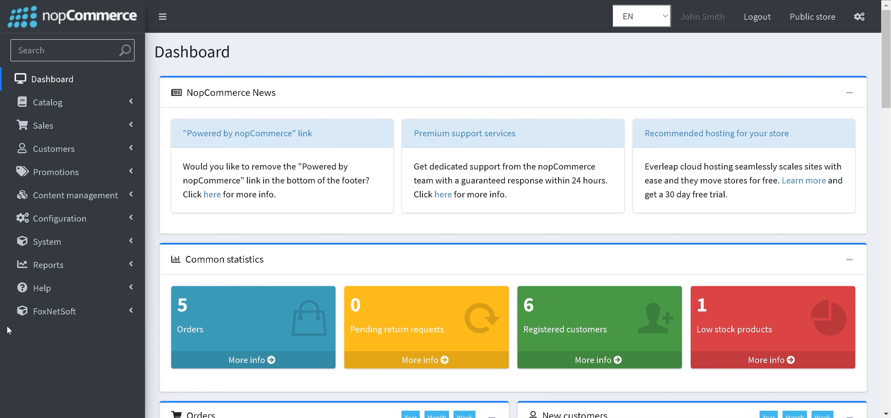
Open the FoxNetSoft Import manager configuration page and review its SQL Server 2014 option and trial version limits
{"action": "left_click", "coordinate": [98, 320]}
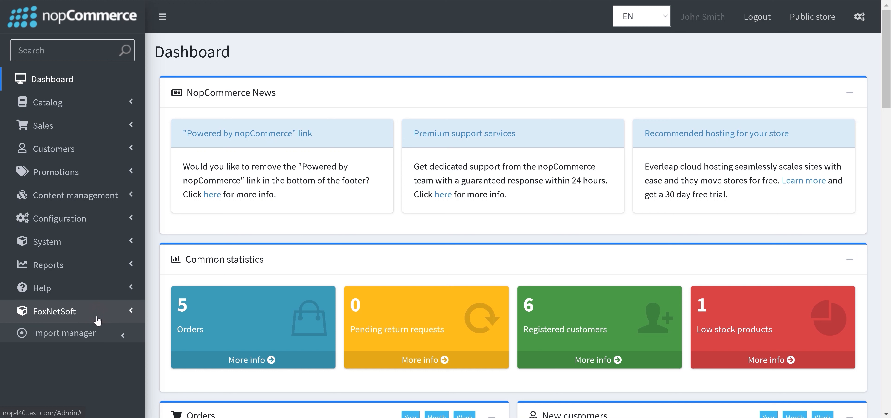
{"action": "left_click", "coordinate": [93, 333]}
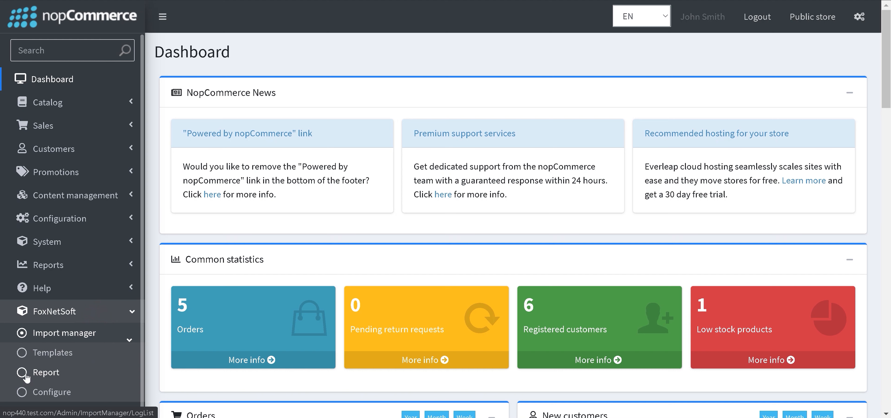
{"action": "left_click", "coordinate": [53, 393]}
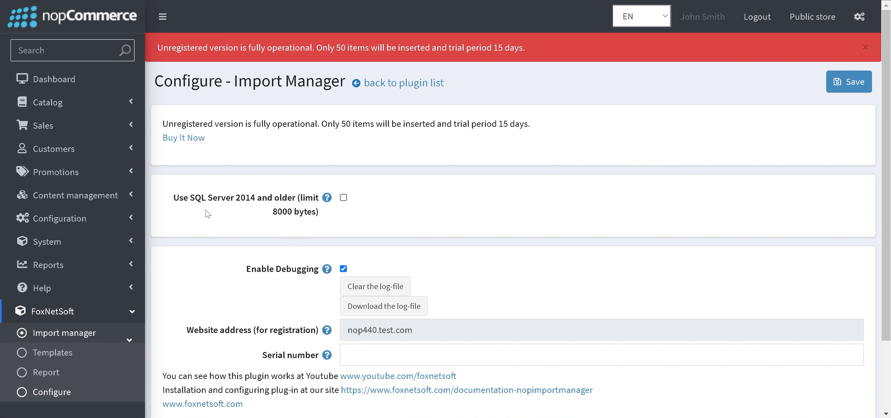
{"action": "left_click", "coordinate": [344, 199]}
{"action": "left_click", "coordinate": [344, 199]}
{"action": "left_click_drag", "start_coordinate": [449, 48], "coordinate": [528, 54]}
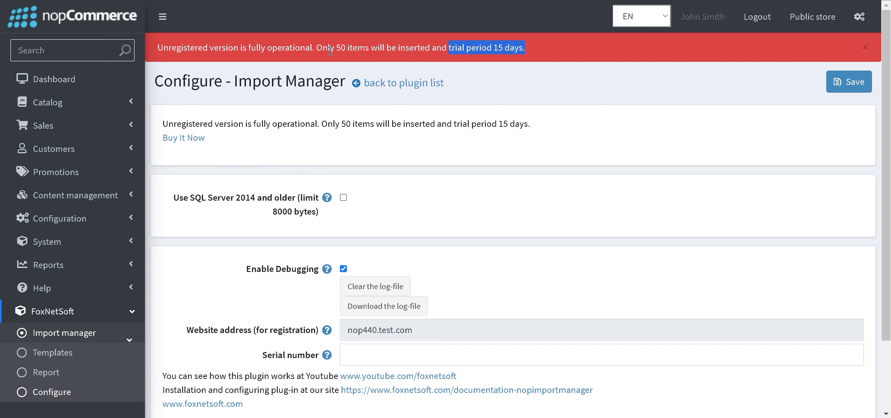
{"action": "left_click_drag", "start_coordinate": [355, 49], "coordinate": [432, 48]}
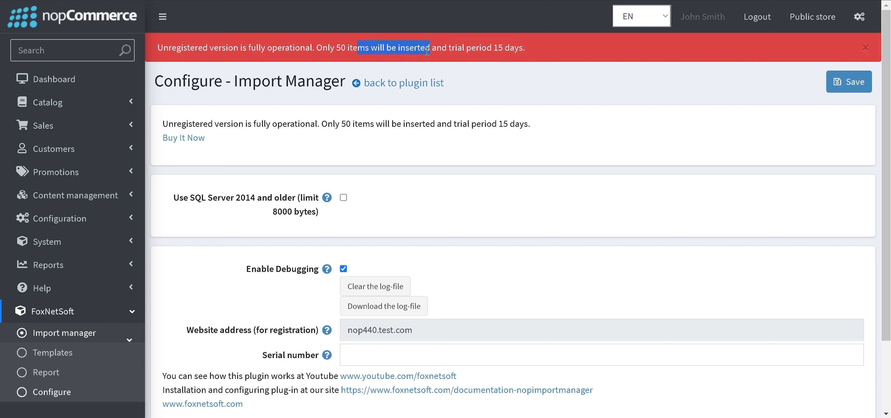
Start a new Import manager template and set its entity to Product
{"action": "left_click", "coordinate": [71, 356]}
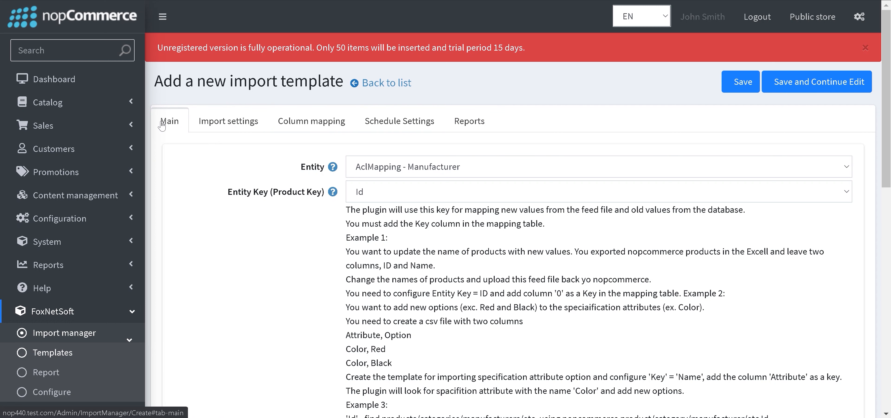
{"action": "left_click", "coordinate": [361, 167]}
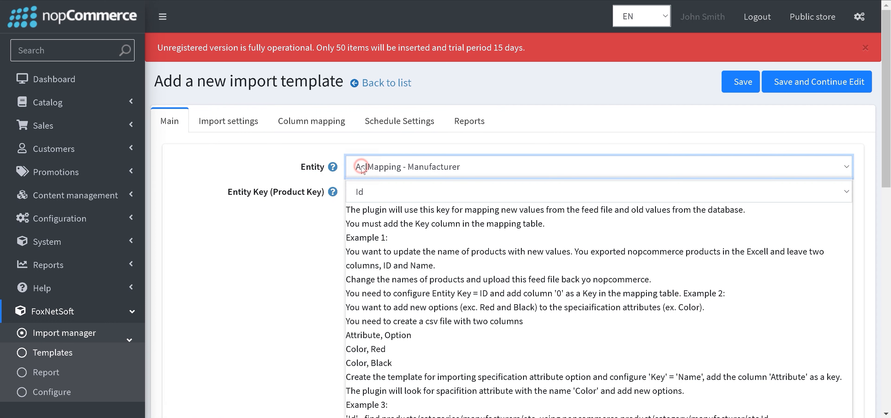
{"action": "scroll", "coordinate": [377, 370], "scroll_direction": "down", "scroll_amount": 6}
{"action": "scroll", "coordinate": [408, 293], "scroll_direction": "up", "scroll_amount": 6}
{"action": "scroll", "coordinate": [405, 303], "scroll_direction": "down", "scroll_amount": 5}
{"action": "scroll", "coordinate": [403, 357], "scroll_direction": "down", "scroll_amount": 1}
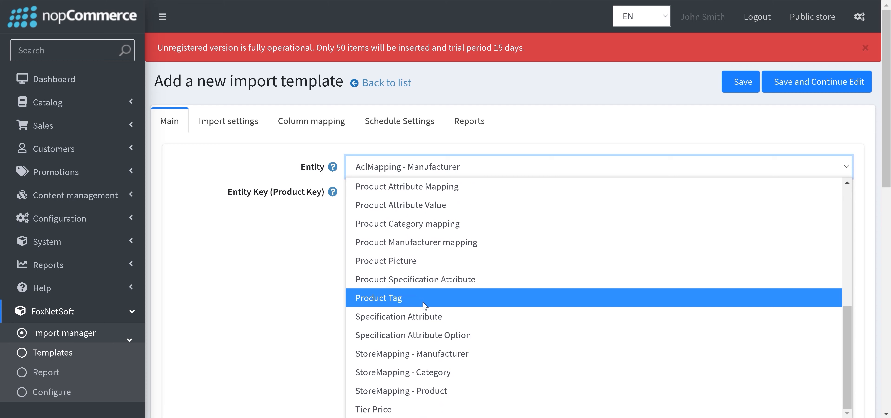
{"action": "scroll", "coordinate": [425, 310], "scroll_direction": "up", "scroll_amount": 3}
{"action": "left_click", "coordinate": [413, 360]}
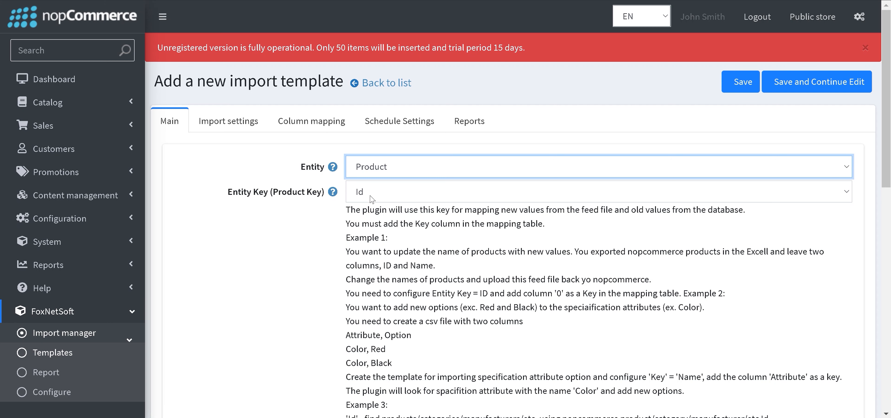
Set the template's format to CSV and check the available Action and Encoding options
{"action": "scroll", "coordinate": [371, 199], "scroll_direction": "down", "scroll_amount": 10}
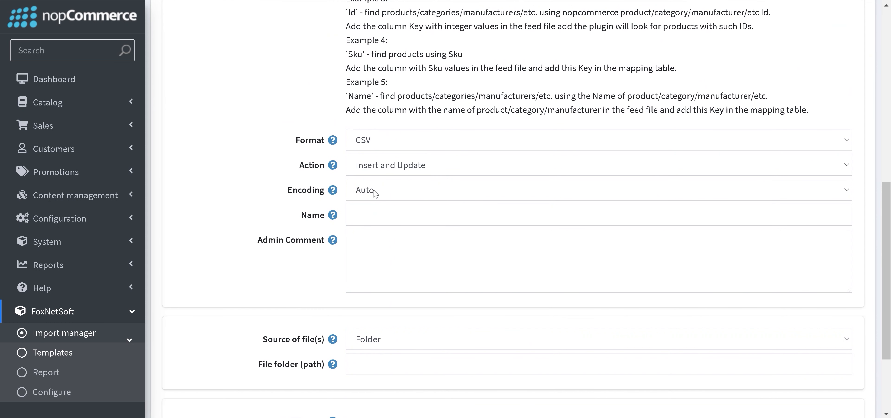
{"action": "left_click", "coordinate": [384, 141]}
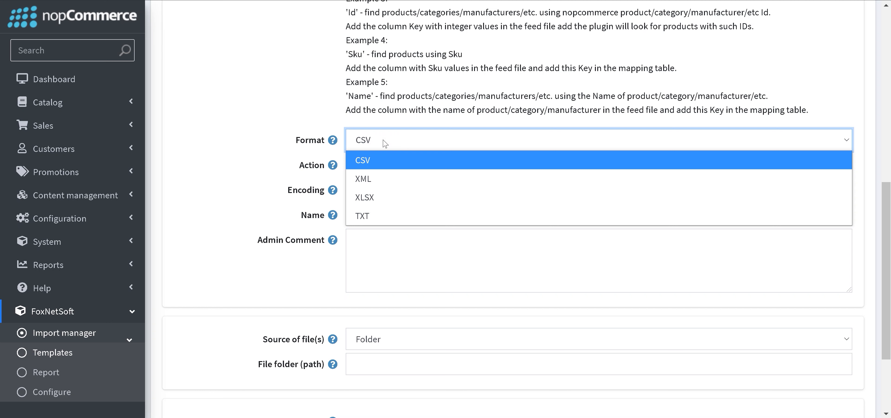
{"action": "left_click", "coordinate": [374, 157]}
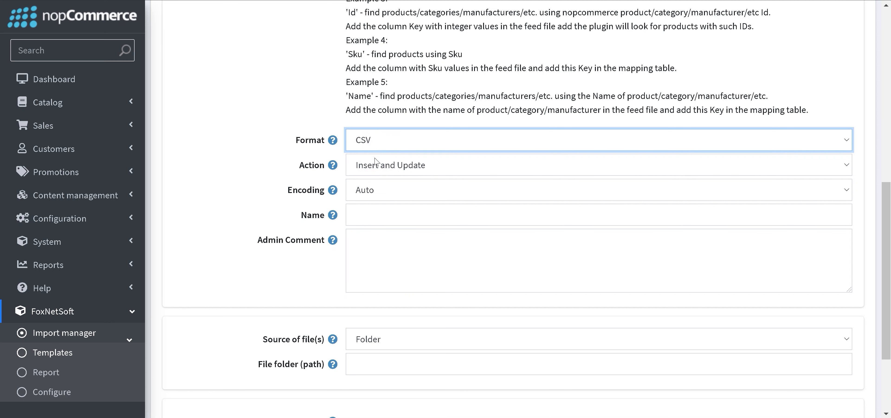
{"action": "left_click", "coordinate": [352, 169]}
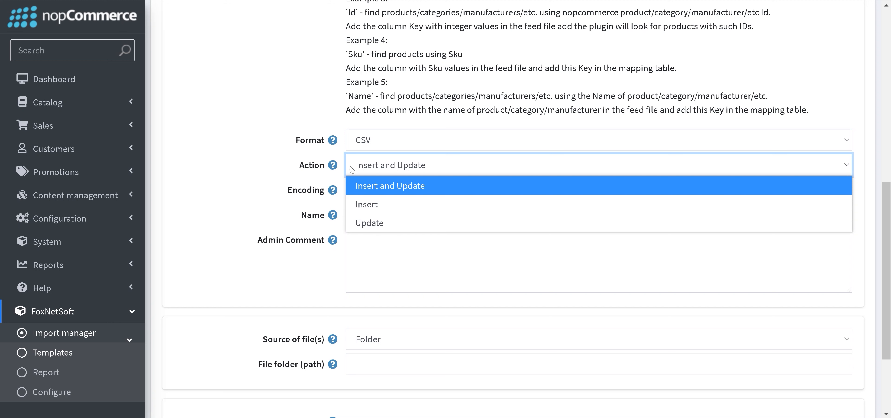
{"action": "left_click", "coordinate": [284, 219]}
{"action": "left_click", "coordinate": [364, 189]}
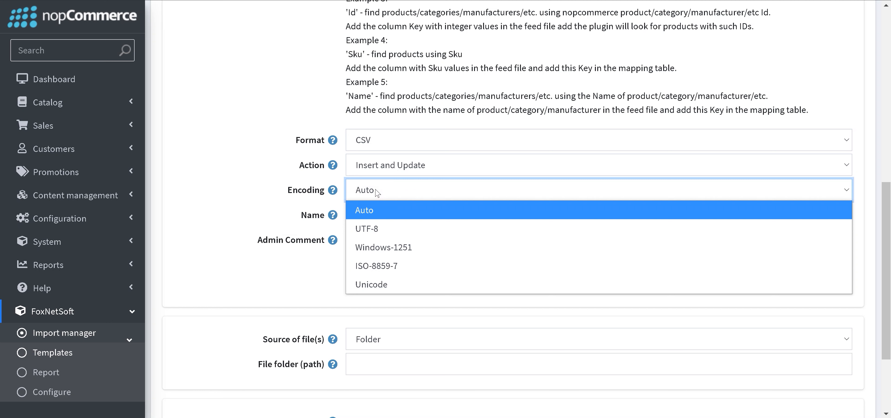
{"action": "left_click", "coordinate": [291, 197]}
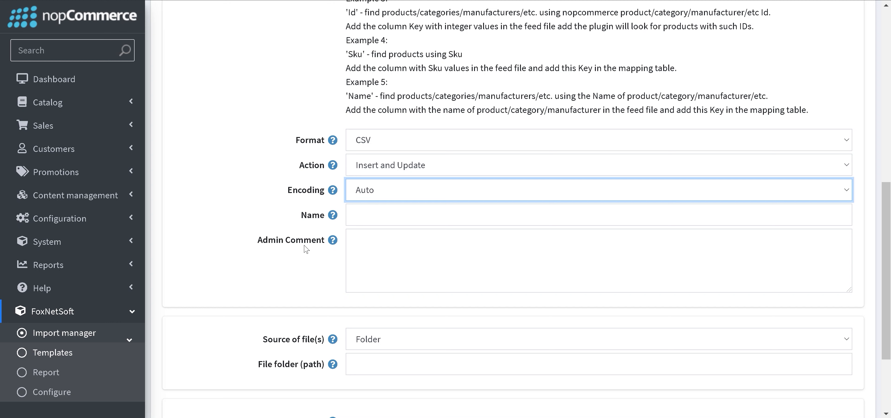
Name the import template Template1 and enter 1223 as its admin comment
{"action": "left_click", "coordinate": [366, 215]}
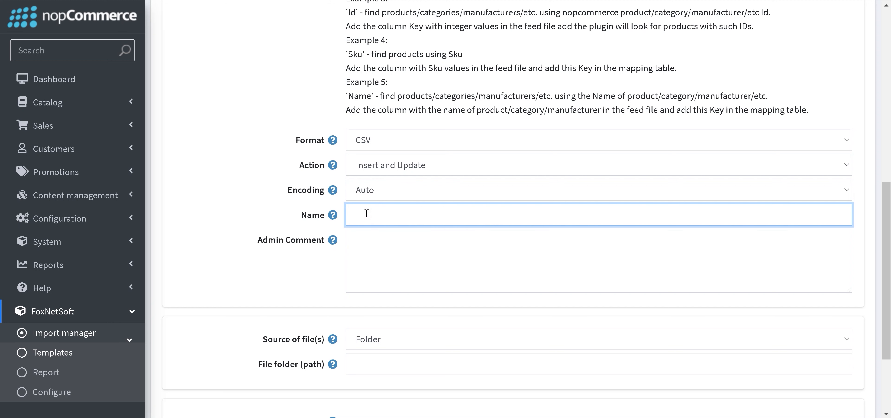
{"action": "type", "text": "p"}
{"action": "key", "text": "BackSpace"}
{"action": "type", "text": "Template1"}
{"action": "left_click", "coordinate": [400, 255]}
{"action": "type", "text": "1223"}
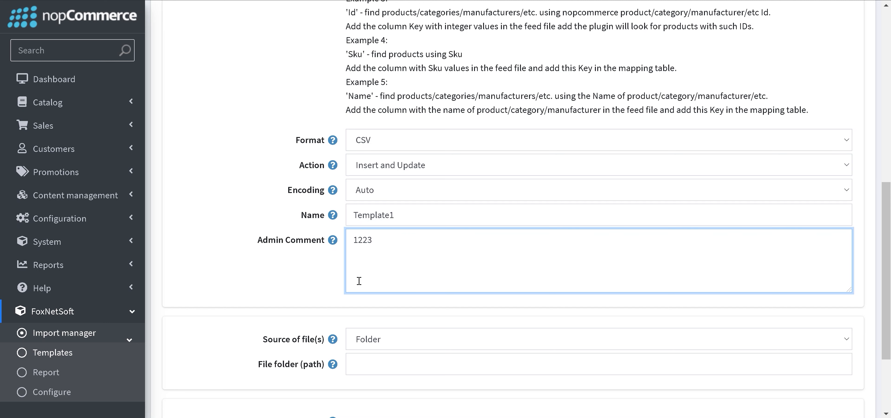
Check the file folder setting and try Url as the template's source of files
{"action": "scroll", "coordinate": [321, 222], "scroll_direction": "down", "scroll_amount": 2}
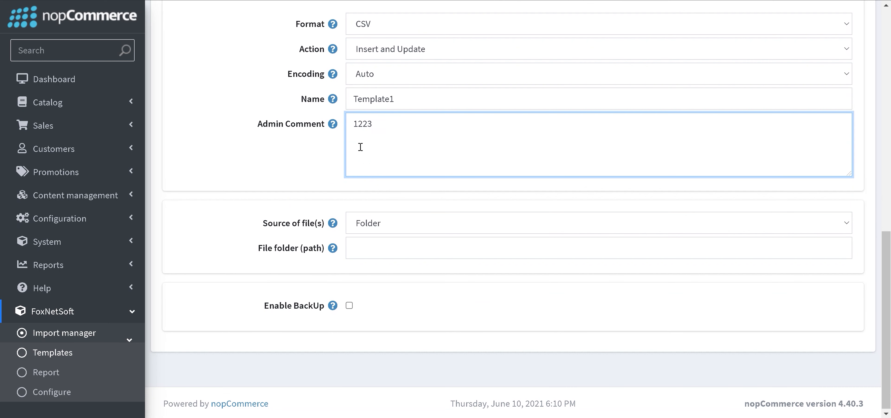
{"action": "left_click", "coordinate": [370, 222]}
{"action": "left_click", "coordinate": [391, 222]}
{"action": "left_click_drag", "start_coordinate": [248, 253], "coordinate": [325, 257]}
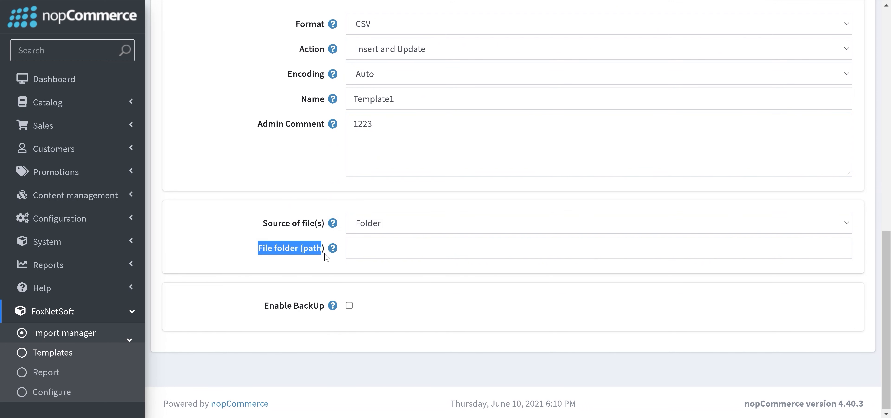
{"action": "left_click", "coordinate": [238, 226]}
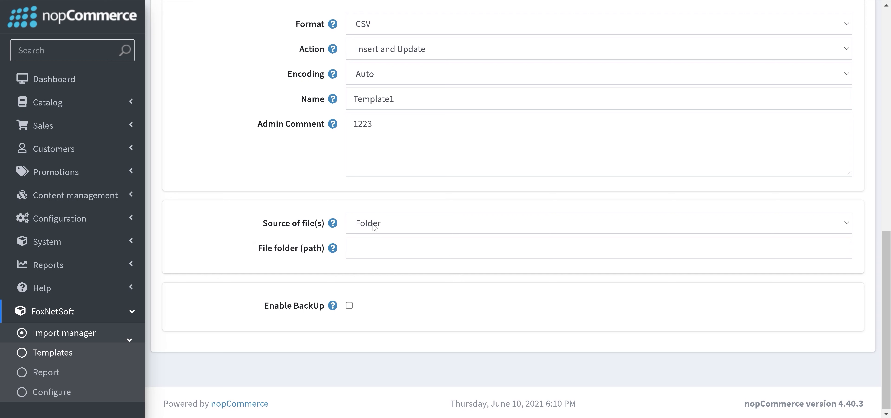
{"action": "left_click", "coordinate": [395, 226]}
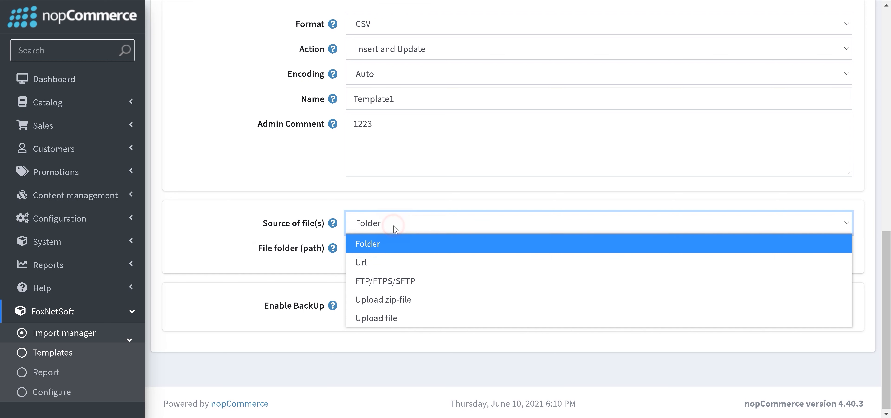
{"action": "left_click", "coordinate": [383, 262]}
{"action": "left_click", "coordinate": [378, 248]}
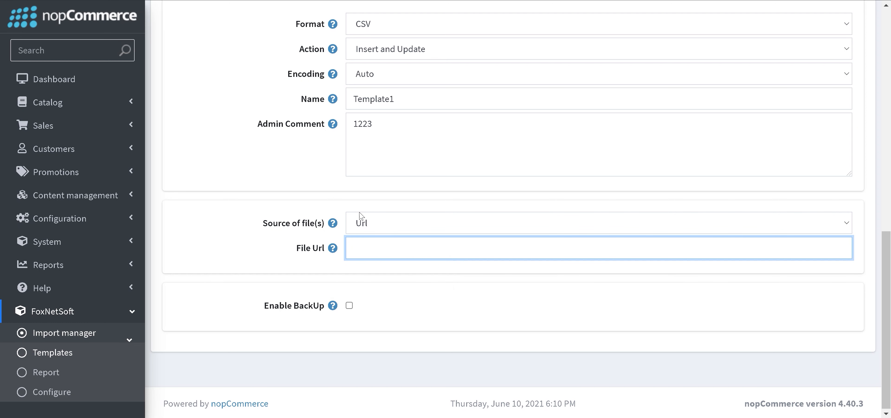
Try FTP/FTPS/SFTP and Upload zip-file as the template's source of files to view their settings
{"action": "left_click", "coordinate": [375, 225]}
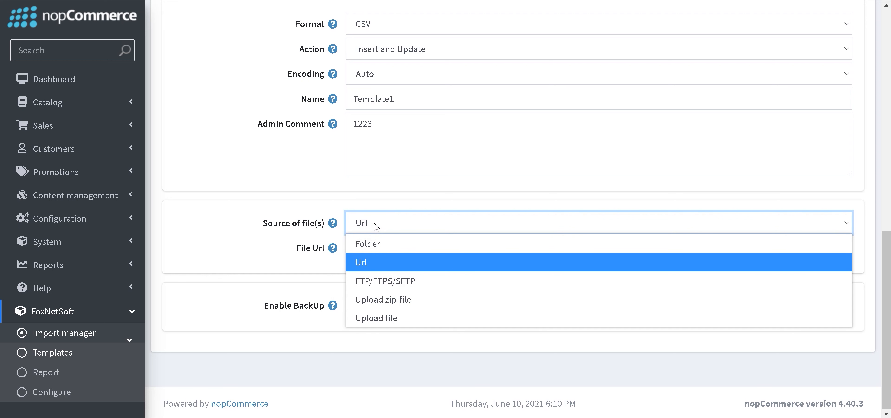
{"action": "left_click", "coordinate": [372, 280]}
{"action": "scroll", "coordinate": [400, 215], "scroll_direction": "down", "scroll_amount": 1}
{"action": "scroll", "coordinate": [401, 215], "scroll_direction": "down", "scroll_amount": 1}
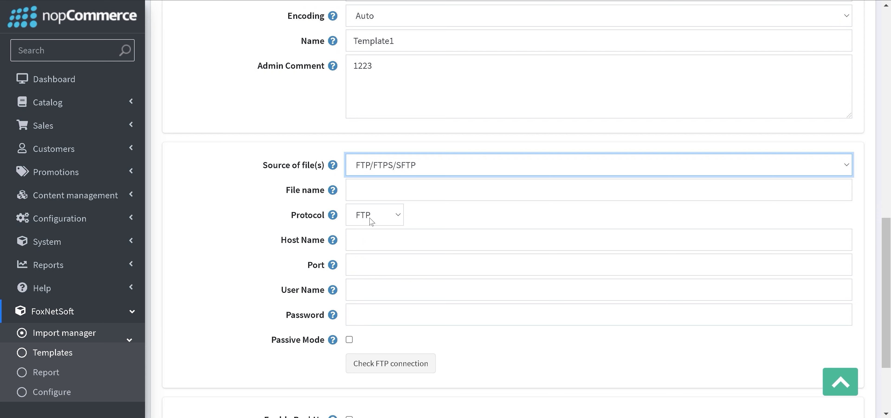
{"action": "left_click", "coordinate": [370, 166]}
{"action": "left_click", "coordinate": [394, 246]}
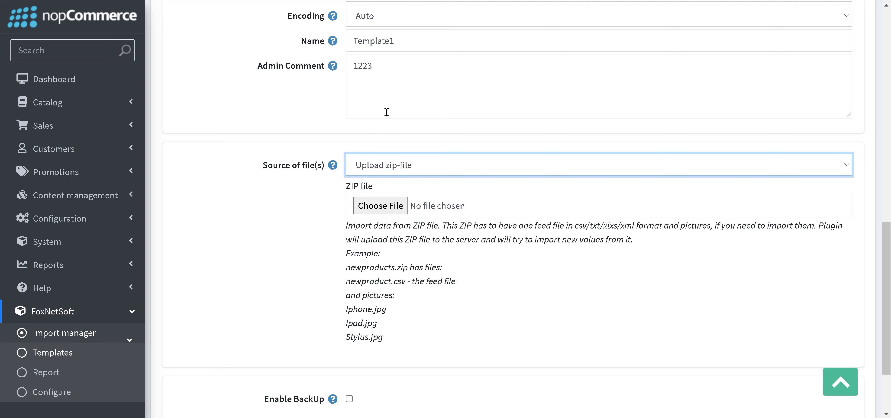
Set the template's source of files to Upload file and save the template while keeping it open for editing
{"action": "left_click", "coordinate": [409, 172]}
{"action": "left_click", "coordinate": [387, 255]}
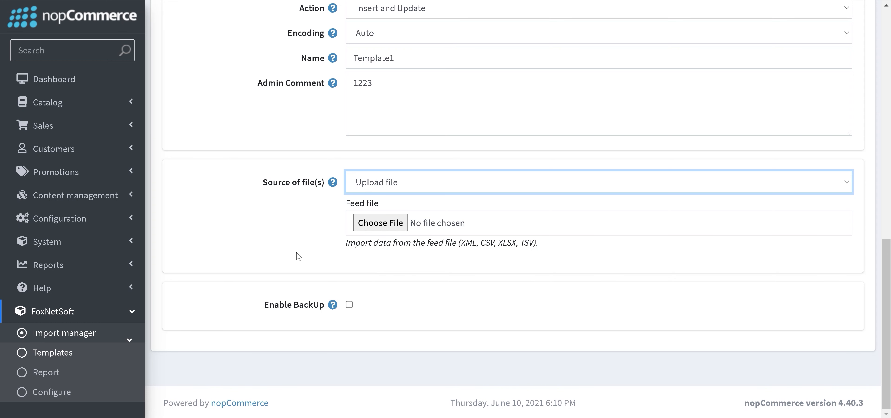
{"action": "scroll", "coordinate": [286, 322], "scroll_direction": "up", "scroll_amount": 10}
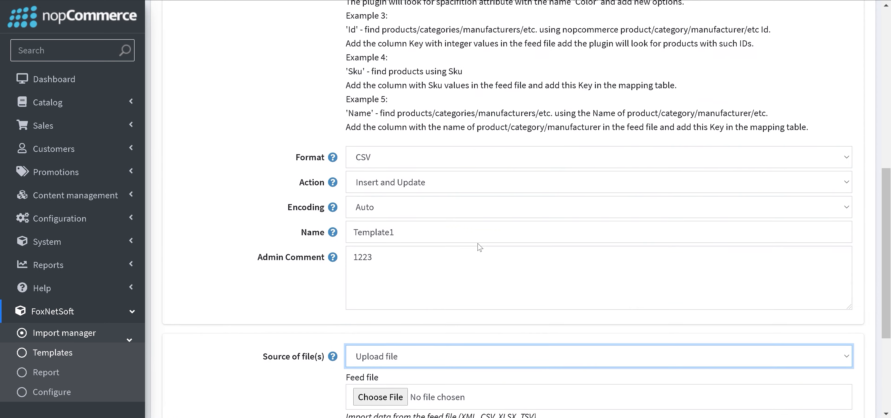
{"action": "scroll", "coordinate": [680, 139], "scroll_direction": "up", "scroll_amount": 3}
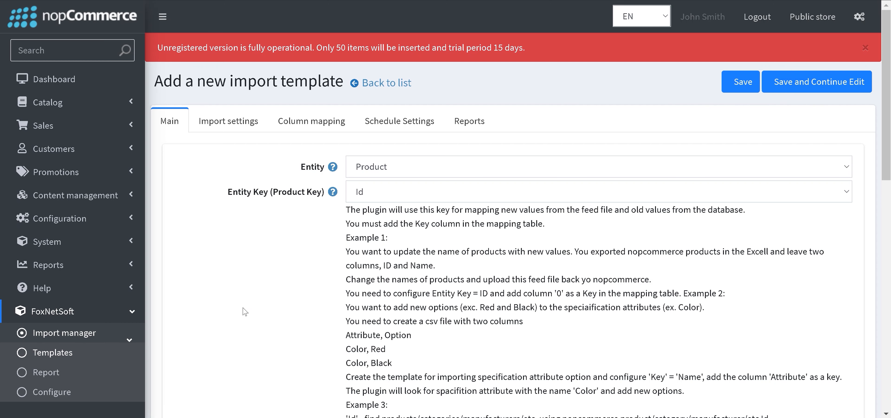
{"action": "scroll", "coordinate": [237, 301], "scroll_direction": "down", "scroll_amount": 2}
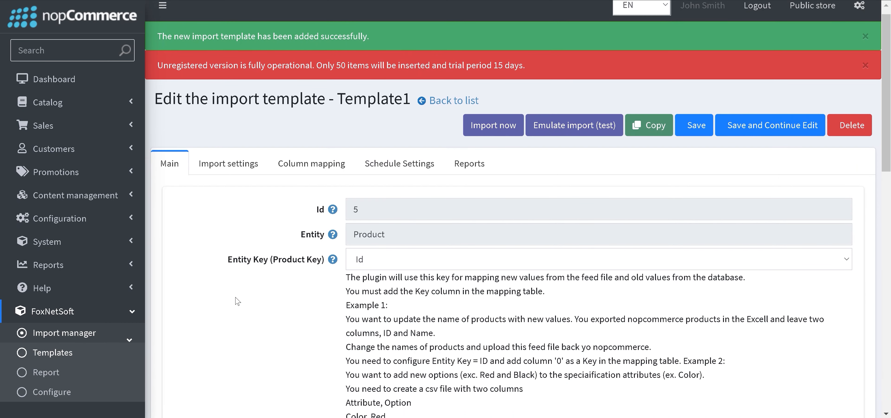
Check the saved template's Id field and examine its import settings for skipping the first line, column delimiter, field enclosure and DateTime format
{"action": "left_click", "coordinate": [300, 161]}
{"action": "double_click", "coordinate": [345, 165]}
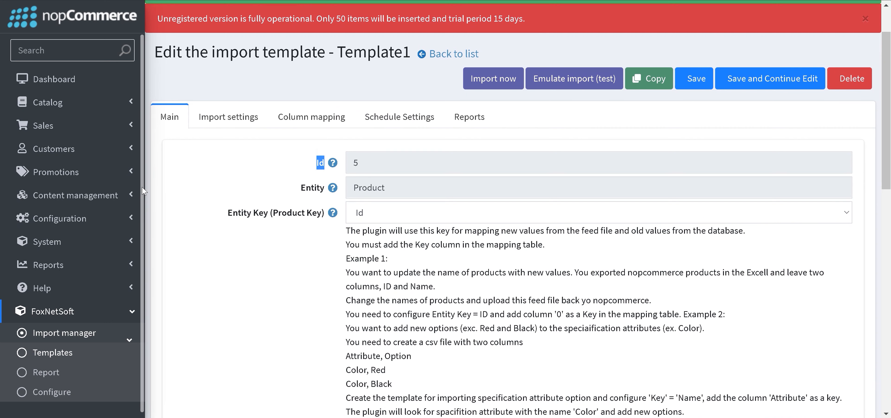
{"action": "left_click", "coordinate": [237, 123]}
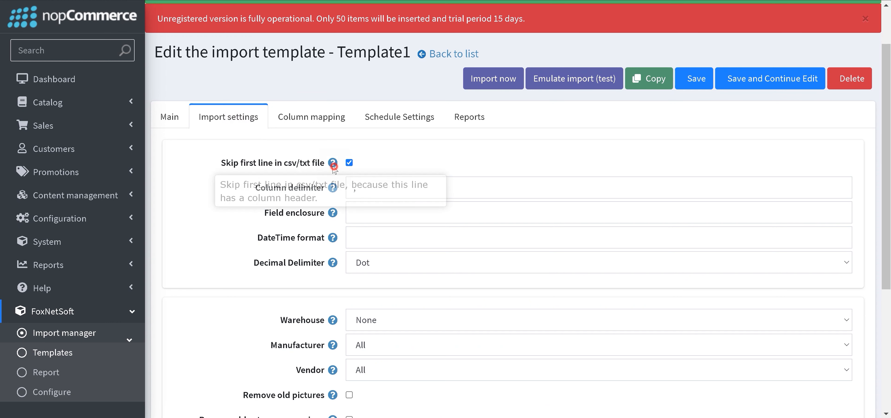
{"action": "left_click", "coordinate": [350, 163]}
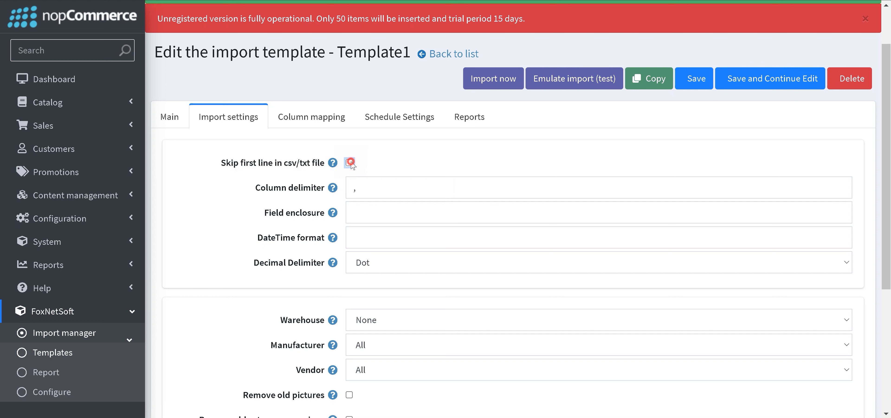
{"action": "left_click_drag", "start_coordinate": [248, 189], "coordinate": [329, 192]}
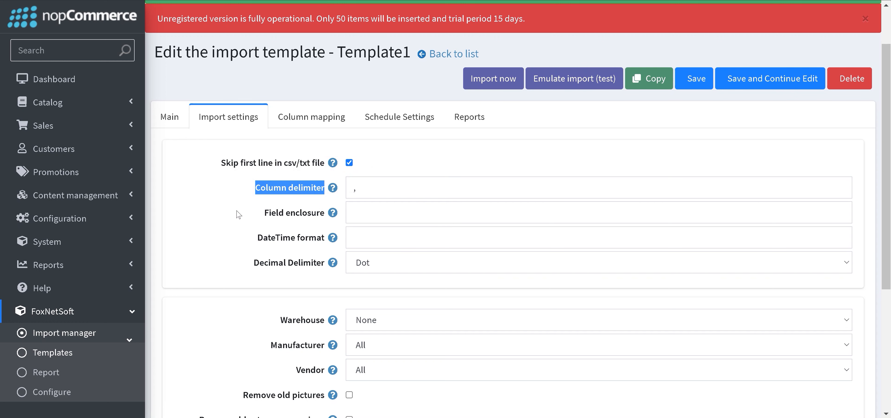
{"action": "left_click_drag", "start_coordinate": [237, 211], "coordinate": [325, 220]}
{"action": "mouse_move", "coordinate": [327, 222]}
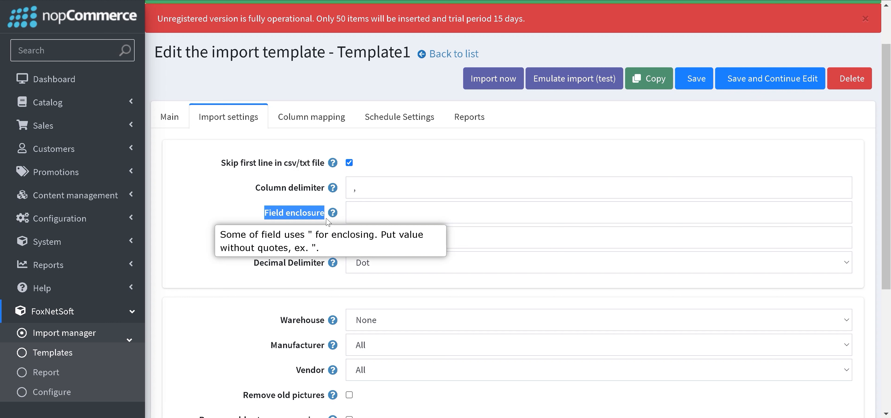
{"action": "left_click_drag", "start_coordinate": [234, 237], "coordinate": [329, 244]}
{"action": "left_click", "coordinate": [287, 238]}
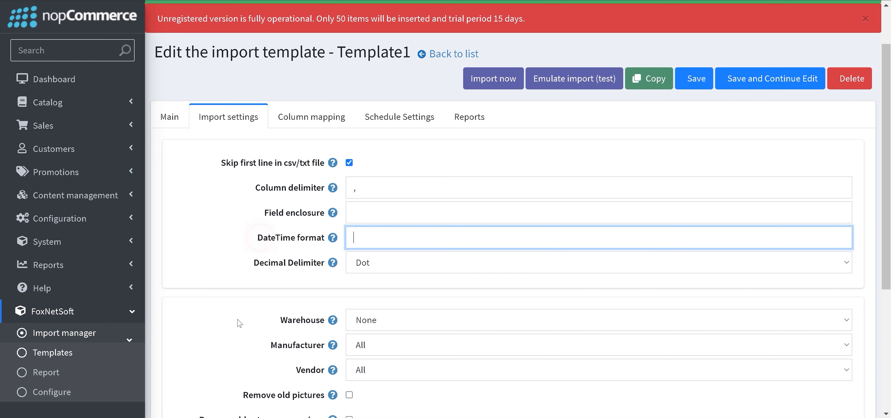
Examine the Warehouse, Manufacturer and Vendor options in Template1's import settings
{"action": "scroll", "coordinate": [254, 265], "scroll_direction": "down", "scroll_amount": 3}
{"action": "scroll", "coordinate": [264, 203], "scroll_direction": "down", "scroll_amount": 2}
{"action": "left_click_drag", "start_coordinate": [280, 146], "coordinate": [324, 145]}
{"action": "left_click", "coordinate": [240, 175]}
{"action": "left_click_drag", "start_coordinate": [284, 174], "coordinate": [324, 172]}
{"action": "left_click_drag", "start_coordinate": [278, 199], "coordinate": [327, 197]}
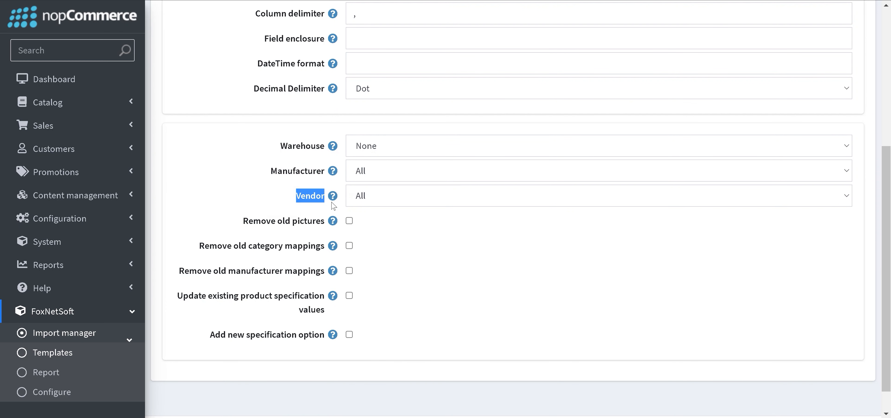
Examine Template1's import options for removing old pictures, category mappings and manufacturer mappings
{"action": "mouse_move", "coordinate": [333, 204]}
{"action": "left_click_drag", "start_coordinate": [225, 221], "coordinate": [325, 221]}
{"action": "mouse_move", "coordinate": [336, 226]}
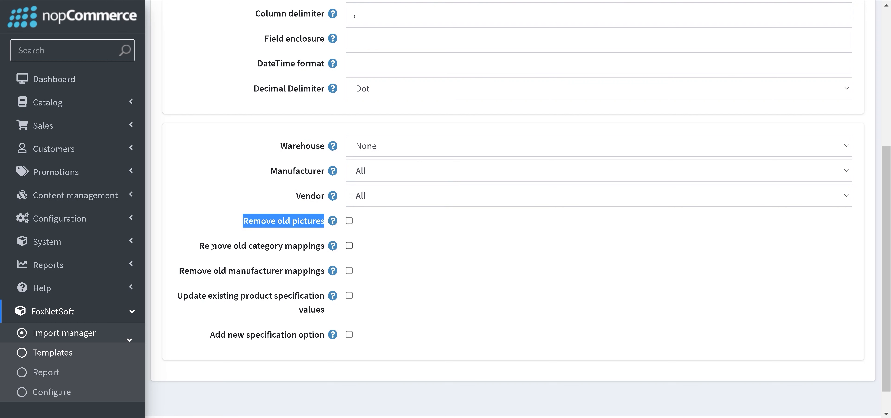
{"action": "left_click_drag", "start_coordinate": [192, 246], "coordinate": [325, 246]}
{"action": "left_click_drag", "start_coordinate": [168, 272], "coordinate": [325, 276]}
{"action": "left_click", "coordinate": [337, 280]}
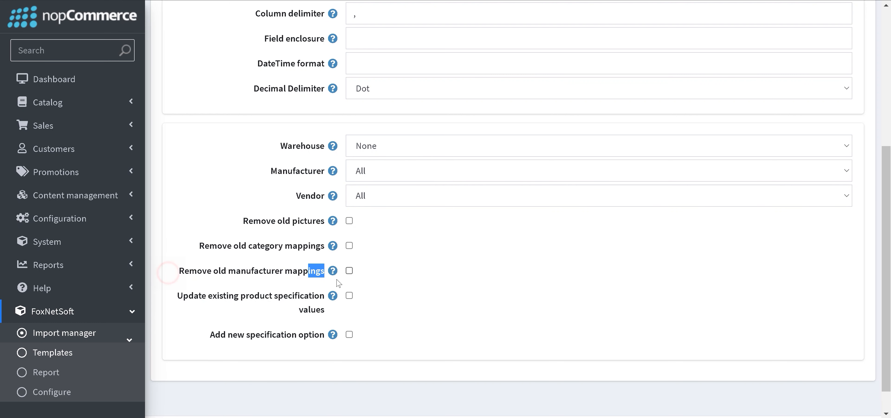
Open Template1's column mapping and examine the Column source and Column destination fields for adding a record
{"action": "scroll", "coordinate": [338, 283], "scroll_direction": "up", "scroll_amount": 3}
{"action": "scroll", "coordinate": [355, 287], "scroll_direction": "up", "scroll_amount": 3}
{"action": "left_click", "coordinate": [311, 175]}
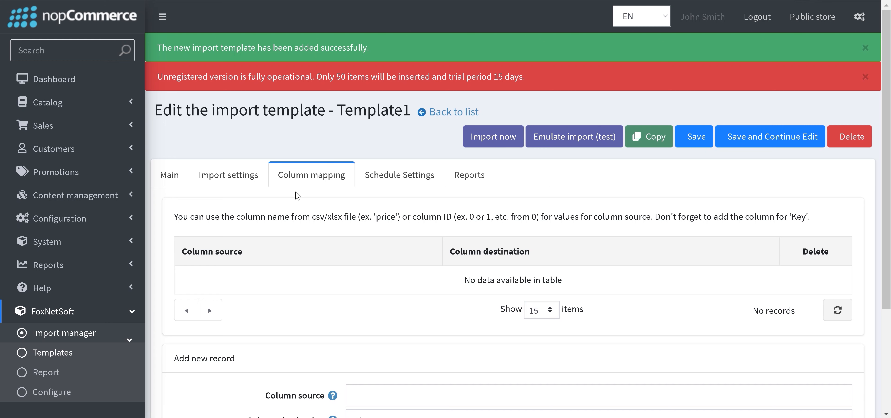
{"action": "scroll", "coordinate": [297, 196], "scroll_direction": "down", "scroll_amount": 2}
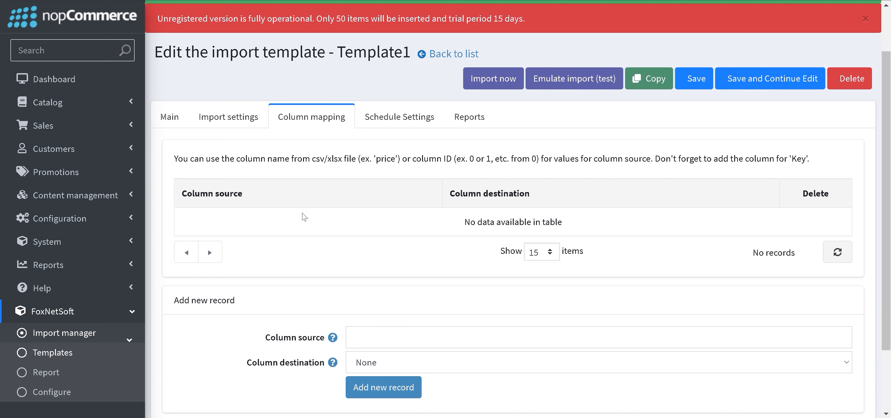
{"action": "left_click_drag", "start_coordinate": [239, 332], "coordinate": [337, 341]}
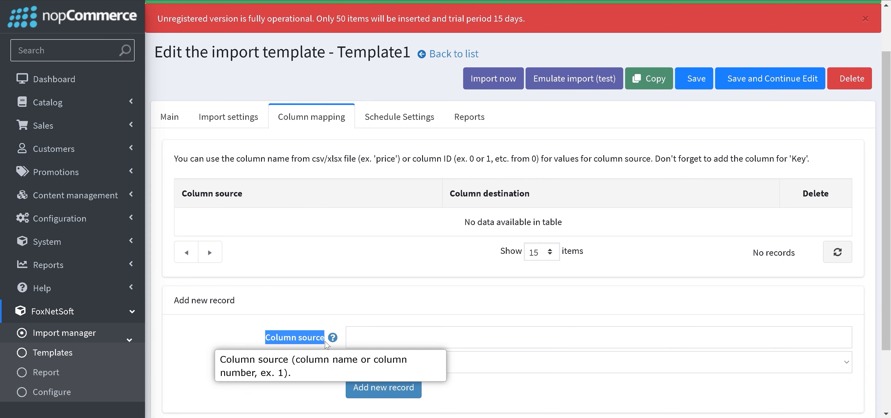
{"action": "left_click_drag", "start_coordinate": [206, 356], "coordinate": [331, 371]}
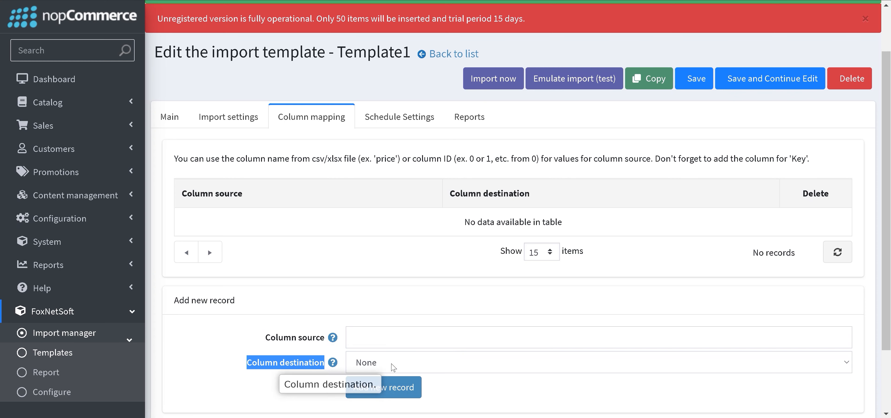
Browse the full list of available column destinations, leaving the choice at None
{"action": "left_click", "coordinate": [396, 362]}
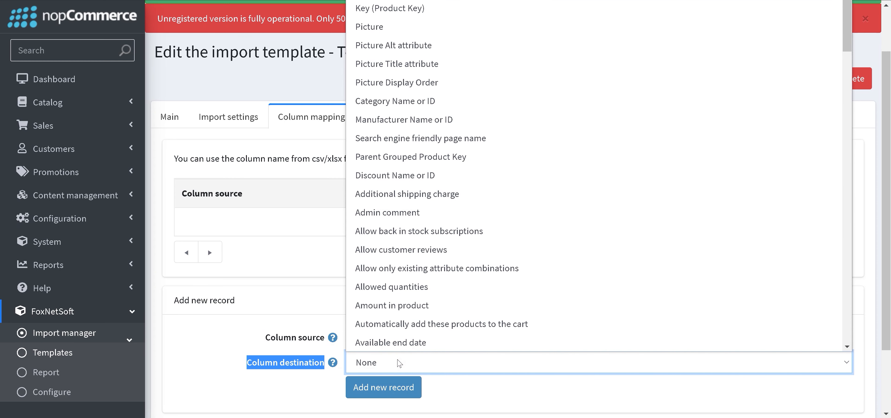
{"action": "scroll", "coordinate": [432, 211], "scroll_direction": "down", "scroll_amount": 8}
{"action": "scroll", "coordinate": [435, 213], "scroll_direction": "down", "scroll_amount": 18}
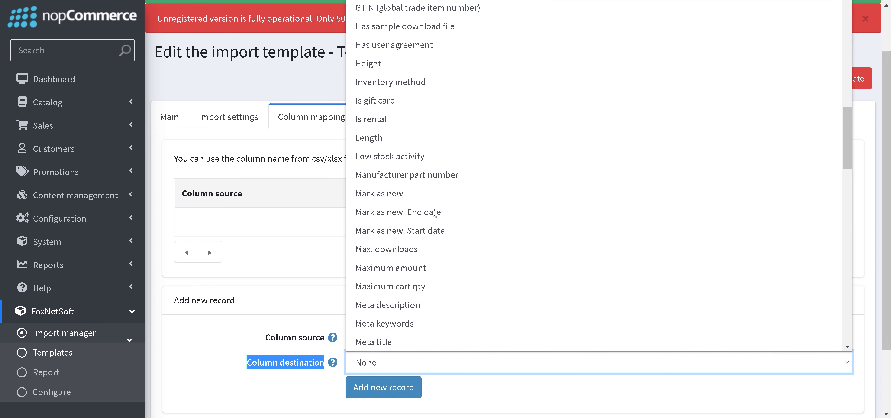
{"action": "scroll", "coordinate": [438, 214], "scroll_direction": "down", "scroll_amount": 10}
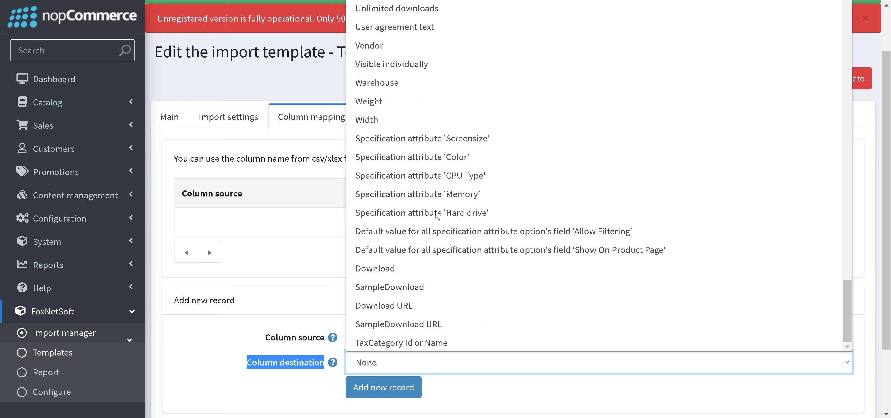
{"action": "scroll", "coordinate": [428, 179], "scroll_direction": "up", "scroll_amount": 20}
{"action": "scroll", "coordinate": [430, 181], "scroll_direction": "up", "scroll_amount": 10}
{"action": "left_click", "coordinate": [220, 337]}
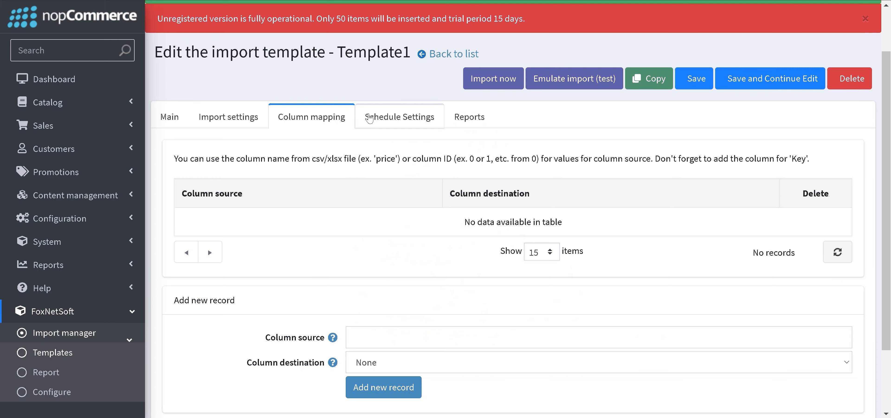
Try scheduling Template1's import for Sunday and Wednesday at 03:00 UTC in its schedule settings
{"action": "left_click", "coordinate": [369, 118]}
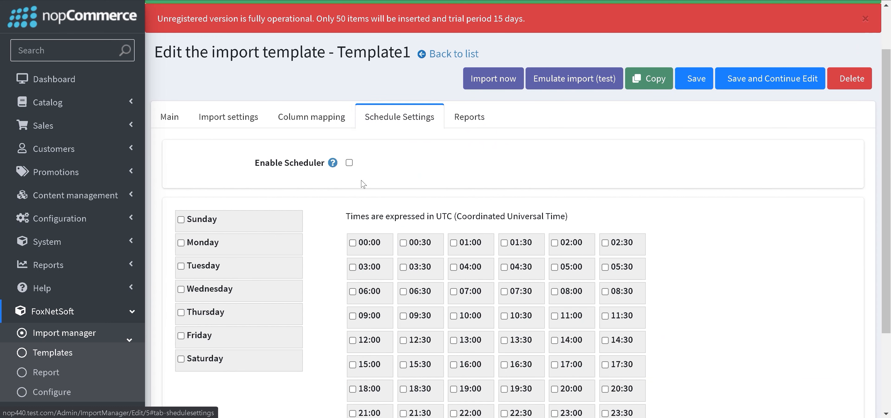
{"action": "scroll", "coordinate": [711, 144], "scroll_direction": "down", "scroll_amount": 1}
{"action": "scroll", "coordinate": [711, 144], "scroll_direction": "down", "scroll_amount": 2}
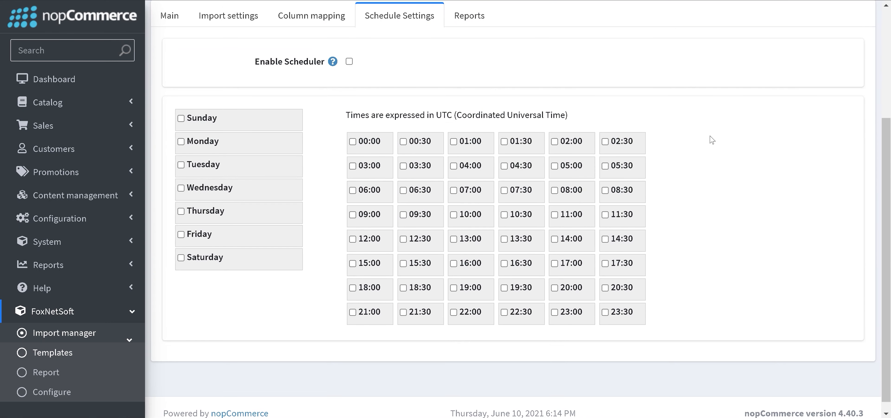
{"action": "scroll", "coordinate": [710, 139], "scroll_direction": "up", "scroll_amount": 1}
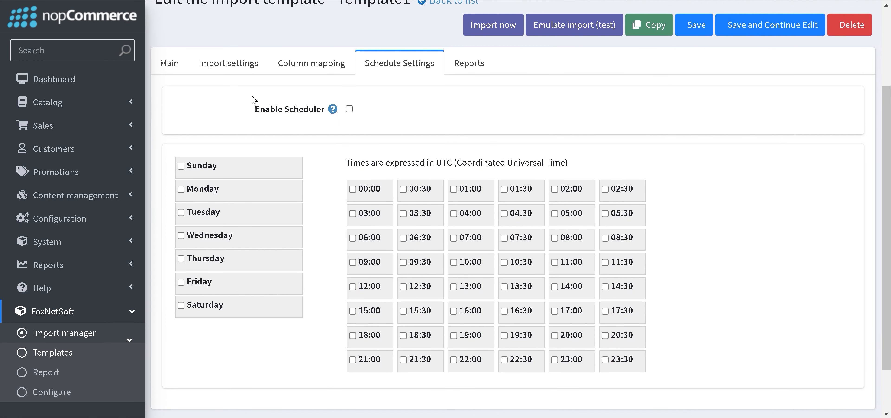
{"action": "left_click", "coordinate": [181, 166]}
{"action": "left_click", "coordinate": [181, 236]}
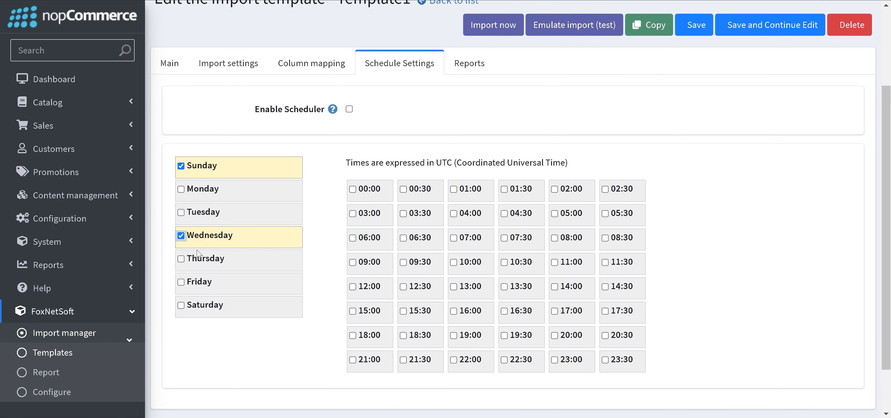
{"action": "left_click", "coordinate": [353, 213]}
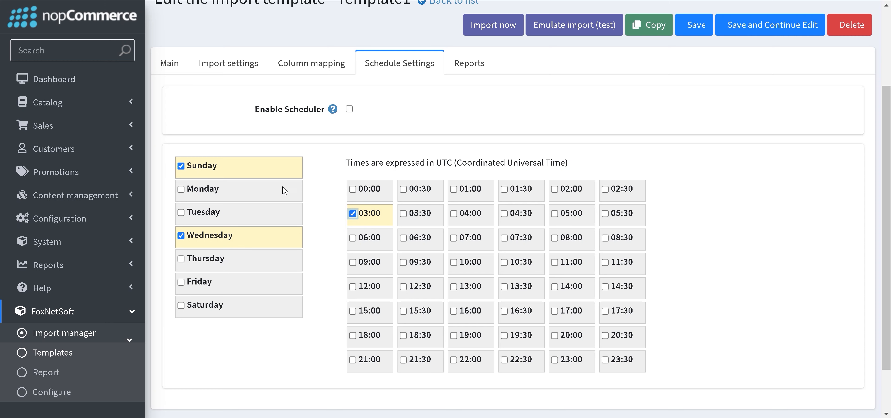
Check Template1's reports and the Import manager's overall report page
{"action": "scroll", "coordinate": [285, 188], "scroll_direction": "up", "scroll_amount": 1}
{"action": "left_click", "coordinate": [454, 117]}
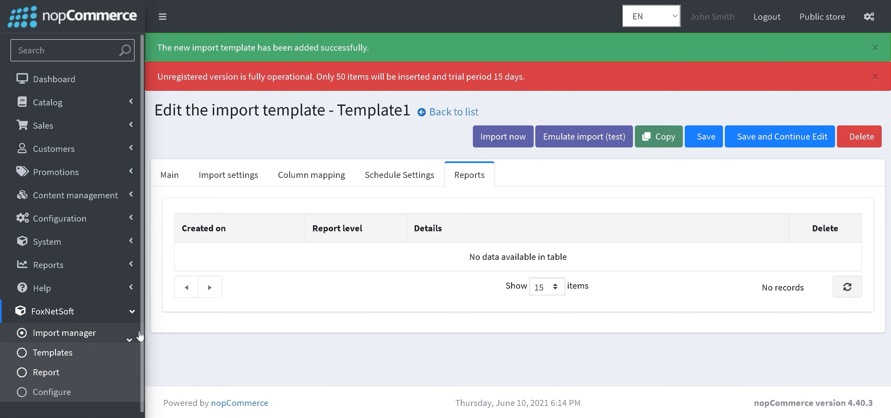
{"action": "left_click", "coordinate": [47, 371]}
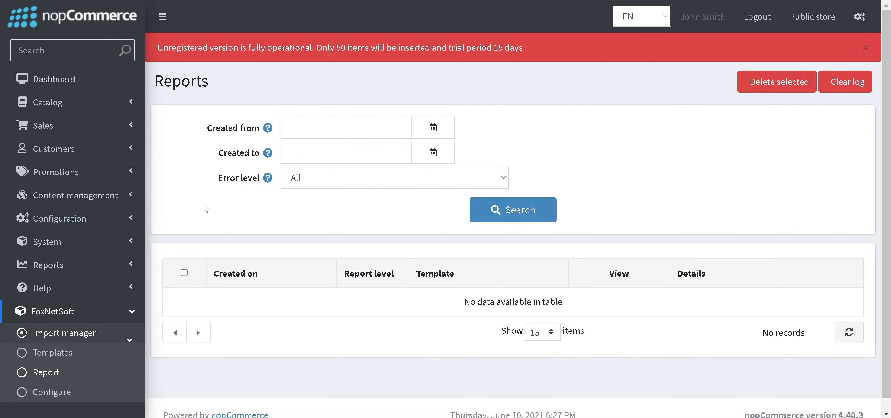
Add a new import template with Product as the entity and Sku as the entity key
{"action": "left_click", "coordinate": [83, 357]}
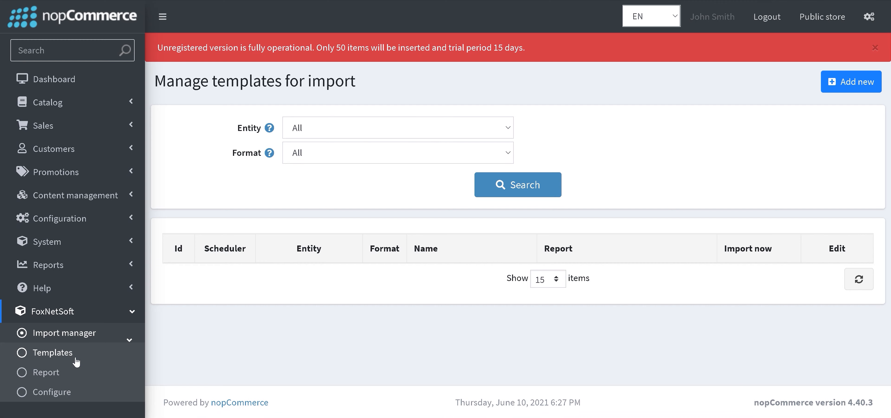
{"action": "left_click", "coordinate": [823, 86]}
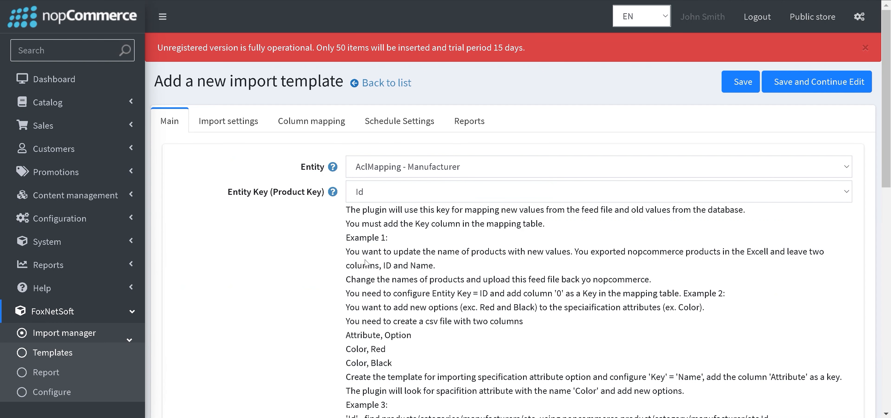
{"action": "left_click", "coordinate": [374, 171]}
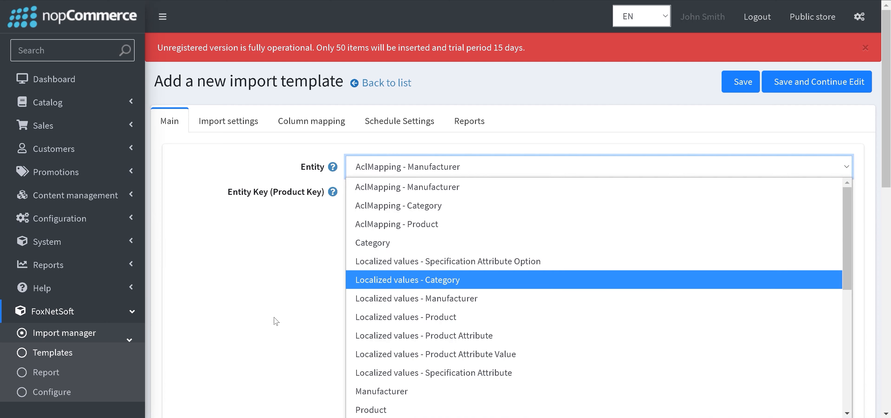
{"action": "scroll", "coordinate": [379, 139], "scroll_direction": "down", "scroll_amount": 3}
{"action": "left_click", "coordinate": [378, 56]}
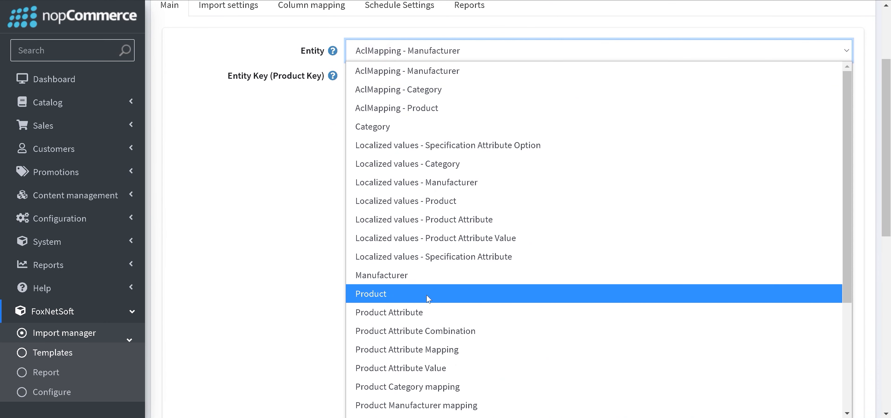
{"action": "left_click", "coordinate": [427, 294]}
{"action": "left_click", "coordinate": [371, 81]}
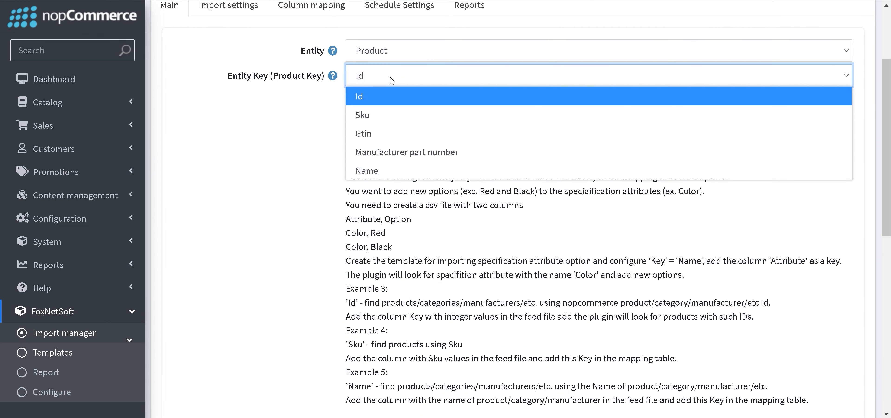
{"action": "left_click", "coordinate": [391, 118]}
Check the new template's format, action and encoding choices, keeping CSV, Insert and Update, and Auto
{"action": "scroll", "coordinate": [386, 164], "scroll_direction": "down", "scroll_amount": 5}
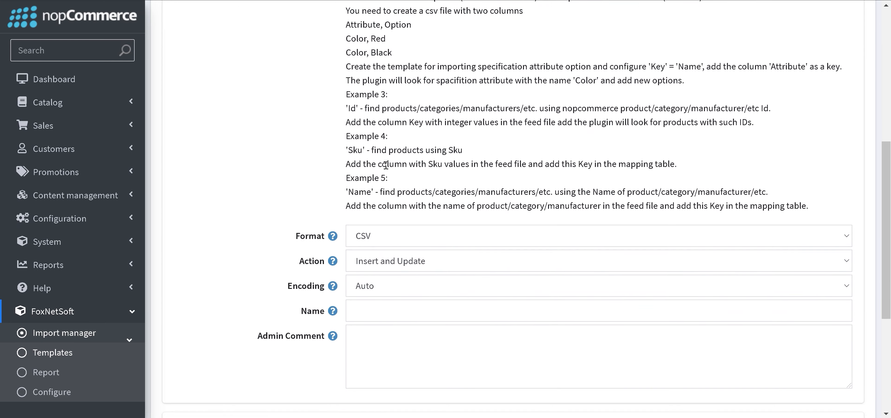
{"action": "scroll", "coordinate": [386, 165], "scroll_direction": "down", "scroll_amount": 3}
{"action": "left_click", "coordinate": [366, 142]}
{"action": "left_click", "coordinate": [366, 141]}
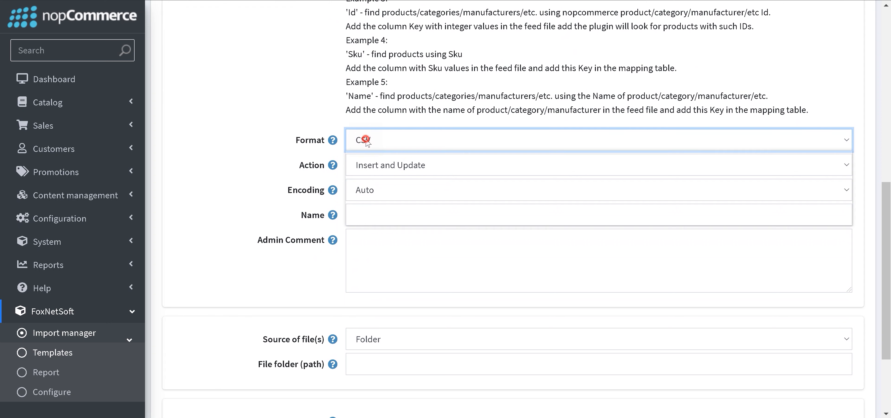
{"action": "left_click", "coordinate": [369, 170]}
{"action": "left_click", "coordinate": [370, 169]}
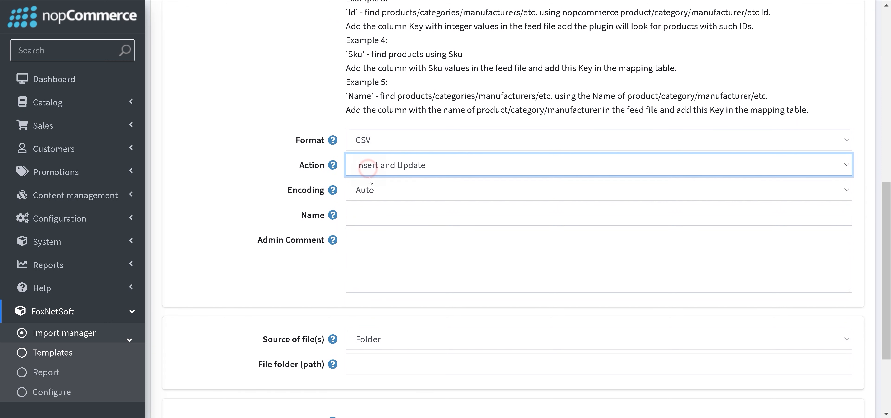
{"action": "left_click", "coordinate": [379, 192]}
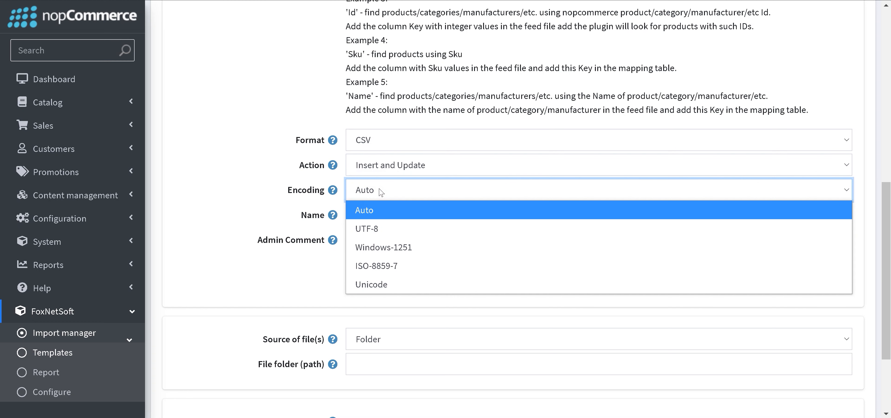
{"action": "left_click", "coordinate": [328, 221]}
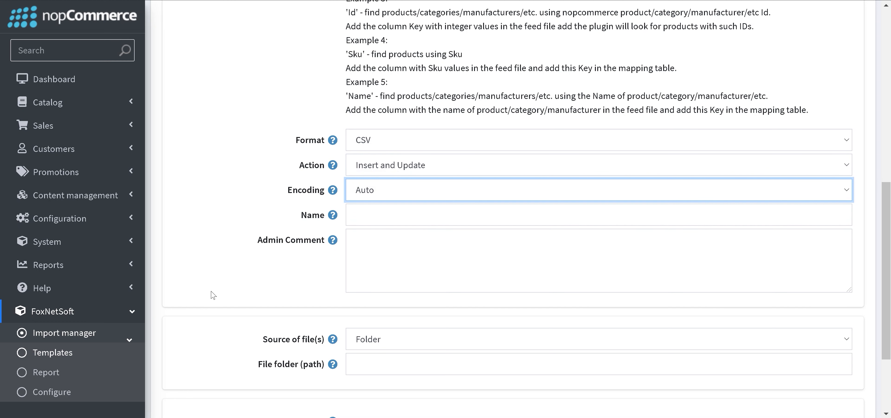
Name the template "Import Product 1" and save it while keeping it open for editing
{"action": "left_click", "coordinate": [365, 213]}
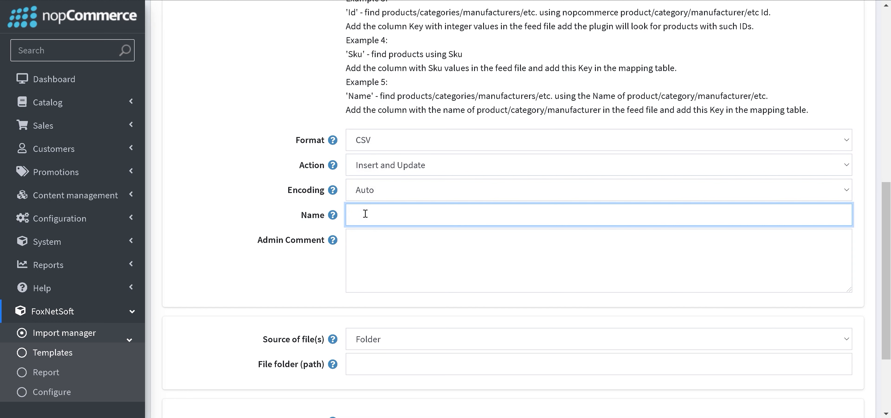
{"action": "type", "text": "Import Product 1"}
{"action": "left_click", "coordinate": [359, 249]}
{"action": "scroll", "coordinate": [273, 311], "scroll_direction": "down", "scroll_amount": 2}
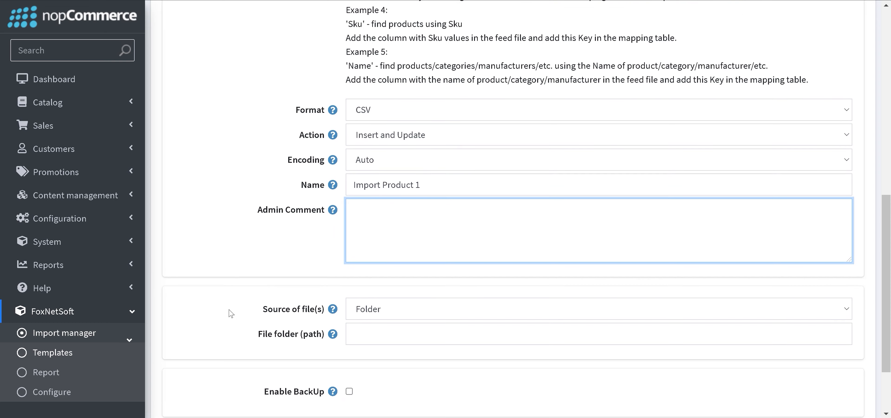
{"action": "scroll", "coordinate": [231, 352], "scroll_direction": "down", "scroll_amount": 2}
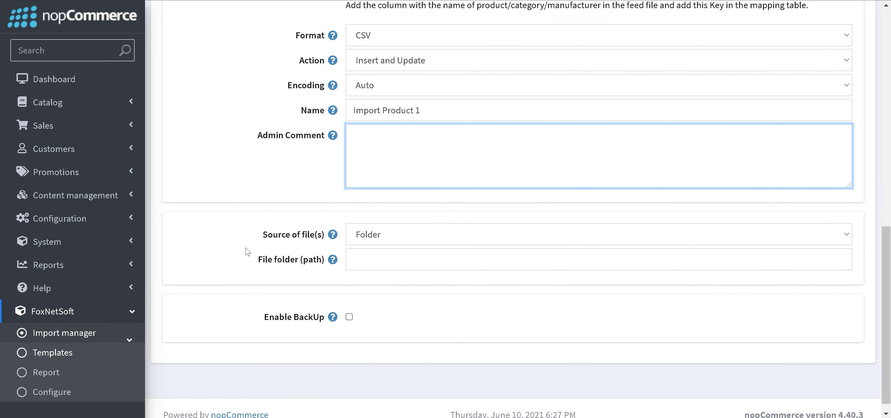
{"action": "scroll", "coordinate": [247, 250], "scroll_direction": "up", "scroll_amount": 12}
{"action": "left_click", "coordinate": [809, 83]}
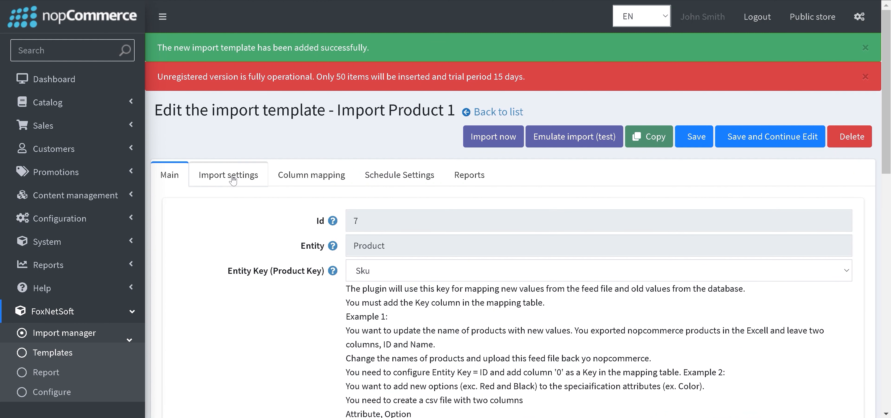
Review the import settings of the Import Product 1 template
{"action": "left_click", "coordinate": [232, 177]}
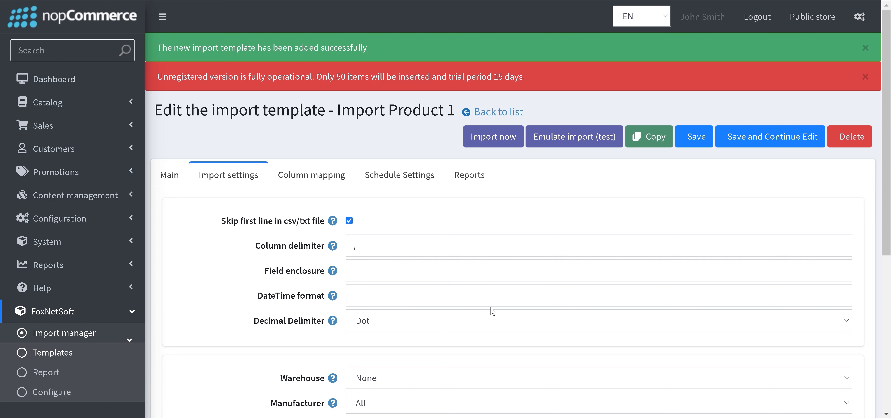
{"action": "scroll", "coordinate": [316, 375], "scroll_direction": "down", "scroll_amount": 6}
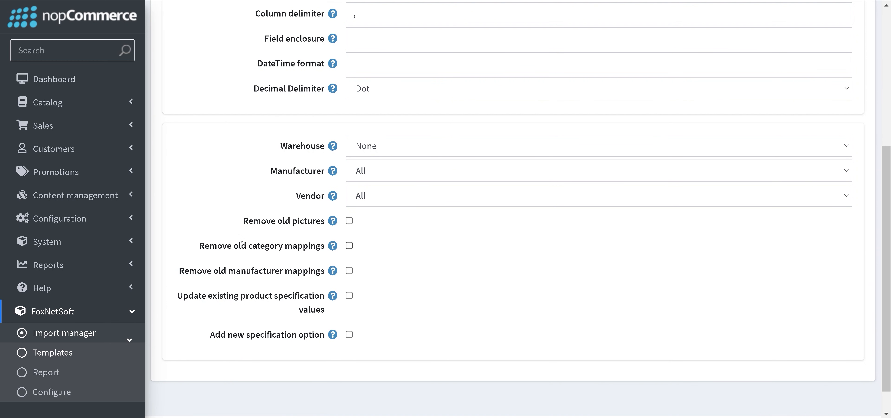
{"action": "scroll", "coordinate": [256, 353], "scroll_direction": "up", "scroll_amount": 2}
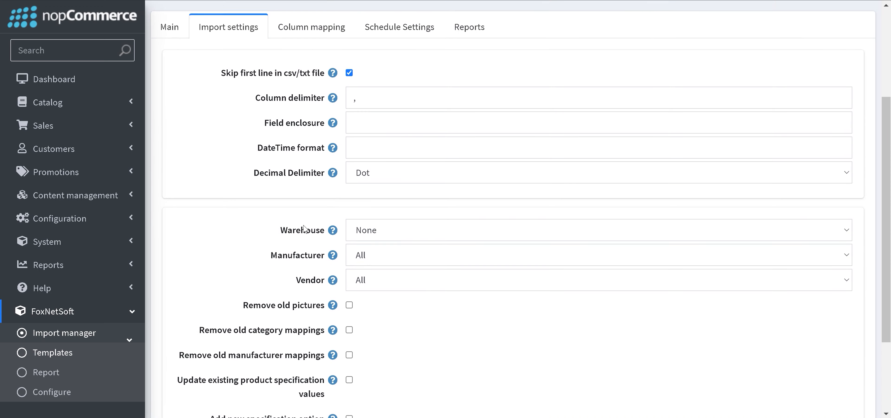
In the template's column mapping, add a record mapping source column 0 to Key (Product Key)
{"action": "scroll", "coordinate": [304, 228], "scroll_direction": "up", "scroll_amount": 4}
{"action": "left_click", "coordinate": [311, 174]}
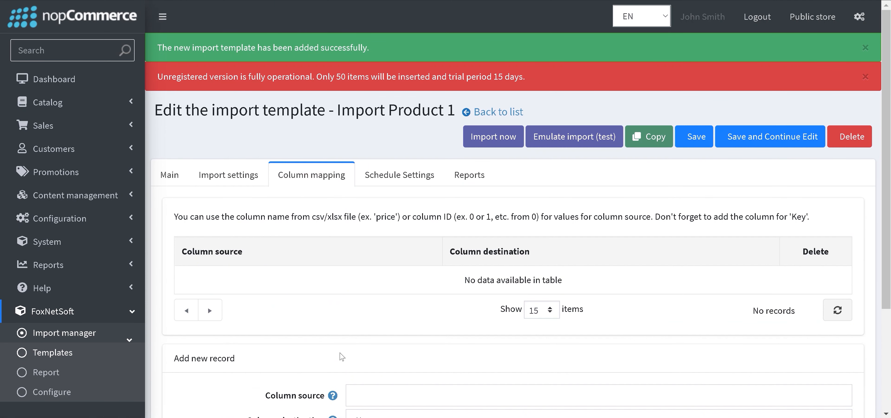
{"action": "scroll", "coordinate": [341, 356], "scroll_direction": "down", "scroll_amount": 3}
{"action": "left_click", "coordinate": [367, 280]}
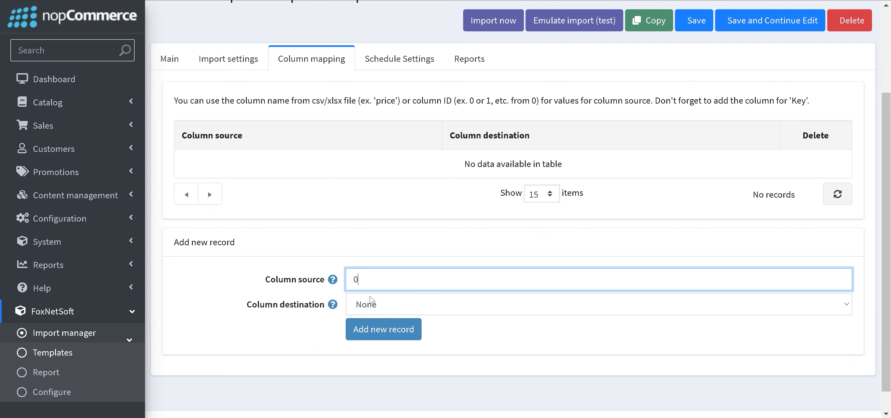
{"action": "left_click", "coordinate": [364, 304]}
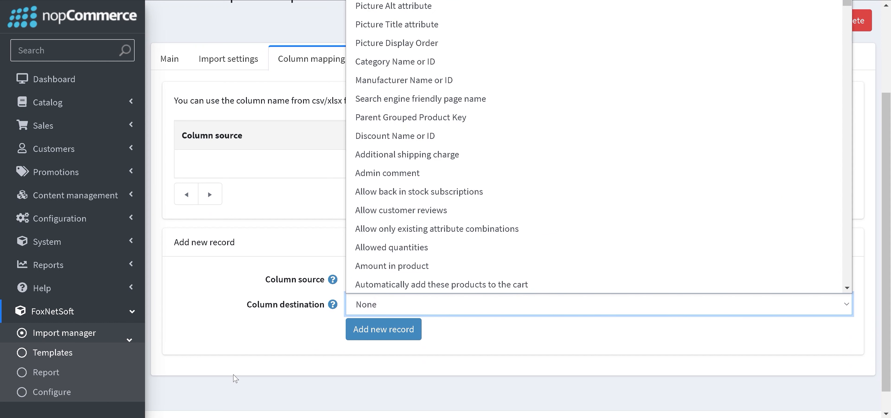
{"action": "left_click", "coordinate": [377, 0]}
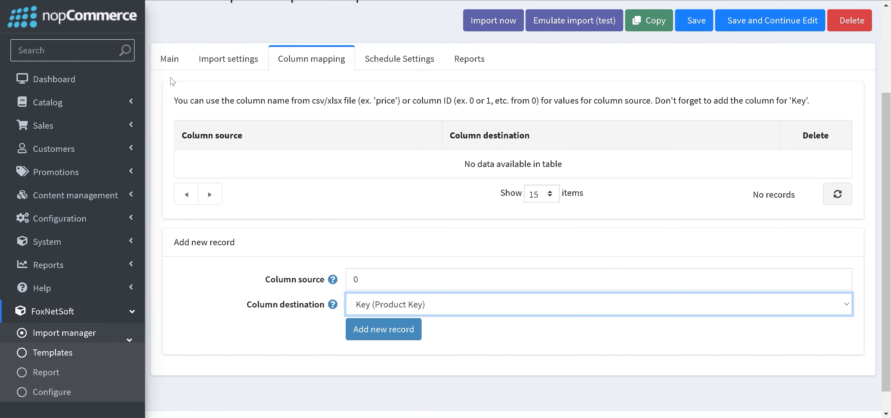
{"action": "left_click", "coordinate": [352, 338]}
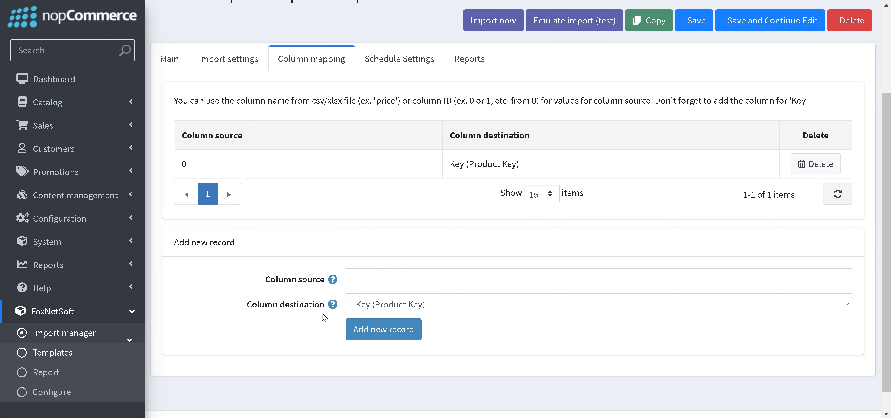
Add a mapping record from source column 1 to Product name
{"action": "left_click", "coordinate": [355, 279]}
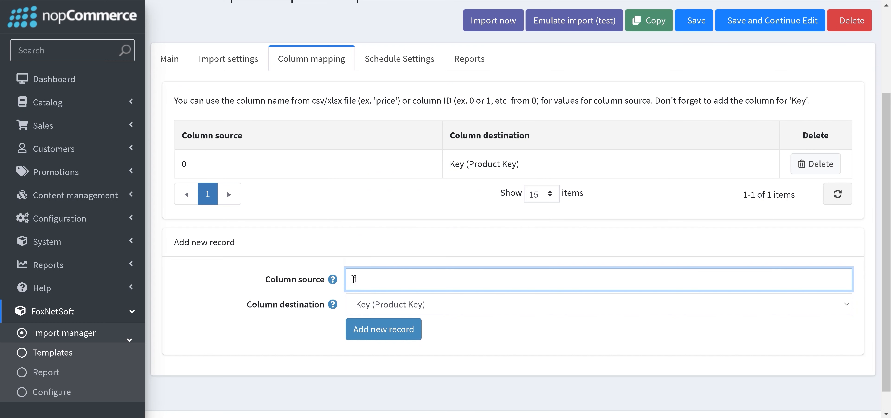
{"action": "left_click", "coordinate": [373, 302]}
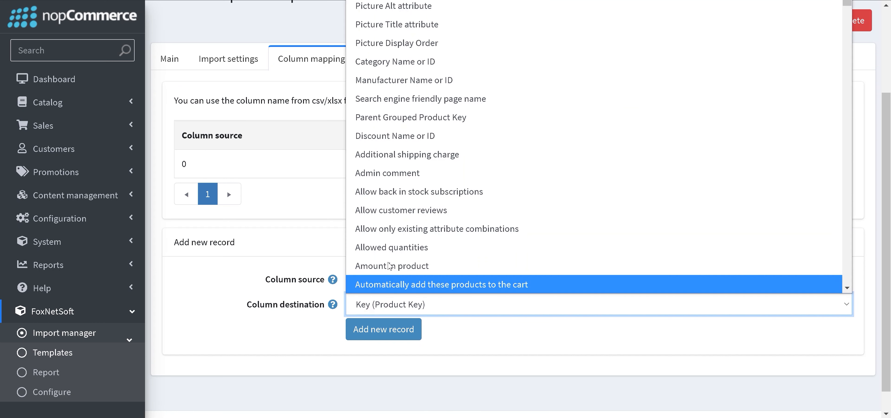
{"action": "scroll", "coordinate": [408, 131], "scroll_direction": "down", "scroll_amount": 15}
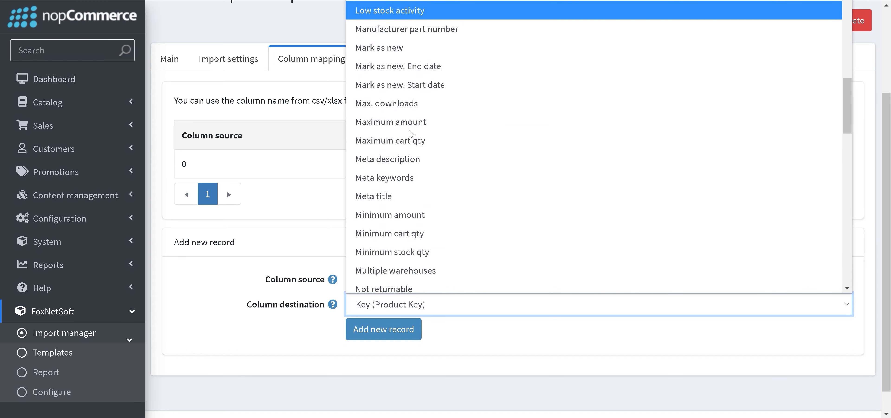
{"action": "scroll", "coordinate": [412, 138], "scroll_direction": "down", "scroll_amount": 2}
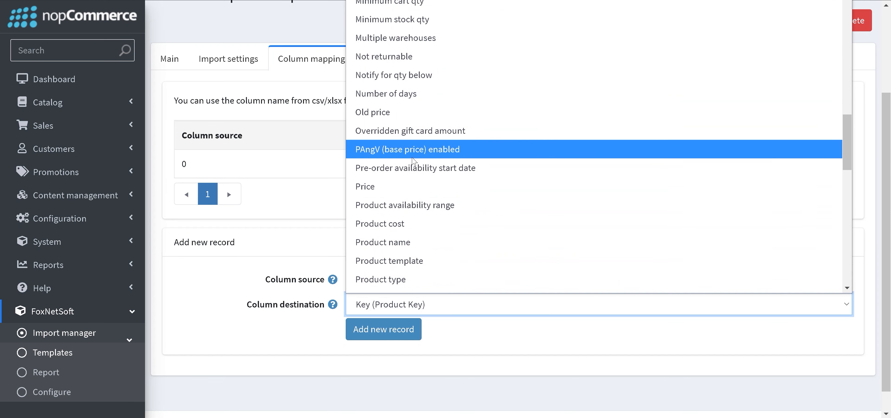
{"action": "left_click", "coordinate": [424, 243]}
{"action": "left_click", "coordinate": [361, 337]}
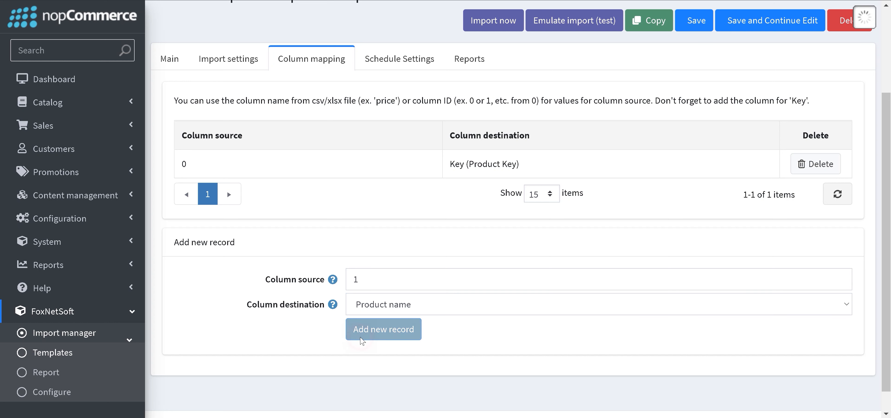
Add a mapping record from source column 2 to Price
{"action": "left_click", "coordinate": [375, 302]}
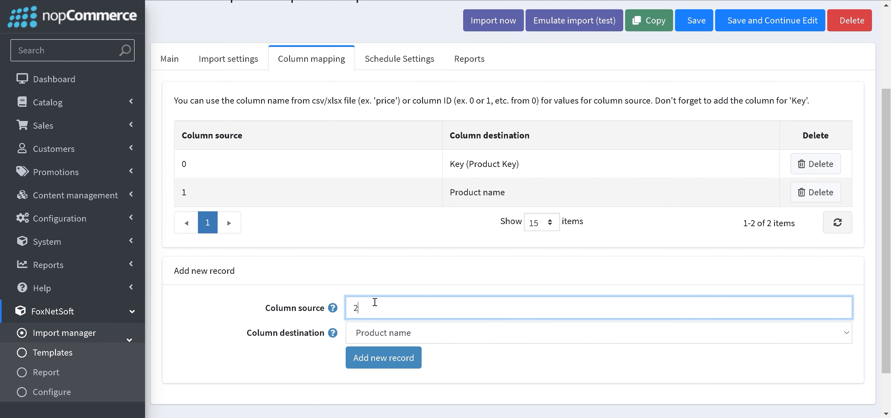
{"action": "left_click", "coordinate": [392, 334]}
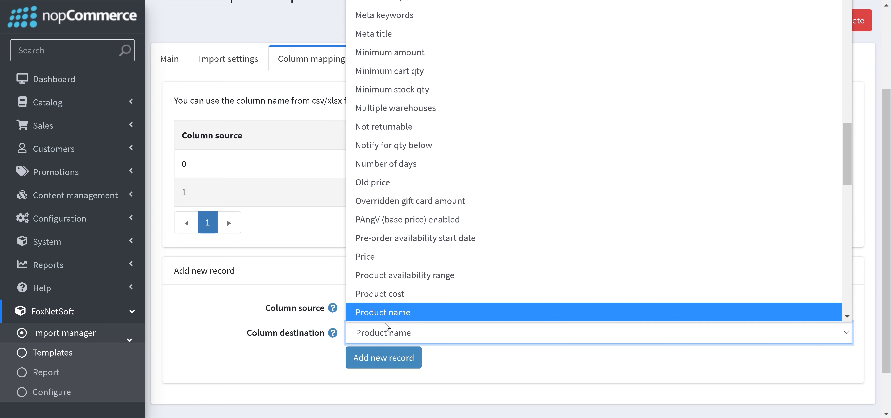
{"action": "left_click", "coordinate": [408, 256]}
{"action": "left_click", "coordinate": [373, 358]}
Add a mapping record from source column 3 to Picture
{"action": "left_click", "coordinate": [372, 332]}
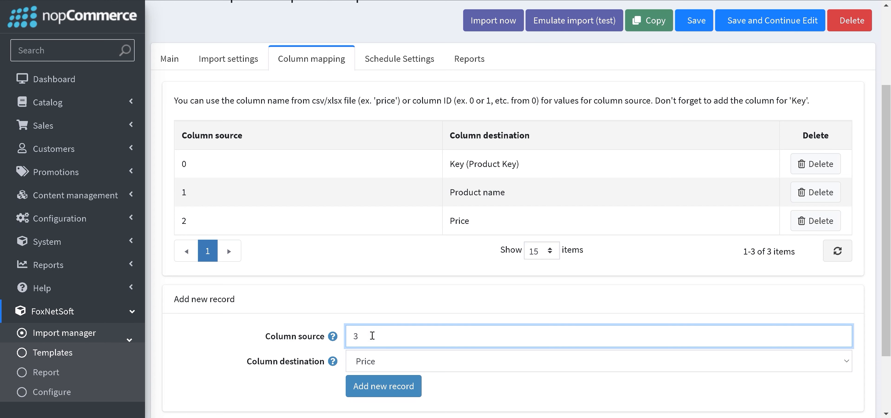
{"action": "left_click", "coordinate": [386, 362]}
{"action": "scroll", "coordinate": [444, 177], "scroll_direction": "up", "scroll_amount": 20}
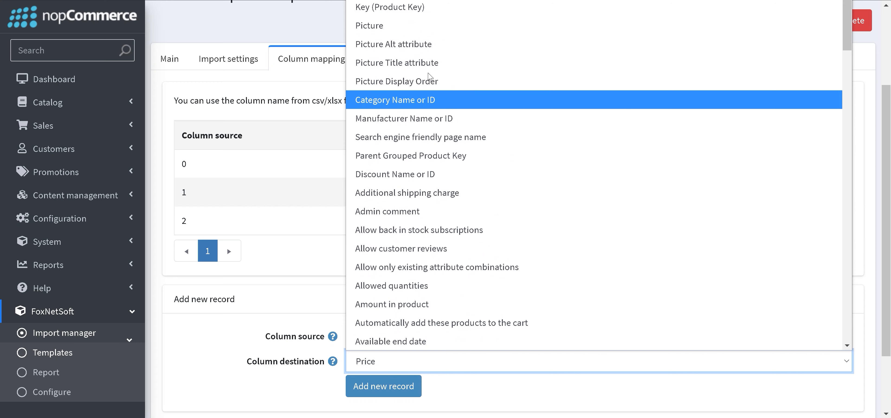
{"action": "left_click", "coordinate": [424, 26]}
{"action": "left_click", "coordinate": [392, 393]}
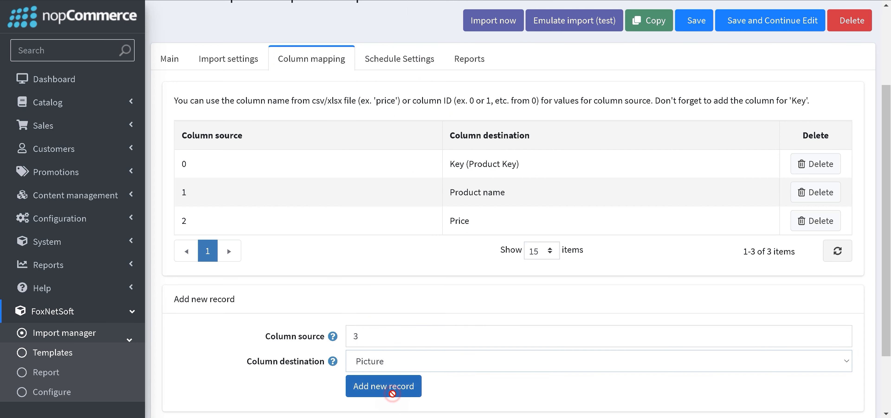
Save the template while keeping it open for editing, and return to its main settings
{"action": "scroll", "coordinate": [393, 398], "scroll_direction": "down", "scroll_amount": 2}
{"action": "scroll", "coordinate": [393, 398], "scroll_direction": "up", "scroll_amount": 5}
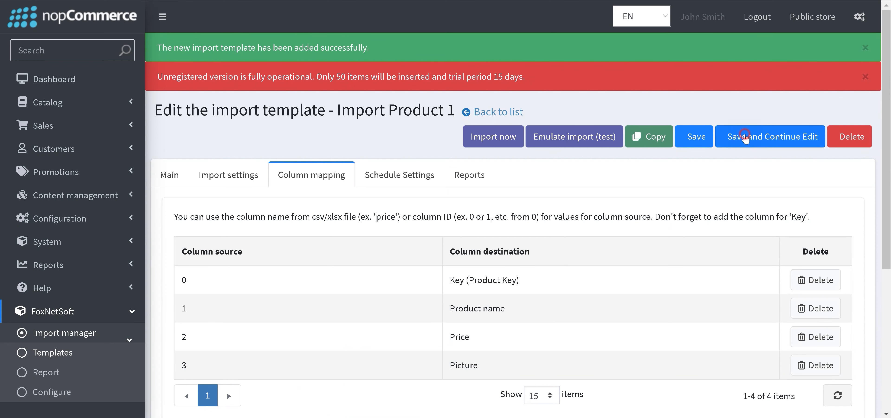
{"action": "left_click", "coordinate": [745, 138]}
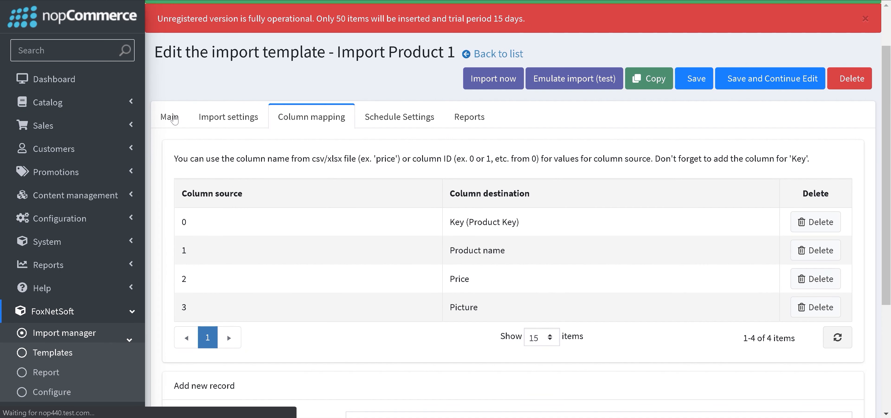
{"action": "left_click", "coordinate": [176, 123]}
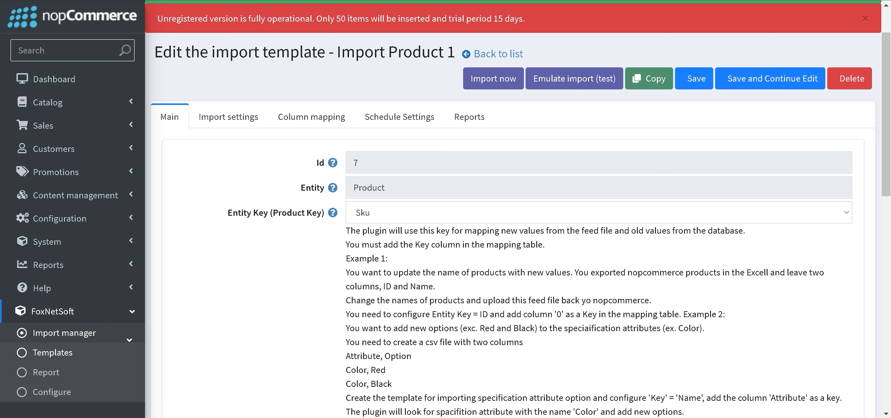
Switch to the Import1 sheet in Excel and fit the Picture column's width to its contents
{"action": "left_click", "coordinate": [413, 417]}
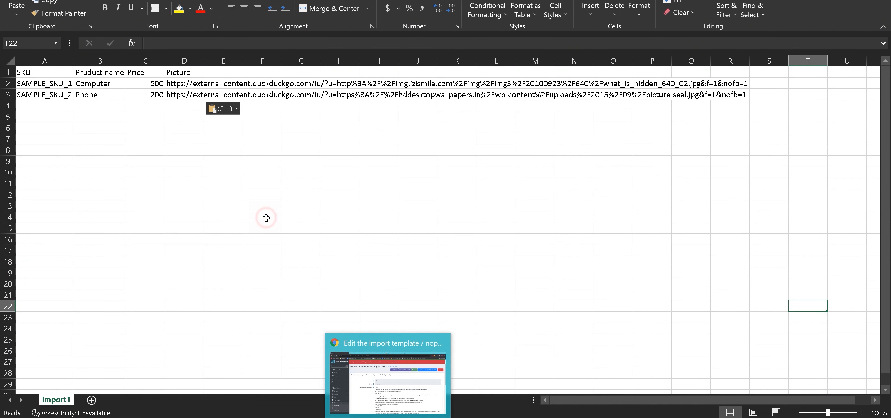
{"action": "left_click", "coordinate": [266, 217]}
{"action": "left_click", "coordinate": [178, 182]}
{"action": "left_click", "coordinate": [127, 150]}
{"action": "left_click", "coordinate": [61, 94]}
{"action": "left_click", "coordinate": [53, 147]}
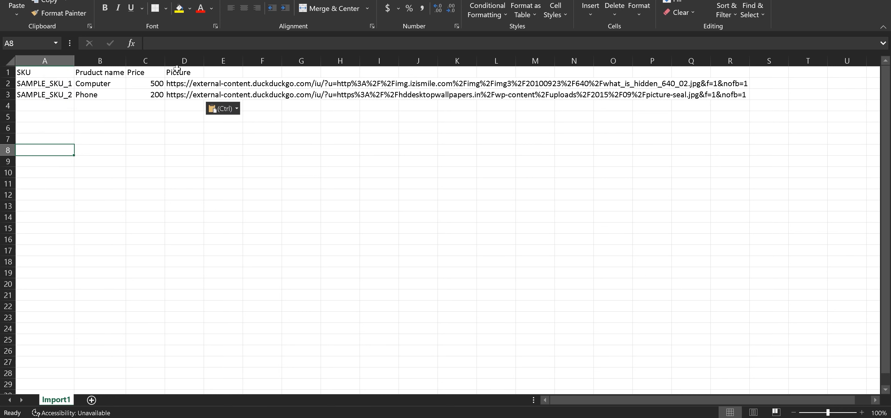
{"action": "double_click", "coordinate": [204, 61]}
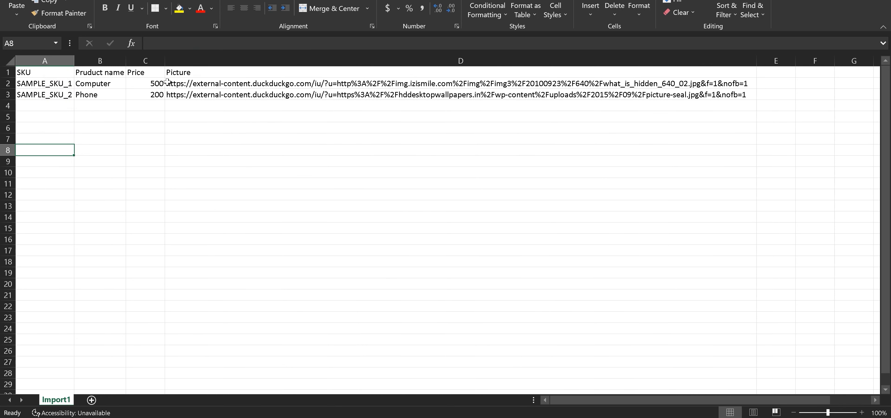
Examine the sample products' SKU, name and price cells in the sheet, and view a product picture in the browser
{"action": "left_click", "coordinate": [43, 73]}
{"action": "left_click_drag", "start_coordinate": [54, 82], "coordinate": [52, 94]}
{"action": "left_click", "coordinate": [48, 83]}
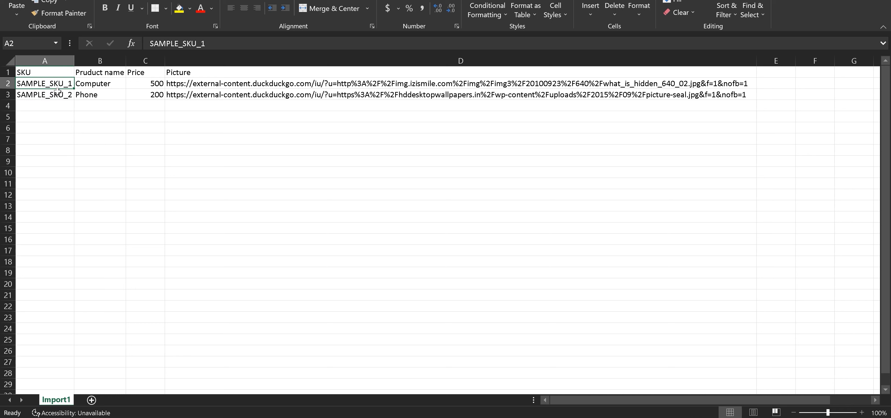
{"action": "left_click", "coordinate": [93, 86]}
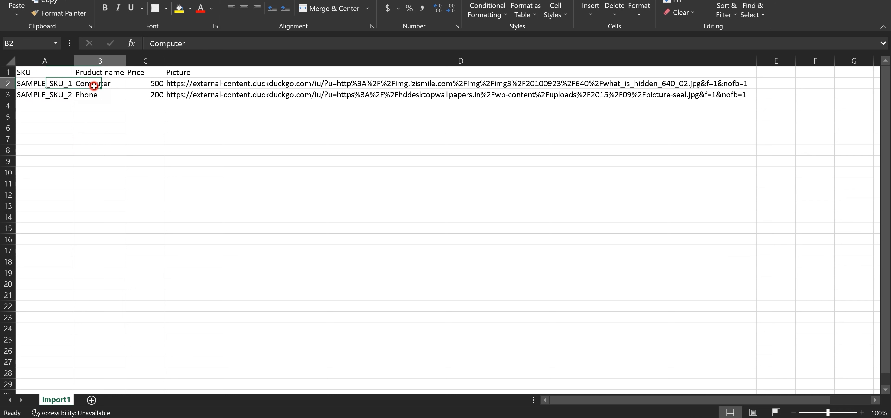
{"action": "left_click", "coordinate": [103, 96]}
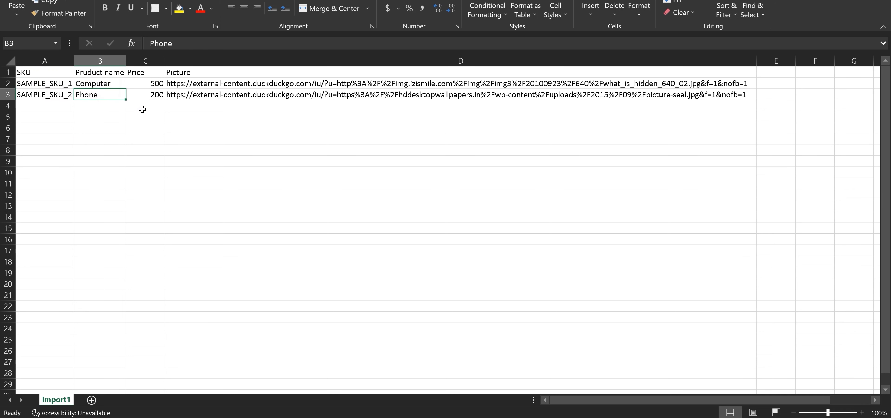
{"action": "left_click", "coordinate": [156, 85]}
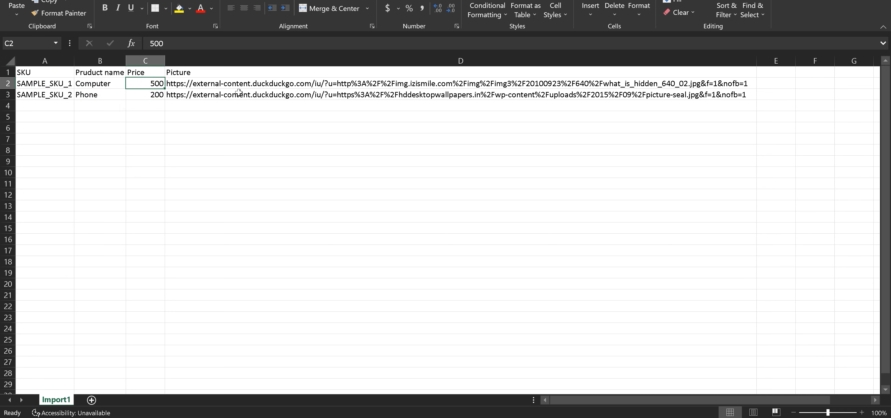
{"action": "mouse_move", "coordinate": [388, 417]}
{"action": "left_click", "coordinate": [387, 381]}
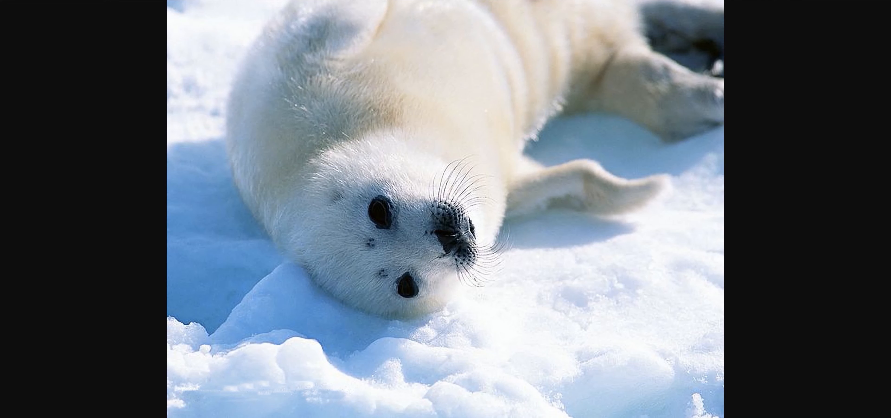
{"action": "left_click", "coordinate": [145, 83]}
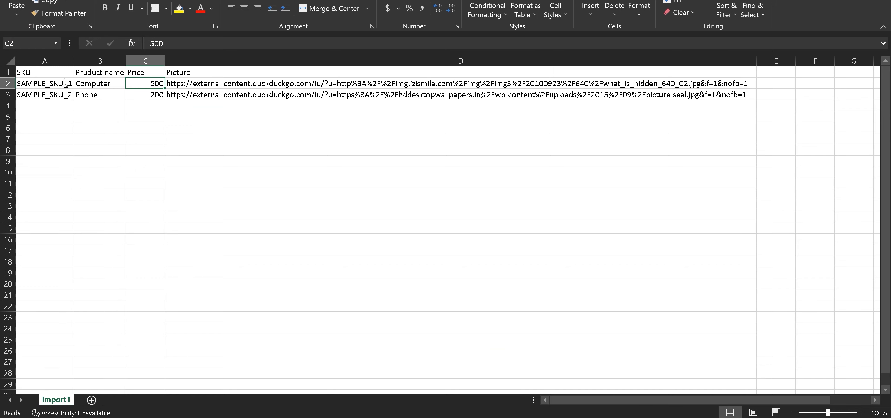
Return to the import template in the browser, set the source of files to Upload file, and choose the CSV feed file
{"action": "key", "text": "alt+f"}
{"action": "left_click", "coordinate": [68, 100]}
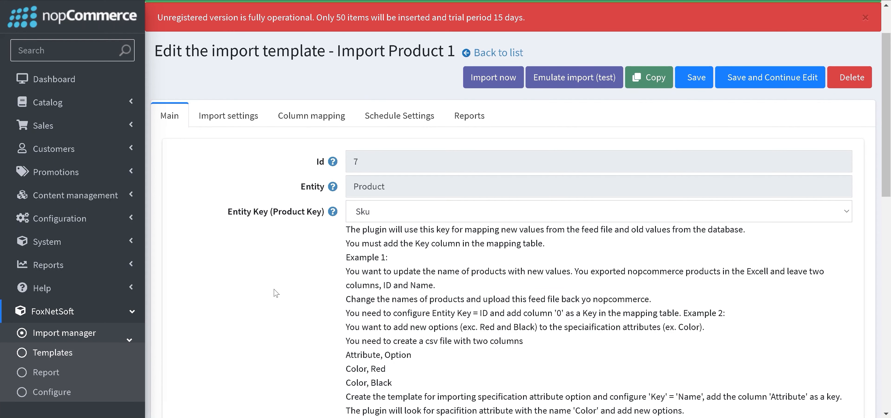
{"action": "scroll", "coordinate": [275, 292], "scroll_direction": "down", "scroll_amount": 5}
{"action": "scroll", "coordinate": [275, 293], "scroll_direction": "up", "scroll_amount": 2}
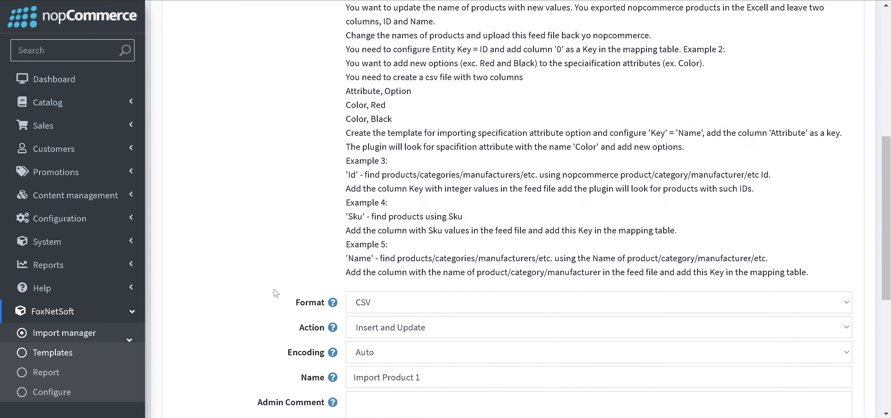
{"action": "scroll", "coordinate": [275, 292], "scroll_direction": "down", "scroll_amount": 8}
{"action": "left_click", "coordinate": [384, 224]}
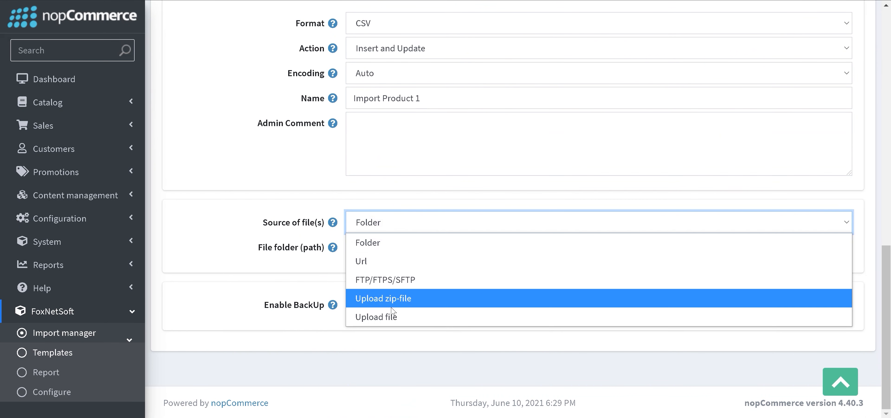
{"action": "left_click", "coordinate": [403, 317]}
{"action": "left_click", "coordinate": [392, 270]}
{"action": "scroll", "coordinate": [218, 47], "scroll_direction": "down", "scroll_amount": 3}
{"action": "double_click", "coordinate": [218, 47]}
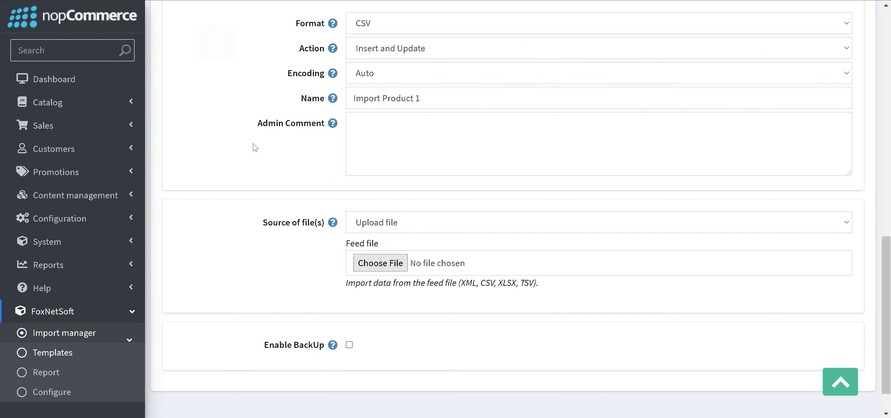
Run the import with the Import Product 1 template and review its report in the template list
{"action": "scroll", "coordinate": [530, 244], "scroll_direction": "up", "scroll_amount": 10}
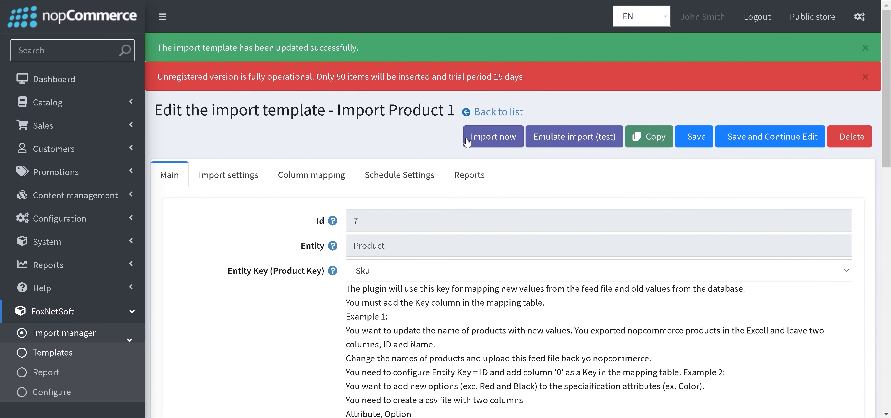
{"action": "left_click", "coordinate": [467, 141]}
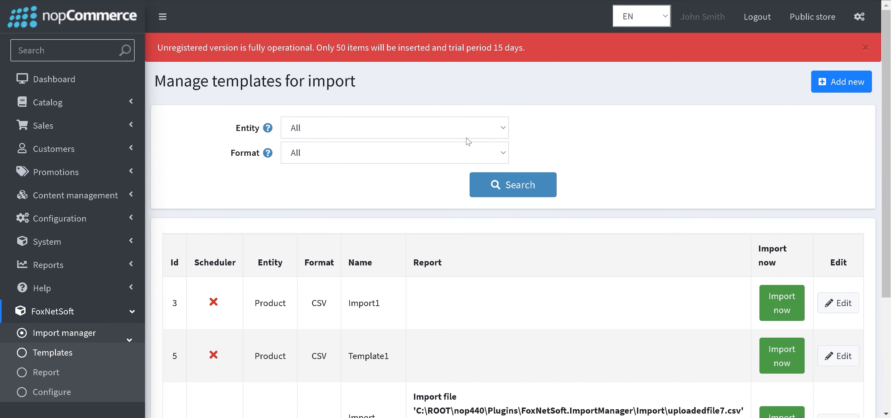
{"action": "scroll", "coordinate": [503, 232], "scroll_direction": "down", "scroll_amount": 3}
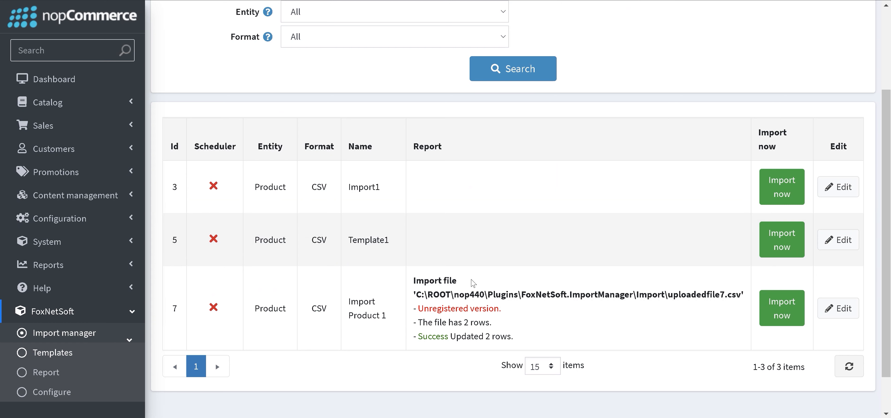
{"action": "left_click_drag", "start_coordinate": [414, 281], "coordinate": [637, 341]}
{"action": "left_click", "coordinate": [598, 343]}
{"action": "left_click_drag", "start_coordinate": [419, 308], "coordinate": [536, 311]}
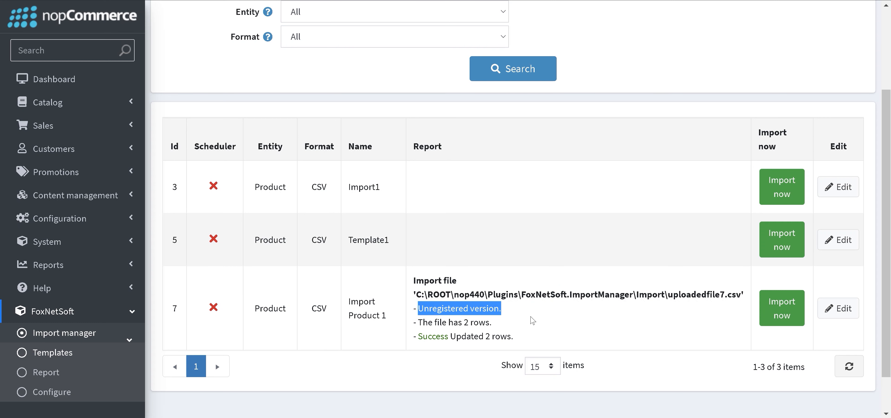
Check the result line of the Import Product 1 report, and open page 4 of the catalog's product list
{"action": "left_click_drag", "start_coordinate": [419, 337], "coordinate": [513, 339]}
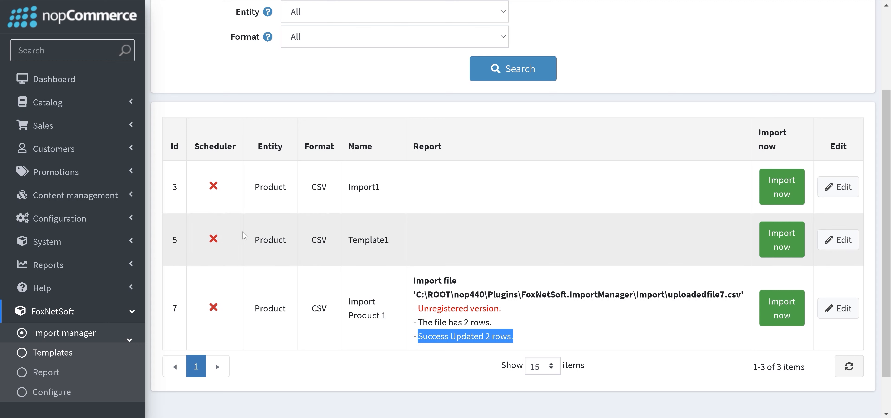
{"action": "left_click", "coordinate": [127, 102]}
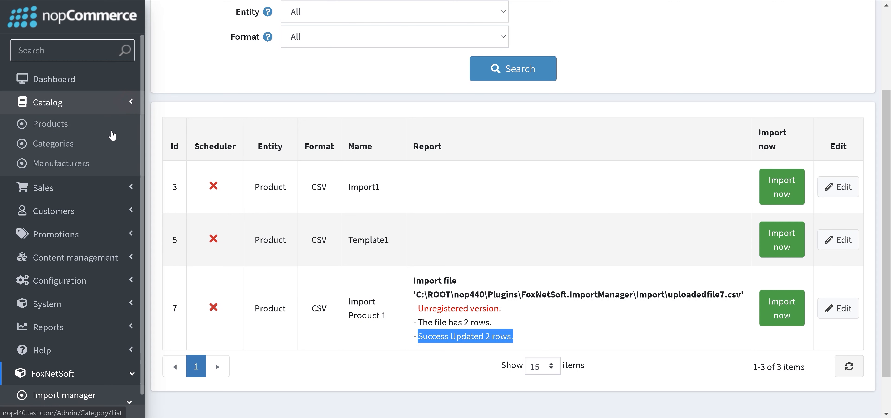
{"action": "left_click", "coordinate": [97, 128]}
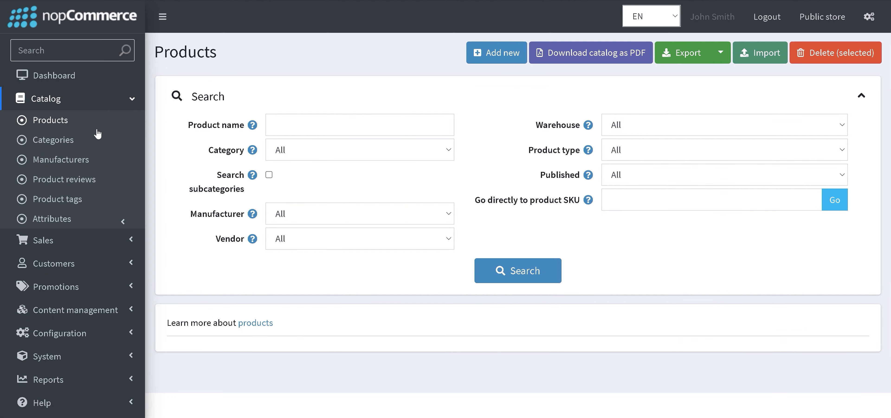
{"action": "scroll", "coordinate": [289, 246], "scroll_direction": "down", "scroll_amount": 2}
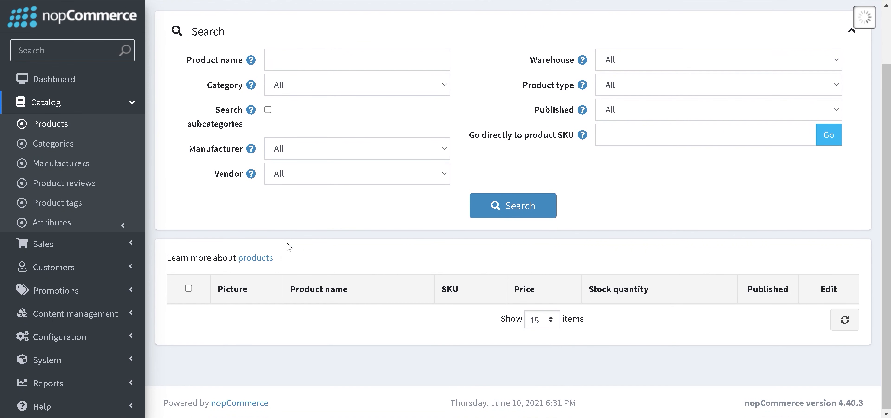
{"action": "right_click", "coordinate": [280, 250]}
{"action": "left_click", "coordinate": [217, 212]}
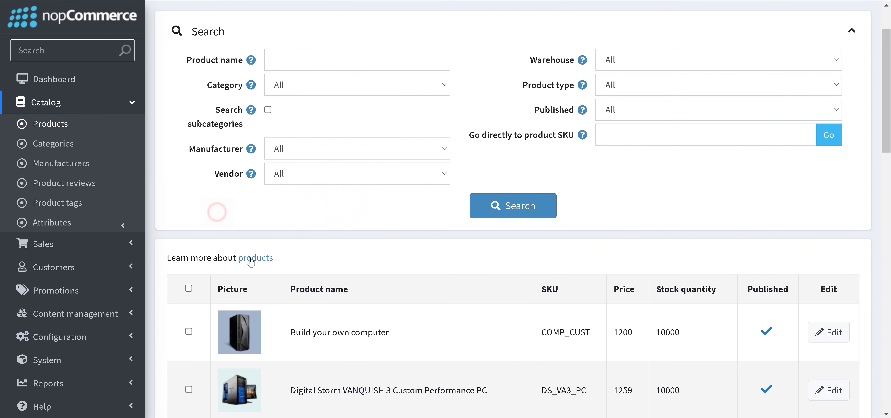
{"action": "scroll", "coordinate": [251, 262], "scroll_direction": "down", "scroll_amount": 15}
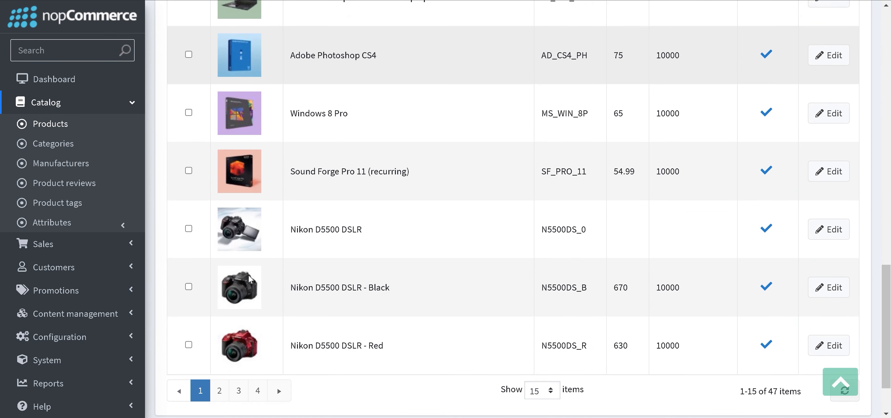
{"action": "scroll", "coordinate": [249, 274], "scroll_direction": "down", "scroll_amount": 1}
{"action": "left_click", "coordinate": [257, 320]}
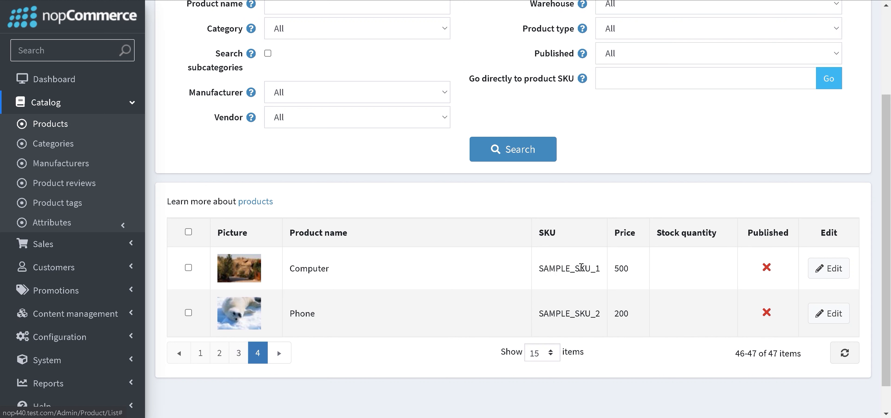
Compare the SKU, price and published status of the Computer and Phone products with the Excel sheet
{"action": "left_click_drag", "start_coordinate": [541, 268], "coordinate": [597, 266]}
{"action": "double_click", "coordinate": [625, 269]}
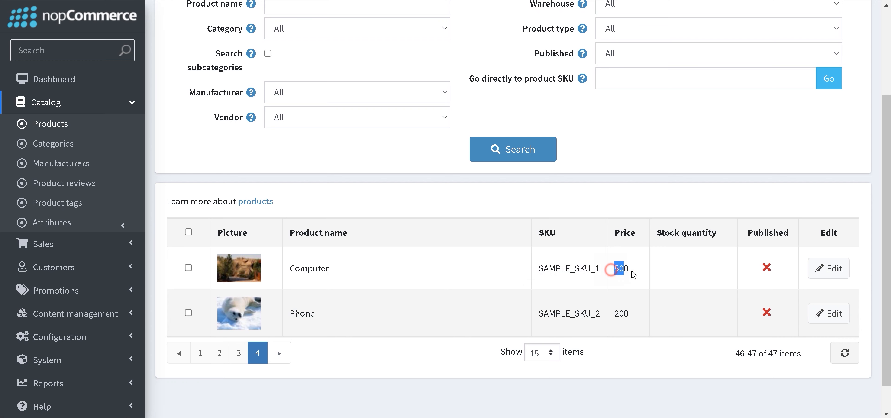
{"action": "key", "text": "alt+Tab"}
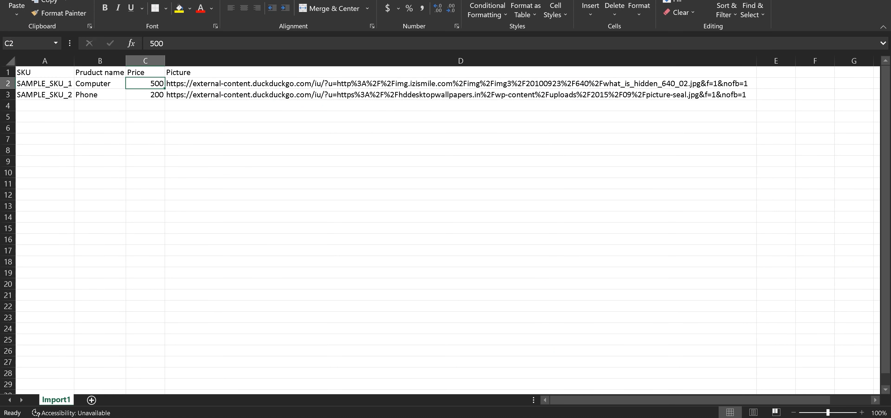
{"action": "key", "text": "alt+Tab"}
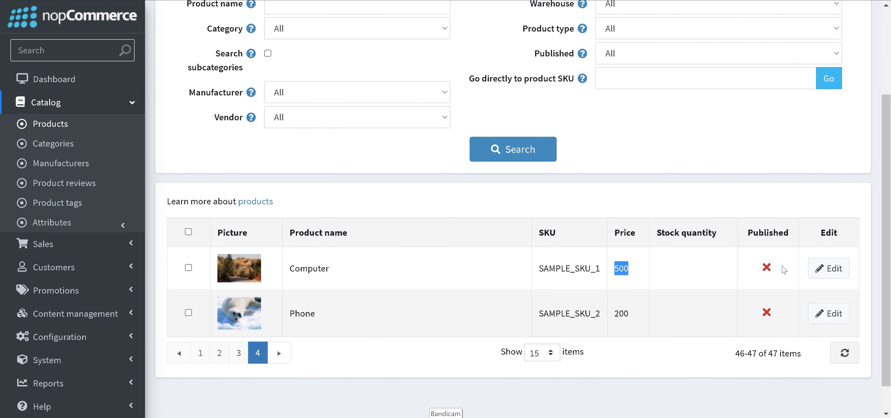
{"action": "triple_click", "coordinate": [780, 313]}
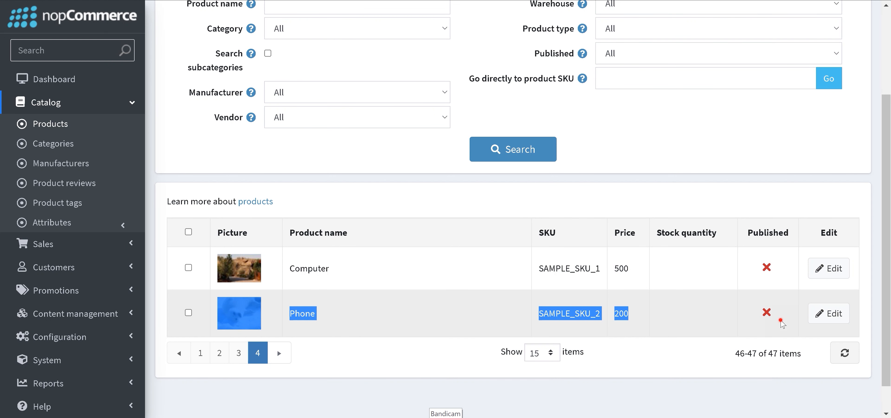
{"action": "left_click", "coordinate": [780, 319]}
{"action": "left_click_drag", "start_coordinate": [593, 320], "coordinate": [327, 272]}
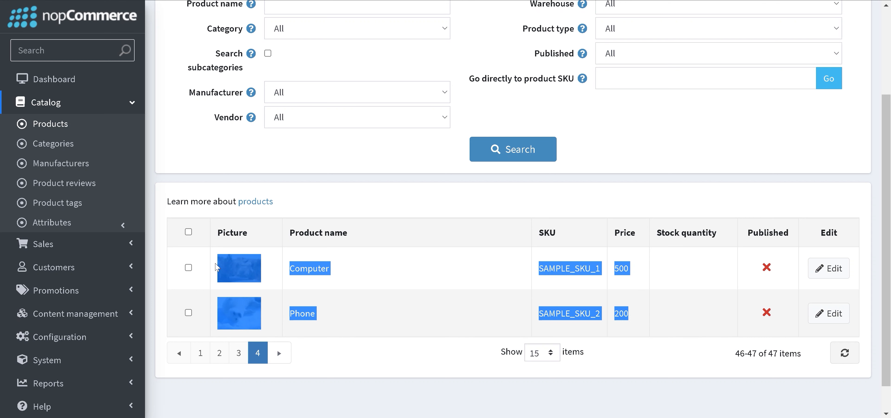
{"action": "scroll", "coordinate": [219, 263], "scroll_direction": "up", "scroll_amount": 3}
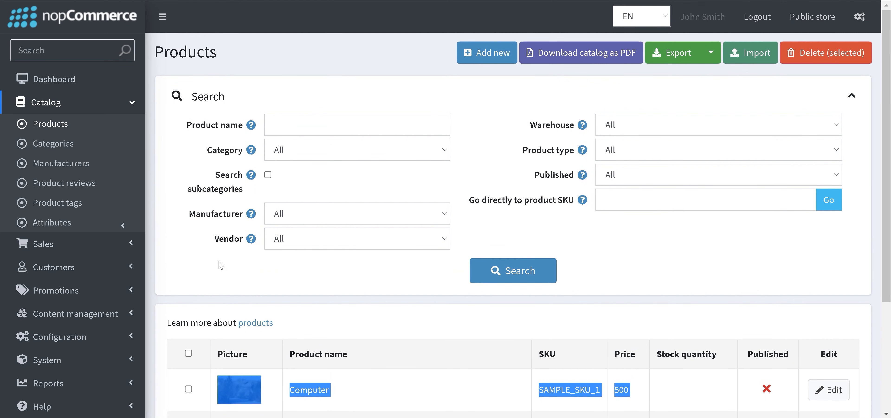
Return to the Import manager's template list and open the Import Product 1 template for editing
{"action": "scroll", "coordinate": [76, 345], "scroll_direction": "down", "scroll_amount": 2}
{"action": "left_click", "coordinate": [97, 380]}
{"action": "scroll", "coordinate": [96, 334], "scroll_direction": "down", "scroll_amount": 3}
{"action": "left_click", "coordinate": [96, 335]}
{"action": "left_click", "coordinate": [70, 345]}
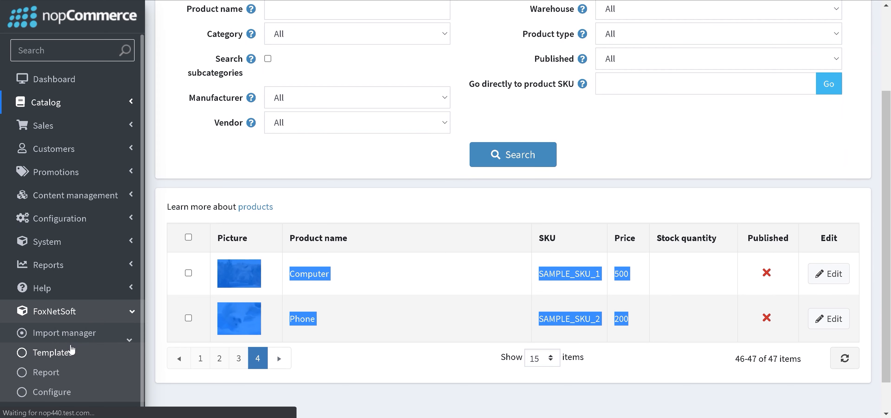
{"action": "scroll", "coordinate": [462, 333], "scroll_direction": "down", "scroll_amount": 2}
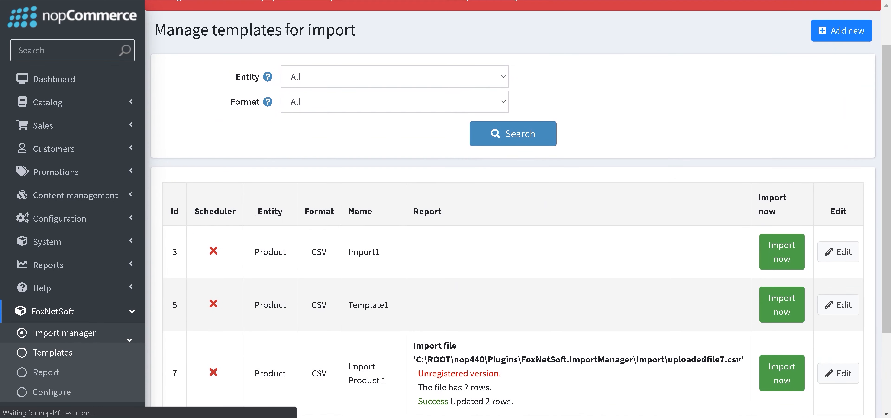
{"action": "scroll", "coordinate": [889, 371], "scroll_direction": "down", "scroll_amount": 2}
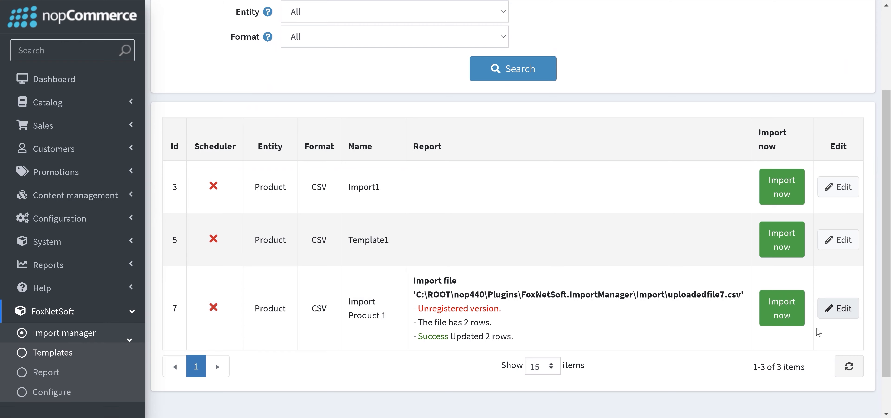
{"action": "left_click", "coordinate": [838, 308]}
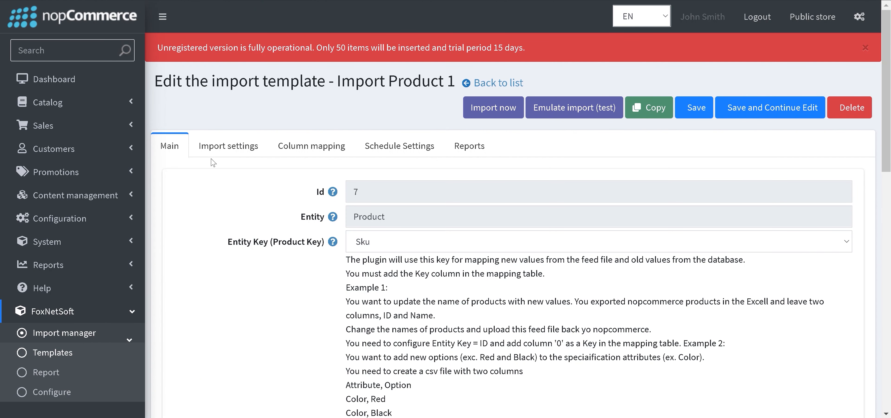
Review the template's main settings, and enter 4 as the column source of a new column mapping record
{"action": "scroll", "coordinate": [211, 156], "scroll_direction": "down", "scroll_amount": 8}
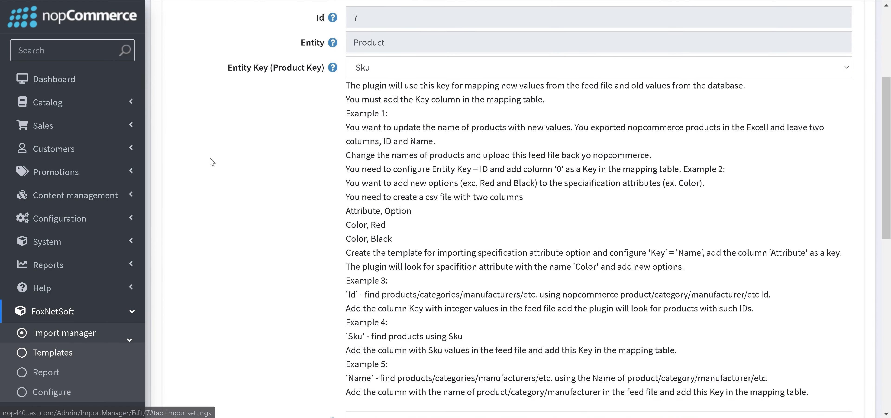
{"action": "scroll", "coordinate": [211, 162], "scroll_direction": "down", "scroll_amount": 4}
{"action": "scroll", "coordinate": [280, 179], "scroll_direction": "up", "scroll_amount": 14}
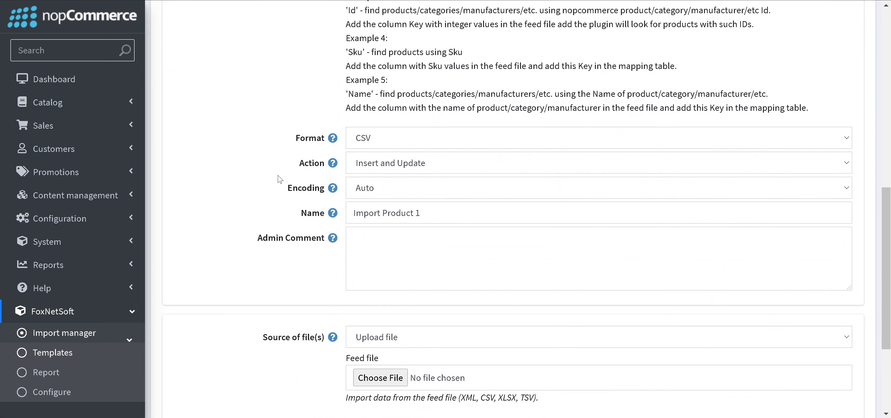
{"action": "left_click", "coordinate": [316, 147]}
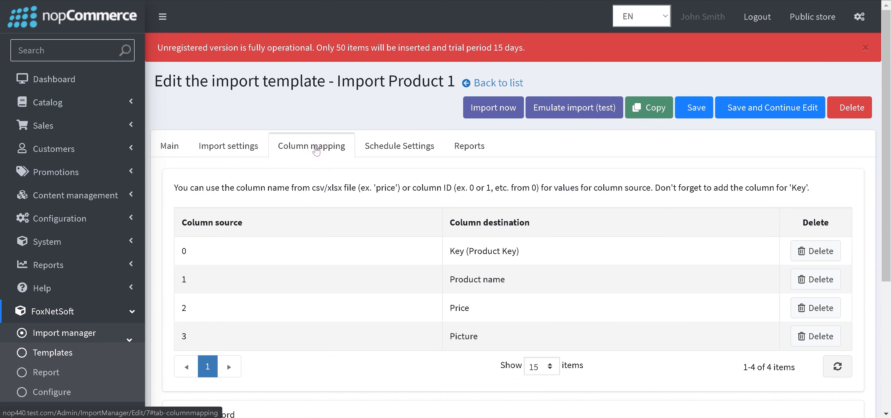
{"action": "scroll", "coordinate": [306, 244], "scroll_direction": "down", "scroll_amount": 4}
{"action": "scroll", "coordinate": [306, 244], "scroll_direction": "down", "scroll_amount": 1}
{"action": "left_click", "coordinate": [363, 252]}
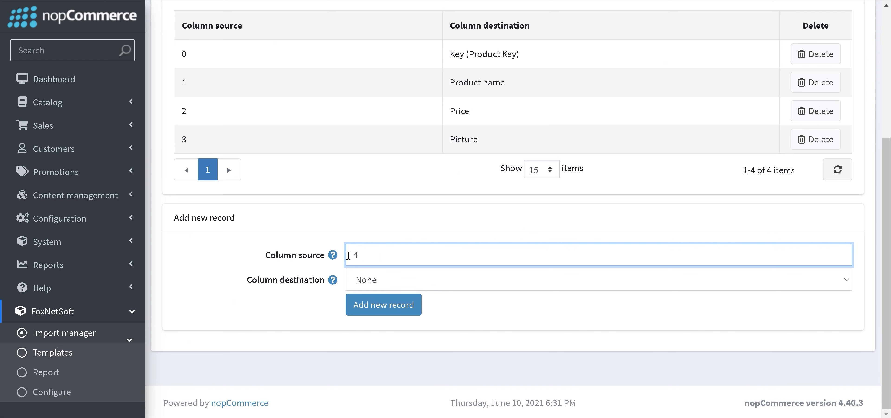
Set the new mapping record's column destination to Published and add the record
{"action": "left_click", "coordinate": [360, 278]}
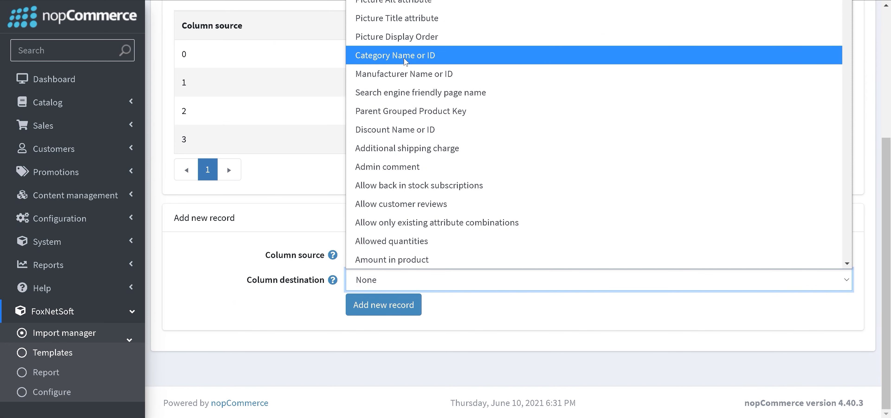
{"action": "scroll", "coordinate": [405, 61], "scroll_direction": "down", "scroll_amount": 3}
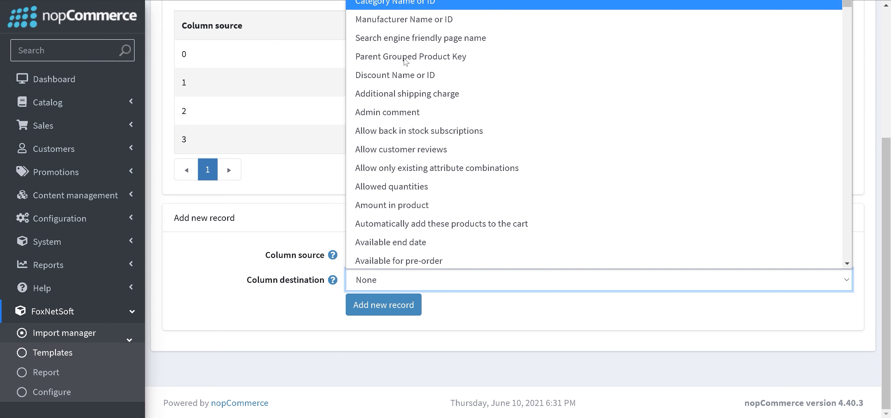
{"action": "scroll", "coordinate": [405, 63], "scroll_direction": "down", "scroll_amount": 6}
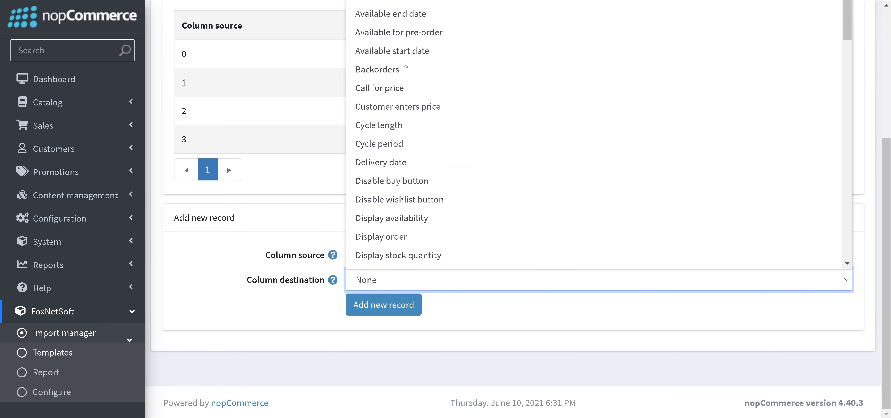
{"action": "scroll", "coordinate": [404, 67], "scroll_direction": "down", "scroll_amount": 6}
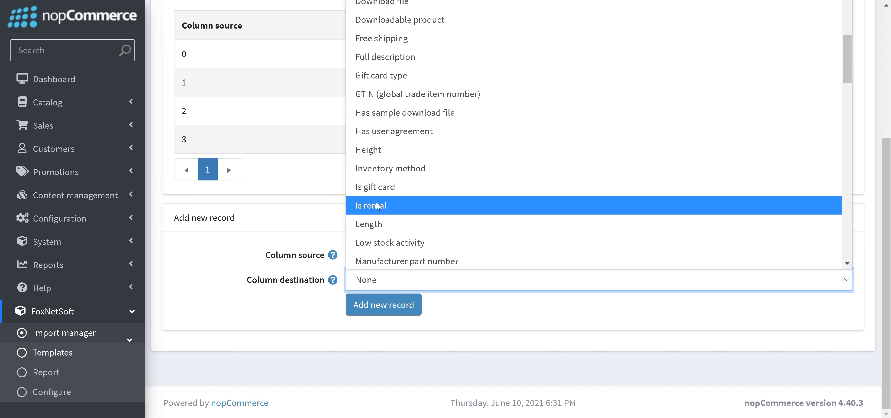
{"action": "scroll", "coordinate": [415, 193], "scroll_direction": "down", "scroll_amount": 6}
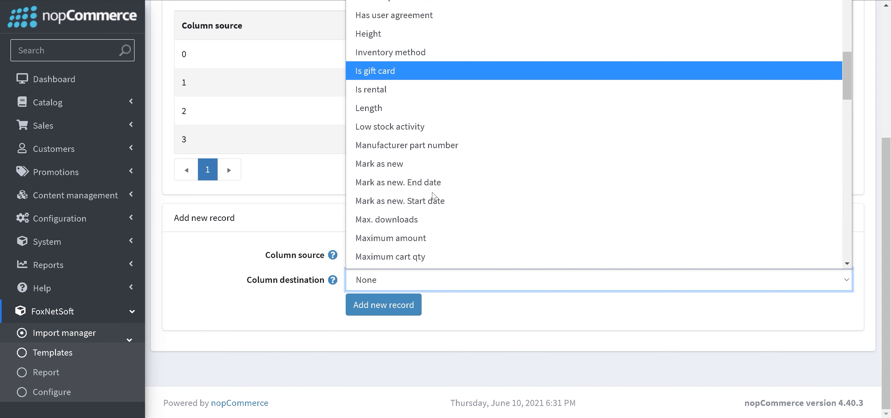
{"action": "scroll", "coordinate": [429, 202], "scroll_direction": "down", "scroll_amount": 6}
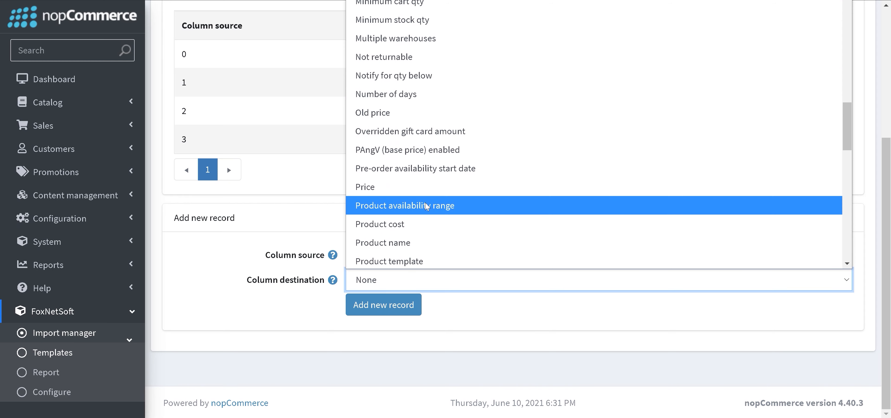
{"action": "scroll", "coordinate": [427, 206], "scroll_direction": "down", "scroll_amount": 9}
{"action": "scroll", "coordinate": [427, 207], "scroll_direction": "up", "scroll_amount": 3}
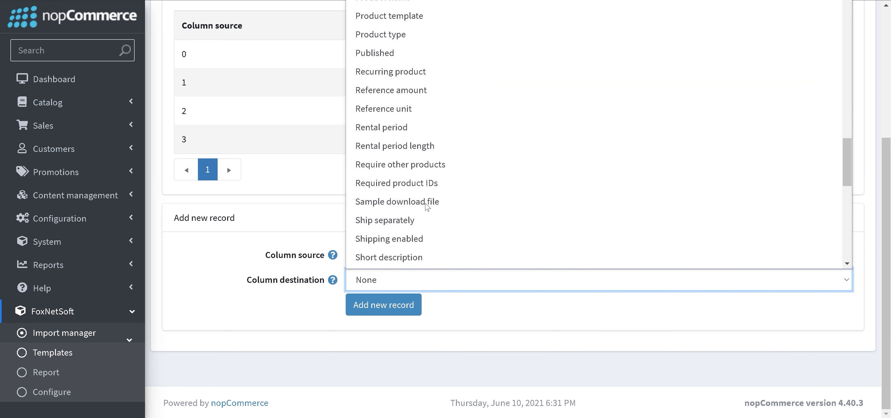
{"action": "left_click", "coordinate": [417, 68]}
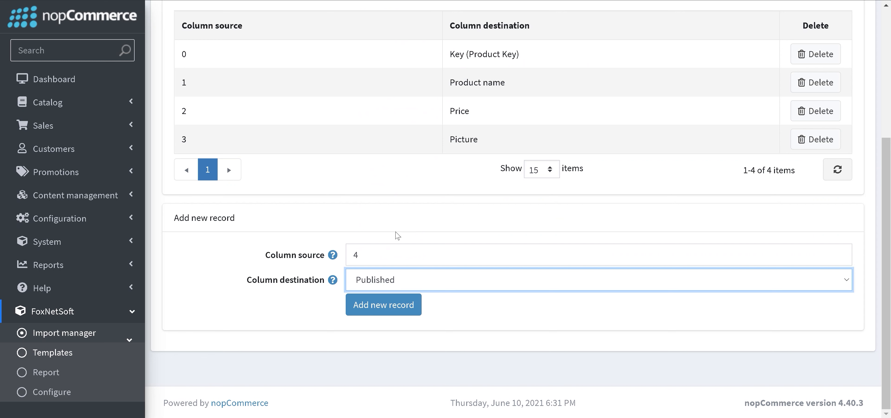
{"action": "left_click_drag", "start_coordinate": [258, 292], "coordinate": [293, 289]}
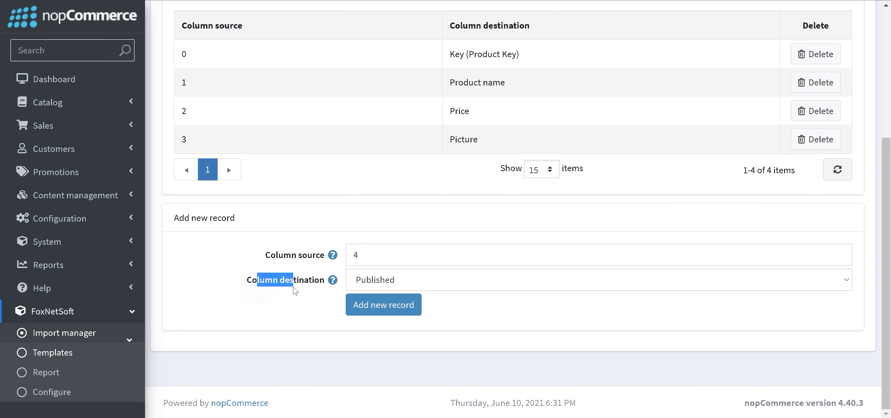
{"action": "left_click", "coordinate": [378, 307]}
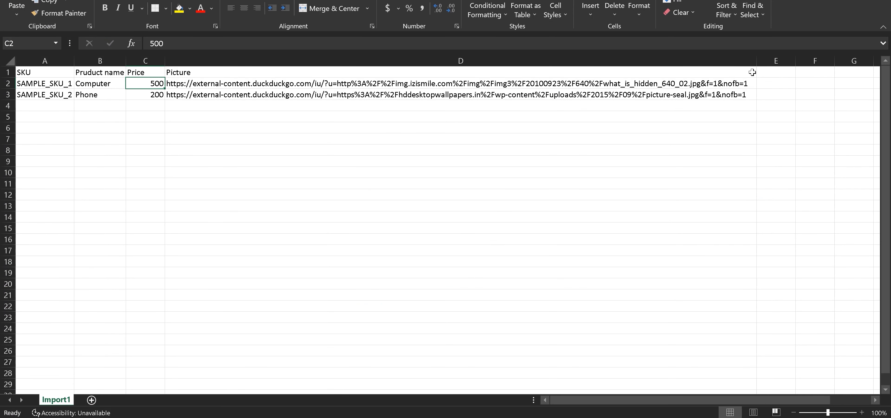
In the Excel sheet, add a Published column after Picture, with the value true for both products
{"action": "left_click", "coordinate": [771, 73]}
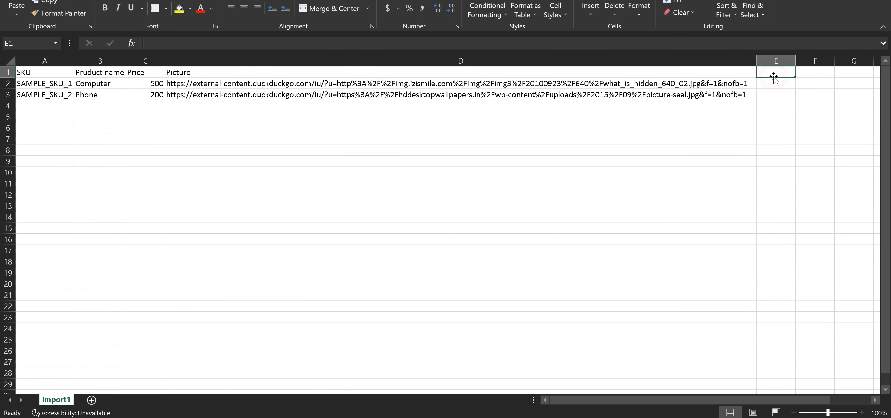
{"action": "type", "text": "Published"}
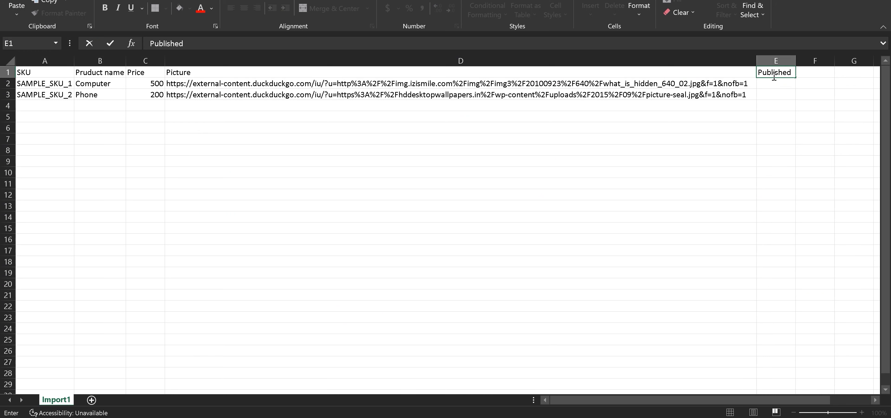
{"action": "key", "text": "Return"}
{"action": "type", "text": "true"}
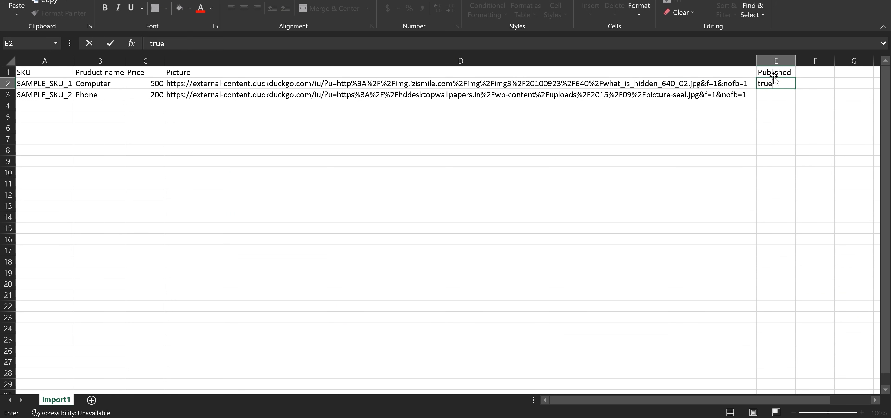
{"action": "key", "text": "Return"}
{"action": "type", "text": "true"}
{"action": "key", "text": "Return"}
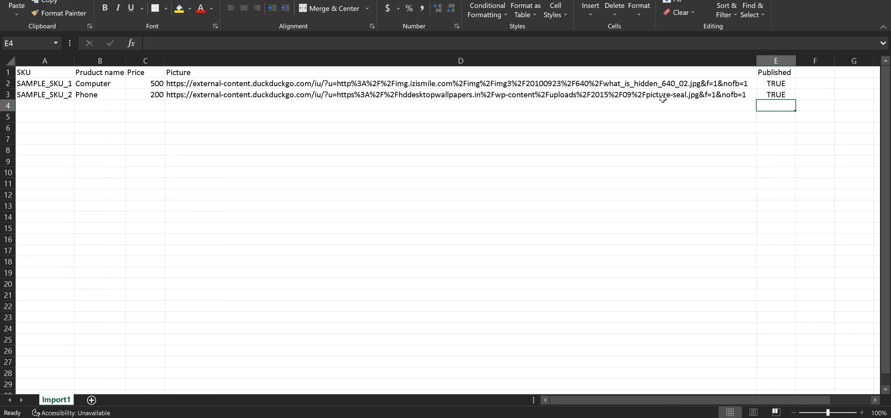
Back in the nopCommerce import template, choose Import1.csv as the feed file in the main settings
{"action": "left_click", "coordinate": [393, 416]}
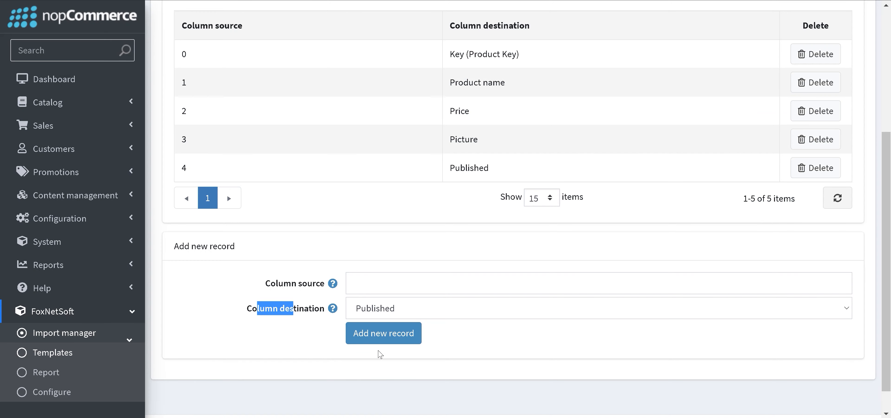
{"action": "scroll", "coordinate": [347, 310], "scroll_direction": "up", "scroll_amount": 3}
{"action": "scroll", "coordinate": [294, 241], "scroll_direction": "up", "scroll_amount": 2}
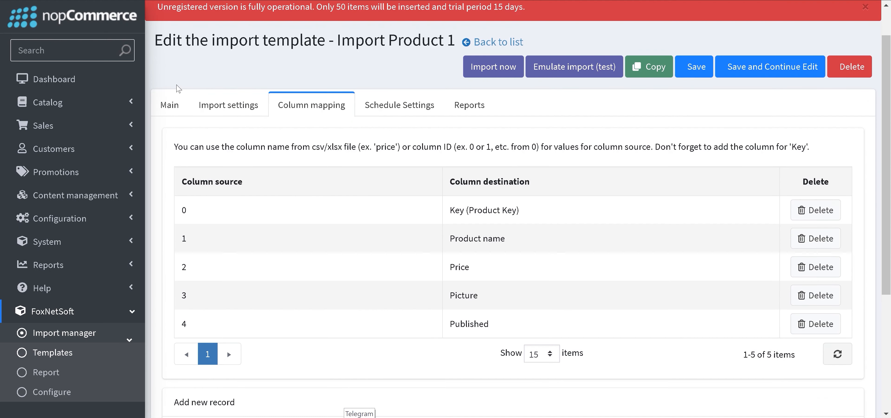
{"action": "left_click", "coordinate": [170, 111]}
{"action": "scroll", "coordinate": [386, 352], "scroll_direction": "down", "scroll_amount": 15}
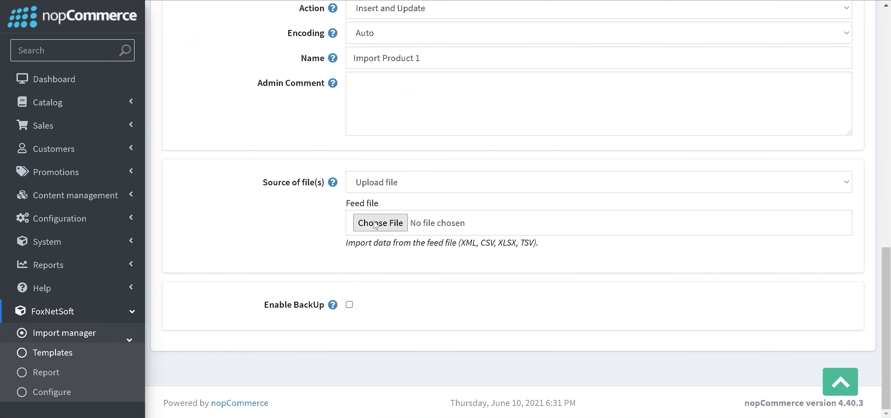
{"action": "scroll", "coordinate": [221, 57], "scroll_direction": "down", "scroll_amount": 3}
{"action": "left_click", "coordinate": [214, 54]}
{"action": "left_click", "coordinate": [213, 53]}
Run the Import Product 1 import and review its report in the template list
{"action": "scroll", "coordinate": [477, 173], "scroll_direction": "up", "scroll_amount": 10}
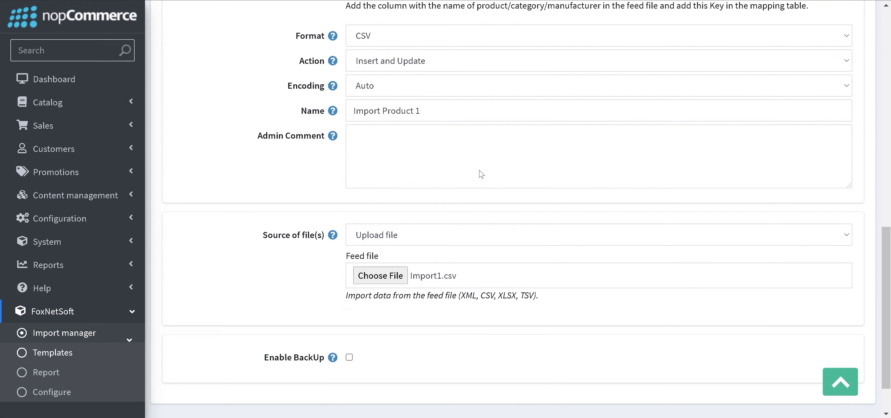
{"action": "scroll", "coordinate": [582, 170], "scroll_direction": "up", "scroll_amount": 7}
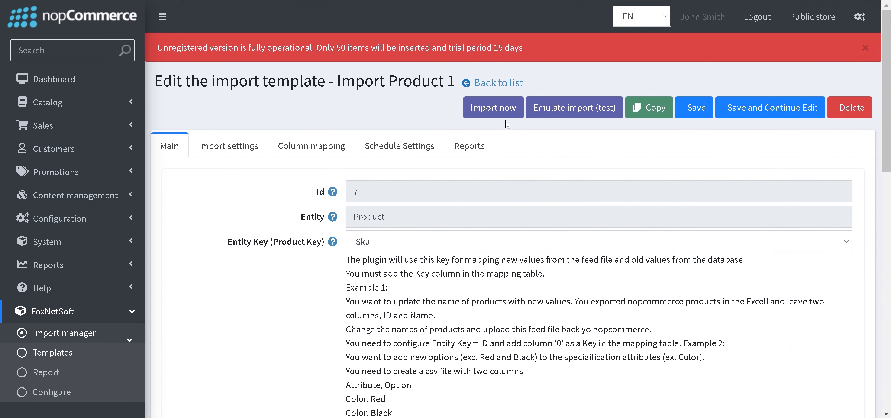
{"action": "left_click", "coordinate": [498, 116]}
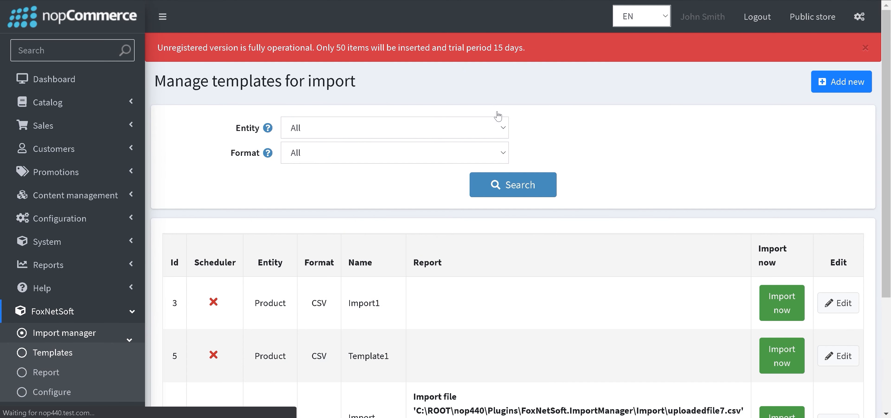
{"action": "scroll", "coordinate": [498, 115], "scroll_direction": "down", "scroll_amount": 5}
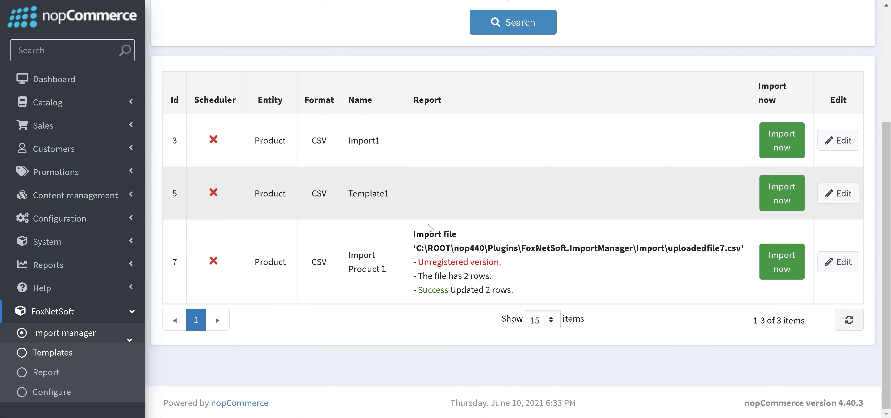
{"action": "left_click_drag", "start_coordinate": [420, 291], "coordinate": [525, 289]}
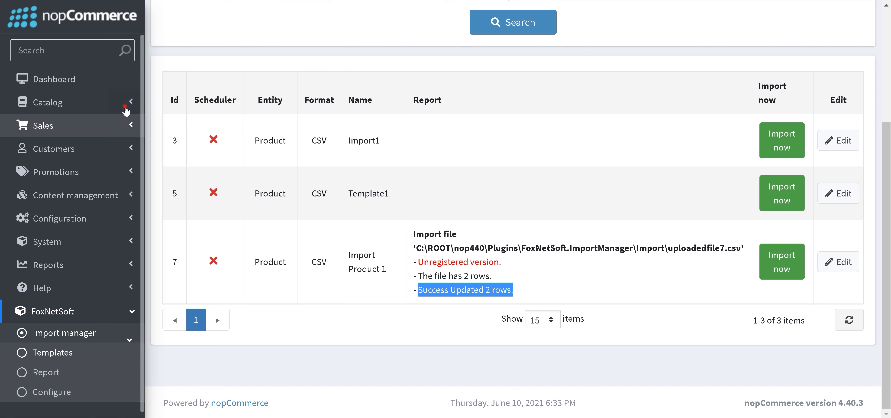
Open the catalog's product list and check the SKU and published state of the imported Computer and Phone on page 4
{"action": "left_click", "coordinate": [126, 110]}
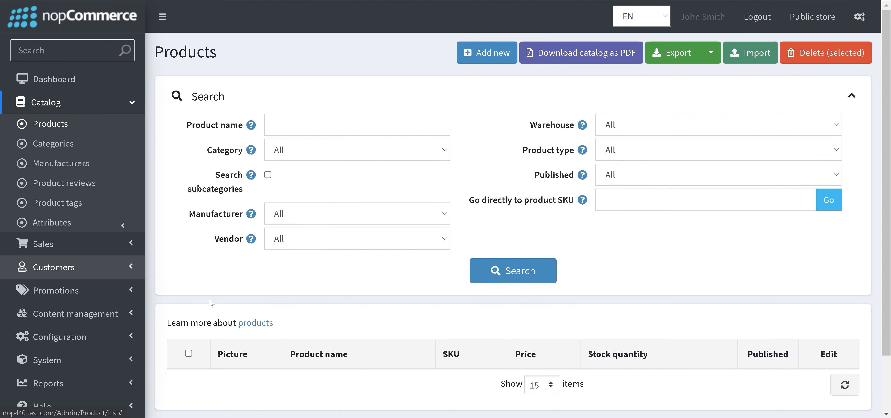
{"action": "scroll", "coordinate": [348, 304], "scroll_direction": "down", "scroll_amount": 3}
{"action": "scroll", "coordinate": [349, 304], "scroll_direction": "down", "scroll_amount": 20}
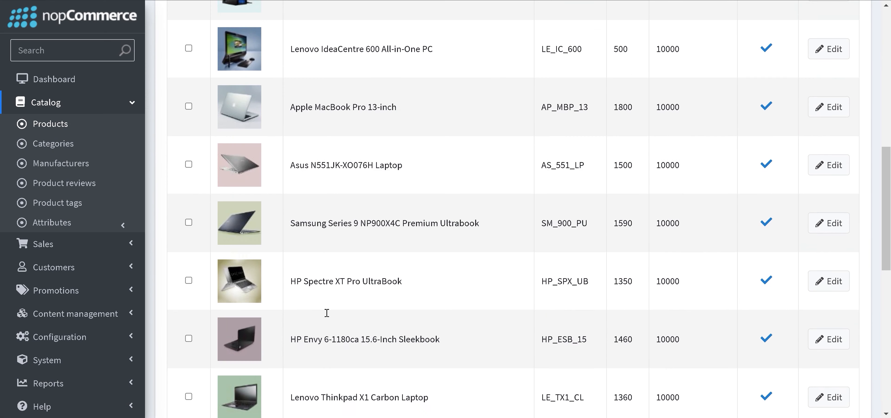
{"action": "left_click", "coordinate": [254, 323]}
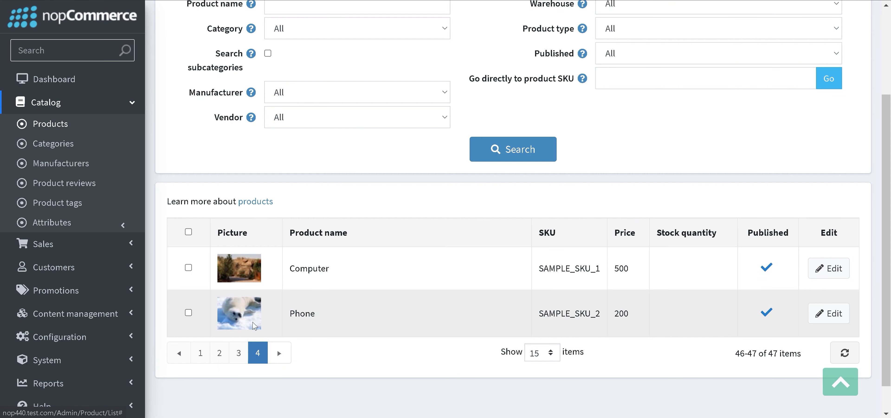
{"action": "left_click_drag", "start_coordinate": [754, 265], "coordinate": [745, 278]}
{"action": "left_click", "coordinate": [784, 316]}
{"action": "mouse_move", "coordinate": [598, 254]}
{"action": "left_mouse_down"}
{"action": "mouse_move", "coordinate": [204, 273]}
{"action": "mouse_move", "coordinate": [473, 314]}
{"action": "mouse_move", "coordinate": [713, 314]}
{"action": "left_mouse_up"}
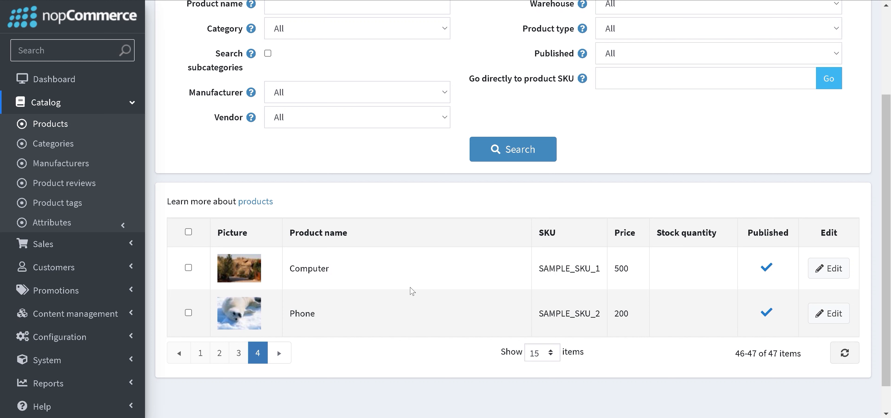
{"action": "left_click_drag", "start_coordinate": [538, 270], "coordinate": [606, 276]}
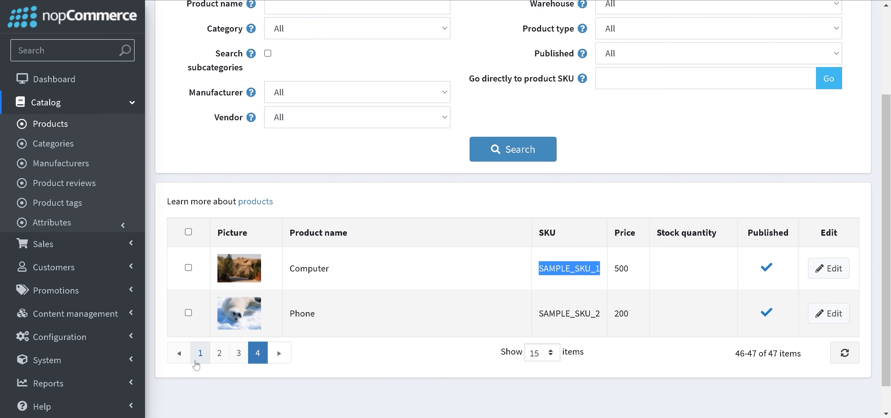
Copy the SKU of Build your own computer from the first page of the product list and switch to the Excel sheet
{"action": "left_click", "coordinate": [199, 353]}
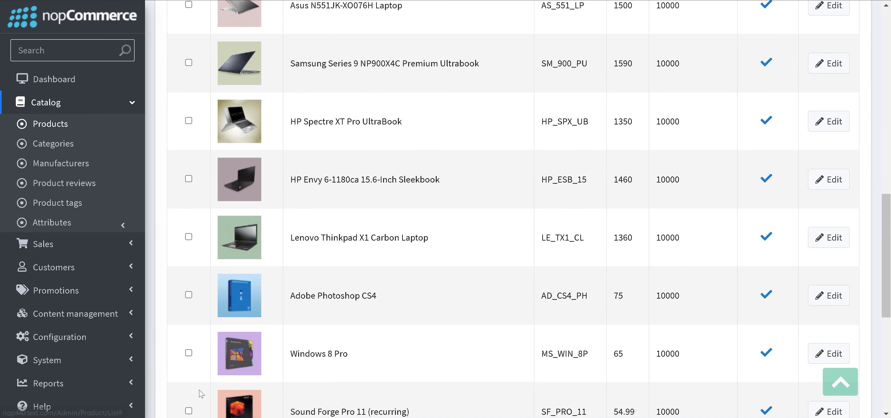
{"action": "scroll", "coordinate": [221, 271], "scroll_direction": "up", "scroll_amount": 10}
{"action": "scroll", "coordinate": [221, 271], "scroll_direction": "down", "scroll_amount": 5}
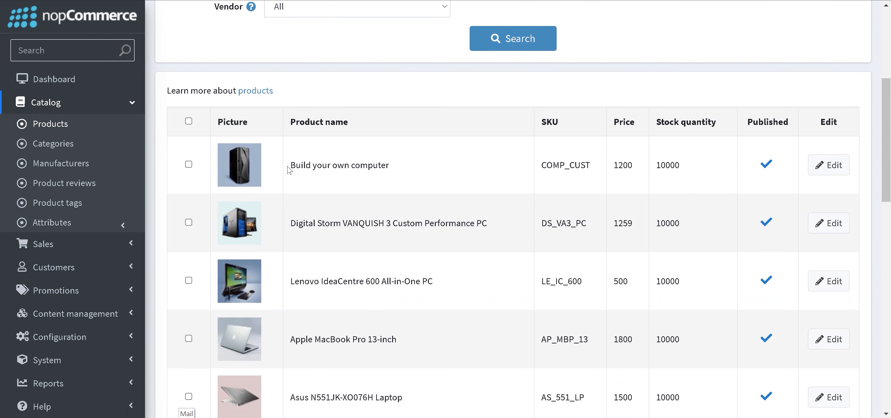
{"action": "left_click_drag", "start_coordinate": [288, 169], "coordinate": [444, 169]}
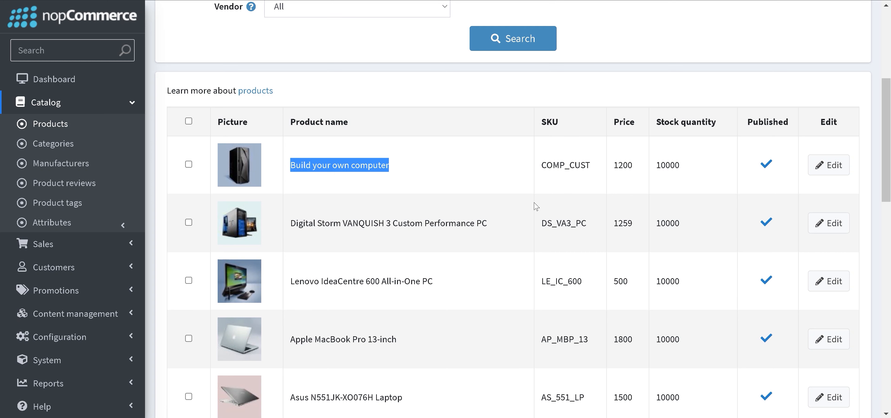
{"action": "double_click", "coordinate": [541, 166]}
{"action": "key", "text": "ctrl+c"}
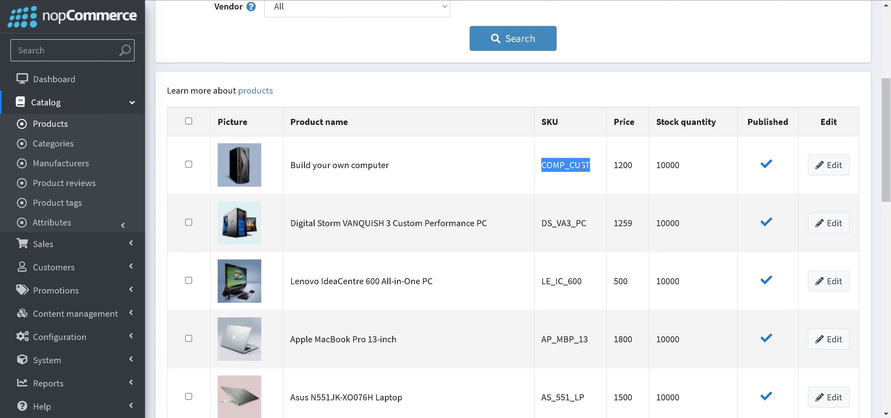
{"action": "key", "text": "alt+Tab"}
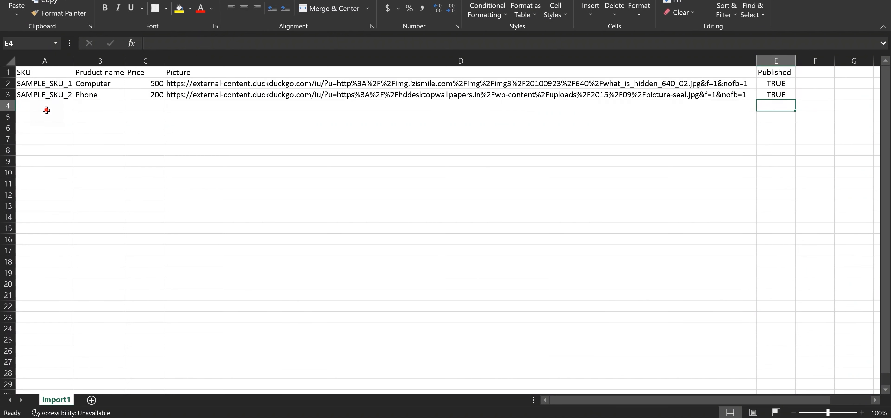
{"action": "left_click", "coordinate": [45, 105]}
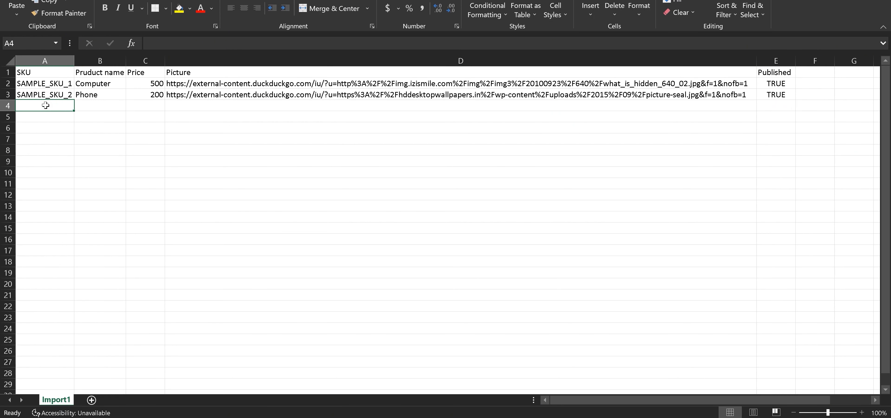
{"action": "key", "text": "ctrl+v"}
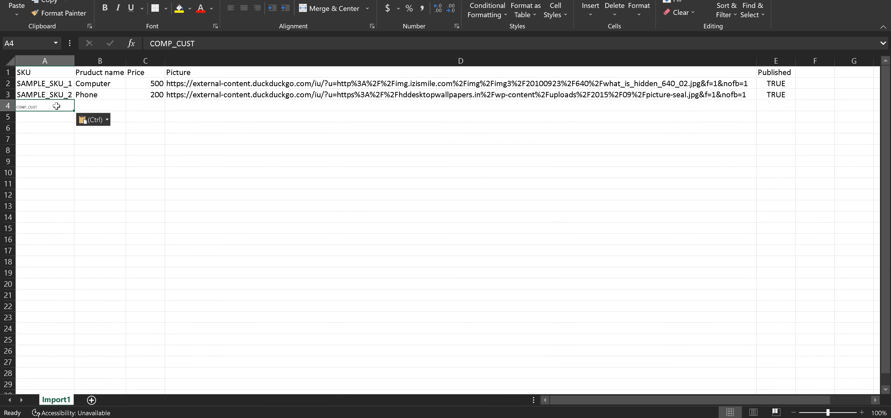
{"action": "key", "text": "BackSpace"}
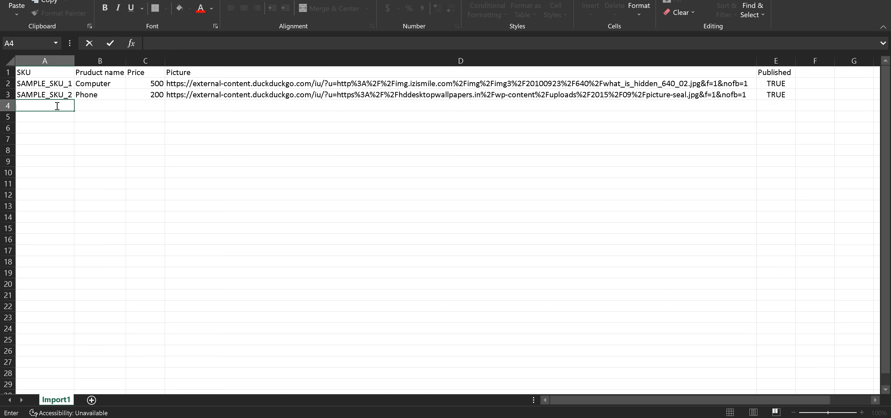
{"action": "left_click", "coordinate": [56, 135]}
Insert the copied SKU COMP_CUST into cell A4 with Paste Special
{"action": "left_click", "coordinate": [44, 104]}
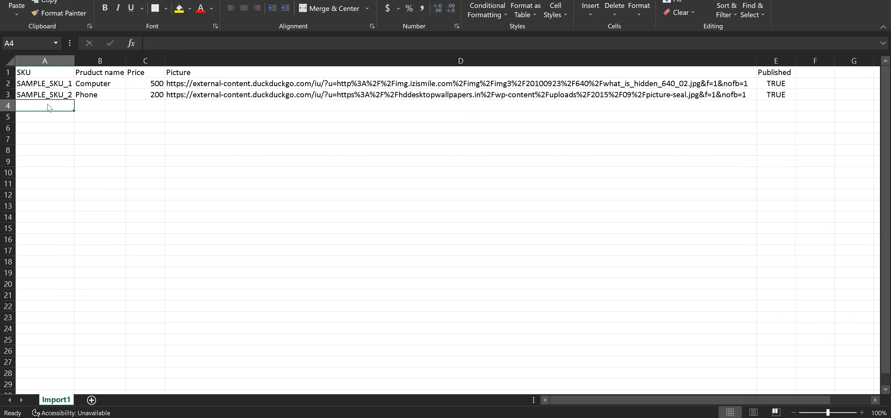
{"action": "key", "text": "ctrl+alt+v"}
{"action": "key", "text": "Down"}
{"action": "key", "text": "Down"}
{"action": "key", "text": "Return"}
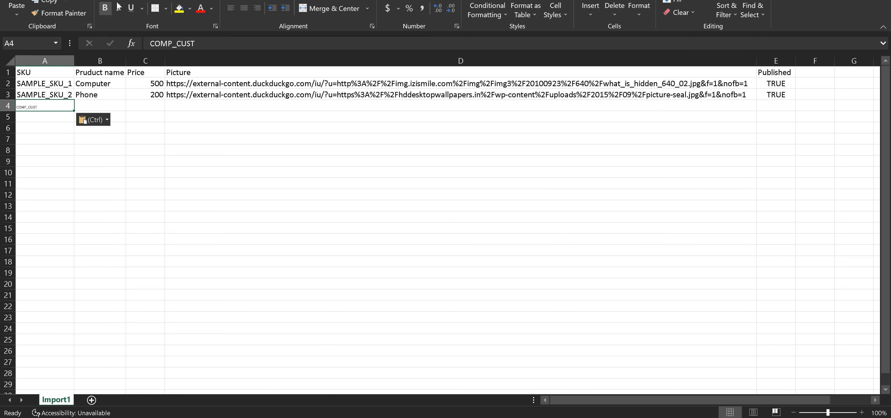
{"action": "left_click_drag", "start_coordinate": [199, 0], "coordinate": [339, 0]}
{"action": "left_click", "coordinate": [102, 94]}
For the COMP_CUST row, enter Build your own PC as the product name and 1500 as the price
{"action": "left_click", "coordinate": [119, 107]}
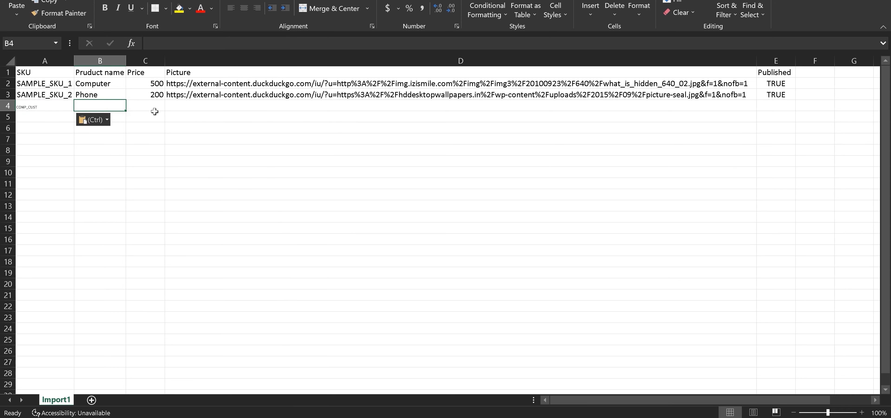
{"action": "type", "text": "Build your own PC"}
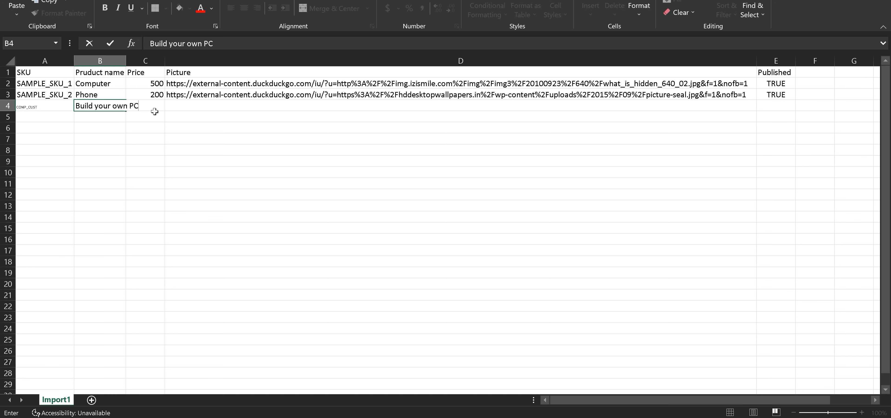
{"action": "left_click", "coordinate": [154, 111]}
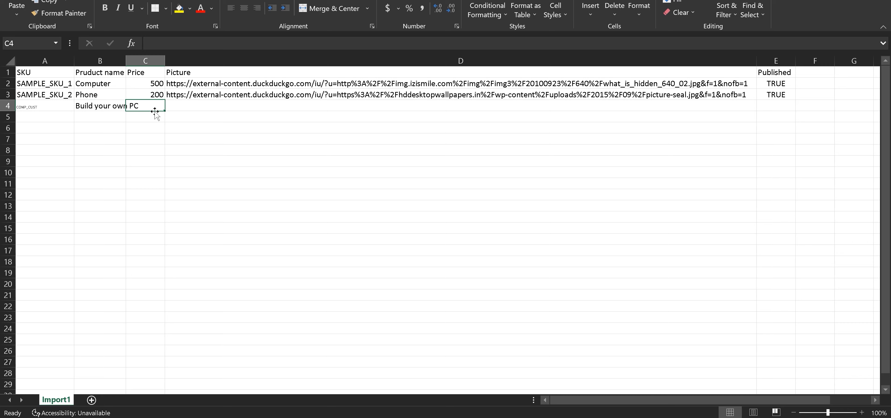
{"action": "key", "text": "alt+Tab"}
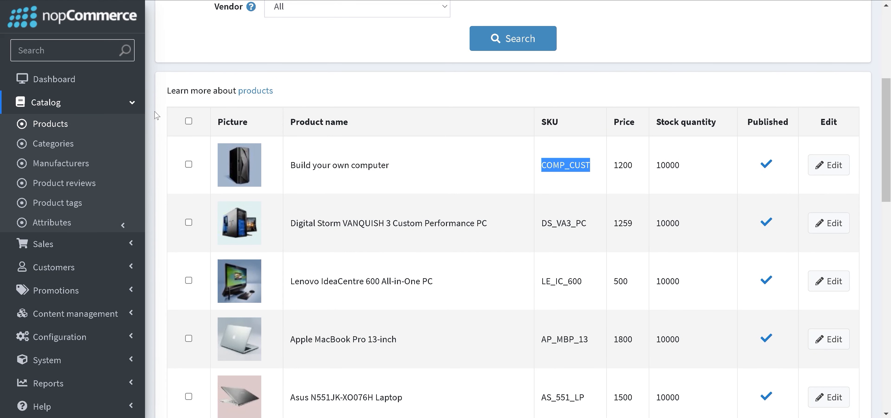
{"action": "key", "text": "alt+Tab"}
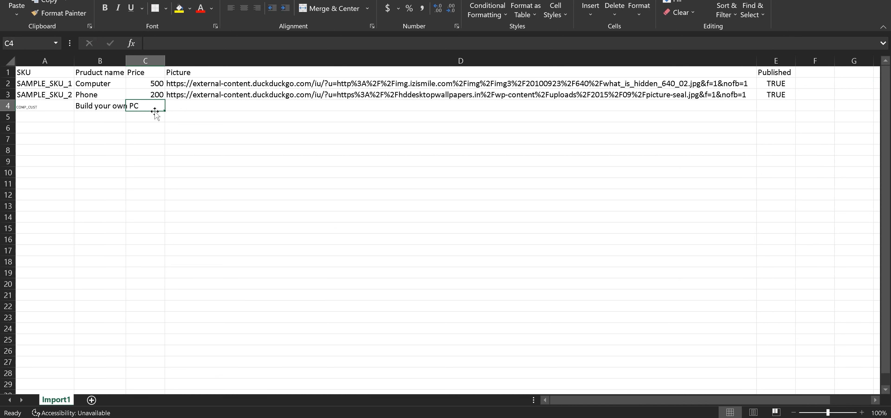
{"action": "type", "text": "1500"}
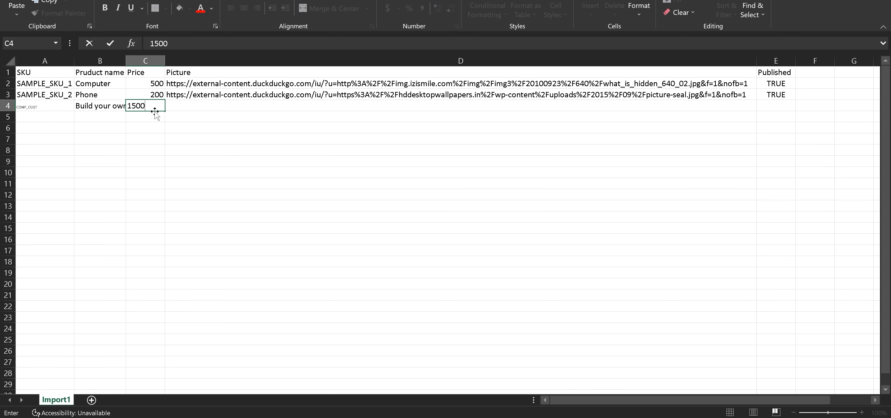
{"action": "key", "text": "Tab"}
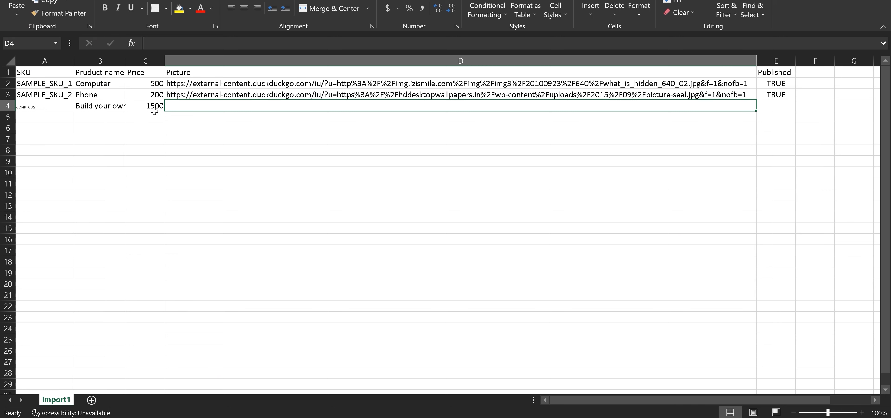
Leave the picture empty and set Published to TRUE for the COMP_CUST row
{"action": "key", "text": "alt+Tab"}
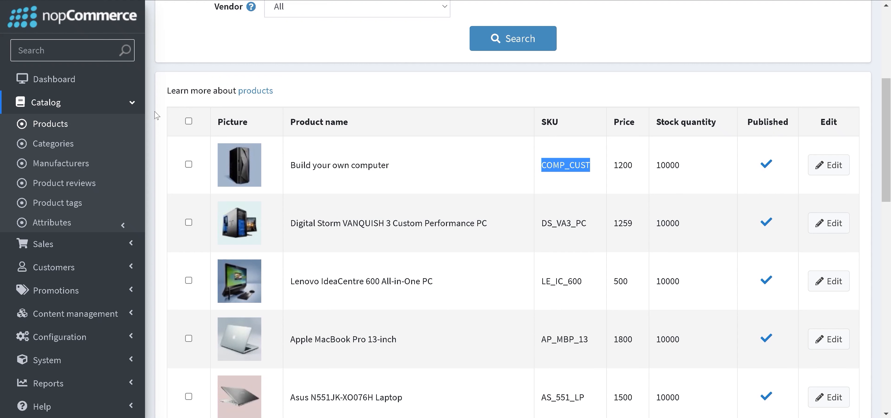
{"action": "key", "text": "alt+Tab"}
{"action": "key", "text": "Tab"}
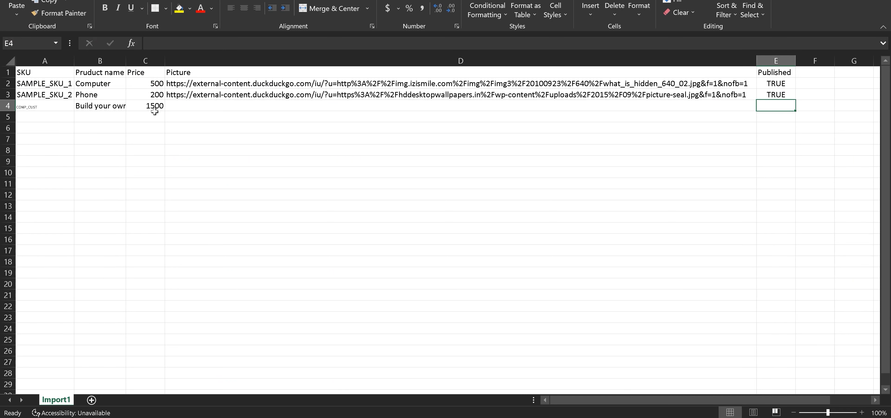
{"action": "type", "text": "TRUE"}
{"action": "key", "text": "Return"}
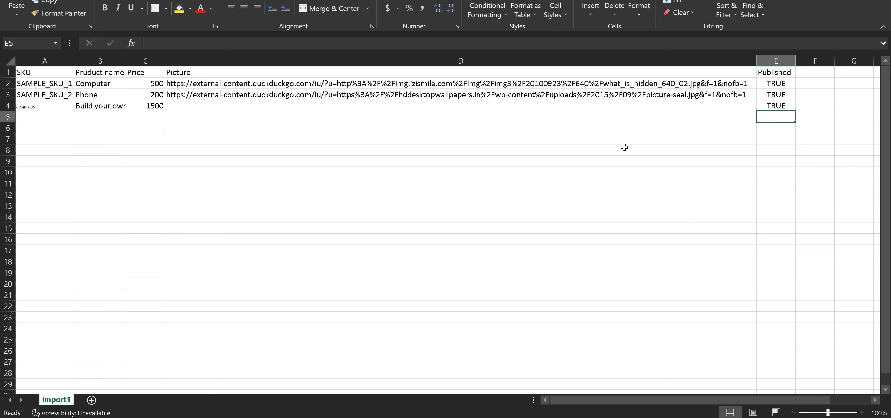
Change the Published value of the Phone row to FALSE
{"action": "left_click", "coordinate": [788, 95]}
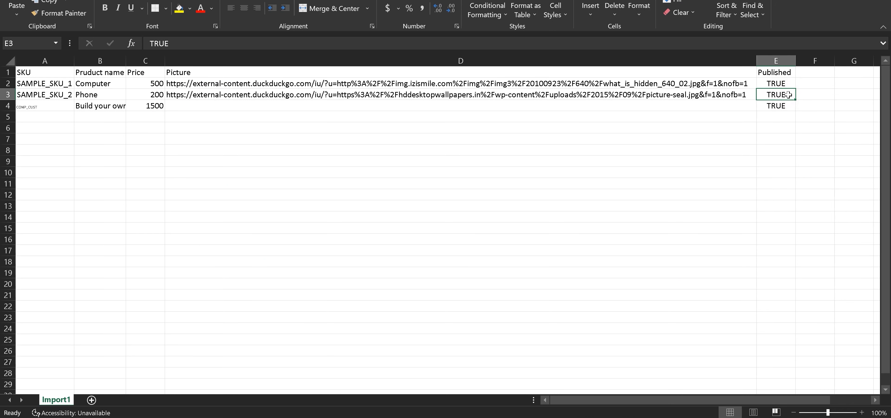
{"action": "type", "text": "D"}
{"action": "type", "text": "ALSE"}
{"action": "key", "text": "Return"}
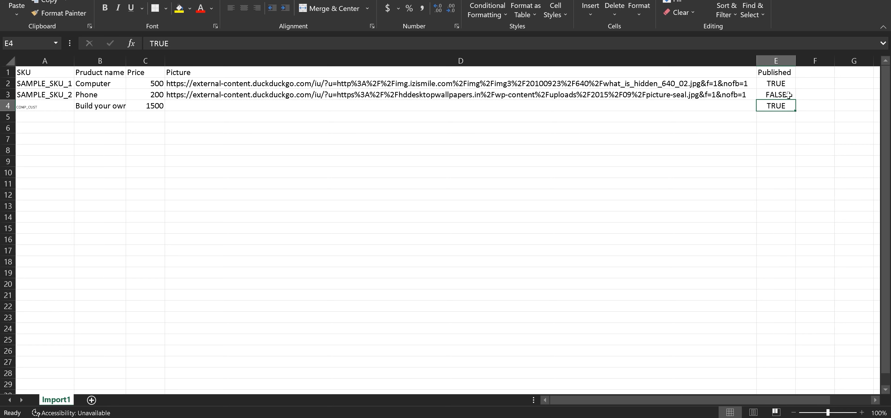
Switch to nopCommerce and open the Import Product 1 template in Import manager for editing
{"action": "left_click", "coordinate": [64, 341]}
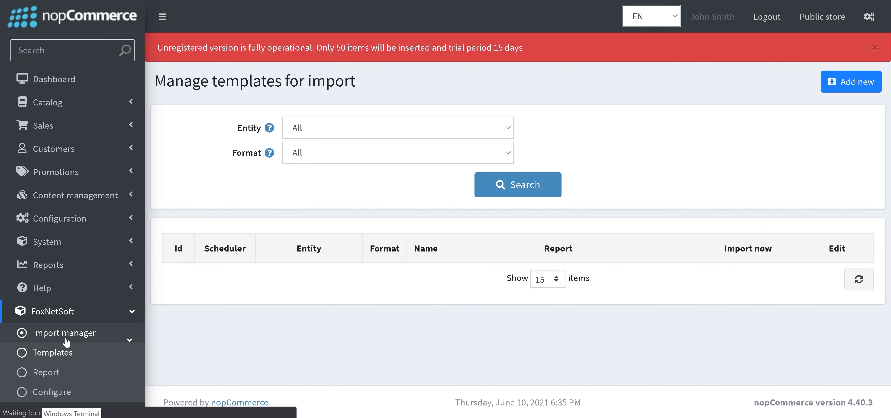
{"action": "scroll", "coordinate": [258, 235], "scroll_direction": "down", "scroll_amount": 5}
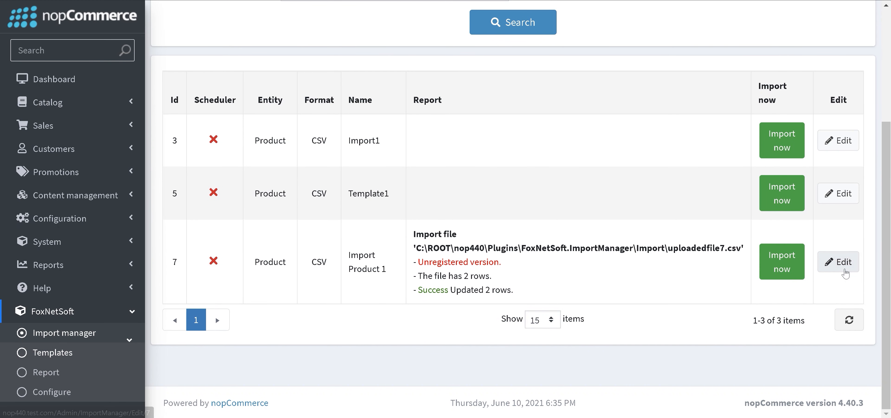
{"action": "scroll", "coordinate": [400, 192], "scroll_direction": "down", "scroll_amount": 10}
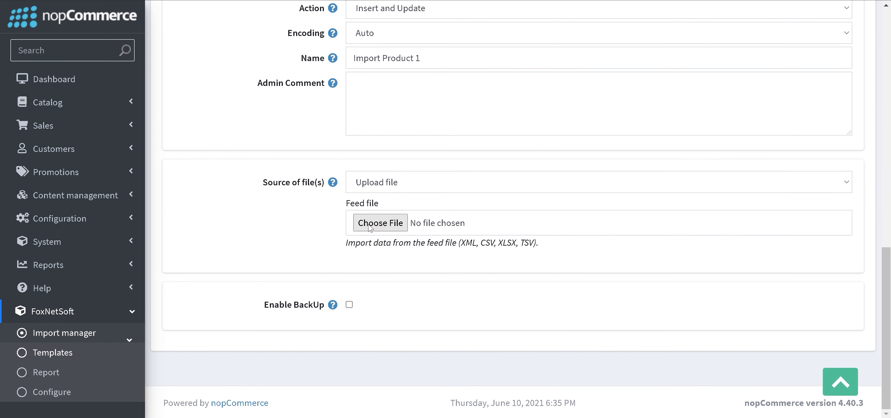
Choose Import1.csv as the feed file of the Import Product 1 template and run the import
{"action": "left_click", "coordinate": [368, 225]}
{"action": "scroll", "coordinate": [218, 61], "scroll_direction": "down", "scroll_amount": 2}
{"action": "left_click", "coordinate": [217, 62]}
{"action": "left_click", "coordinate": [218, 62]}
{"action": "scroll", "coordinate": [544, 192], "scroll_direction": "up", "scroll_amount": 10}
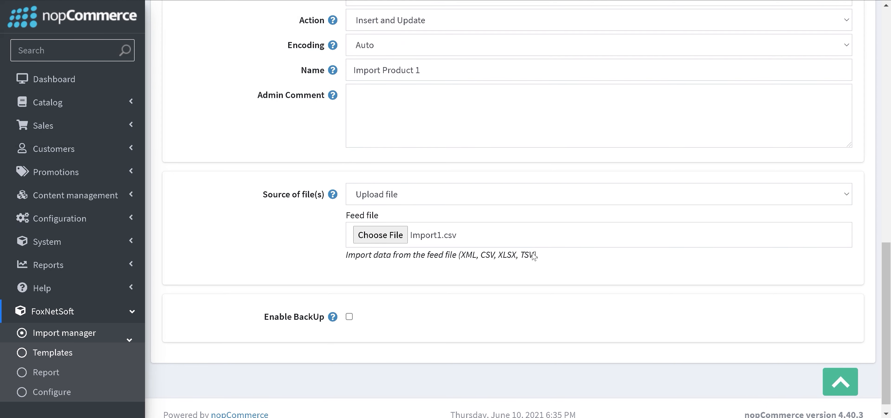
{"action": "scroll", "coordinate": [543, 192], "scroll_direction": "up", "scroll_amount": 5}
{"action": "left_click", "coordinate": [492, 108]}
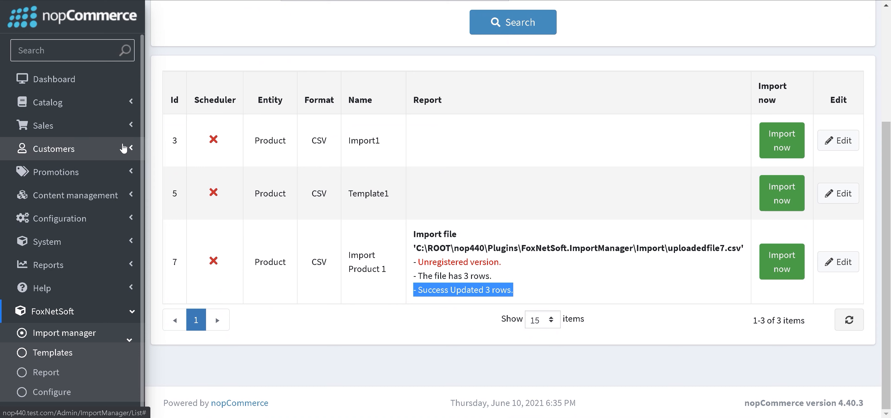
Open the catalog's product list and check the name, picture, SKU and price of Build your own PC
{"action": "left_click", "coordinate": [129, 125]}
{"action": "left_click", "coordinate": [128, 103]}
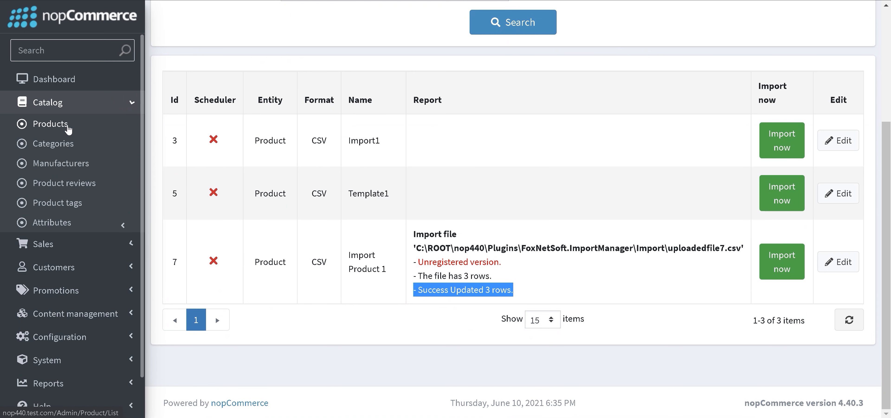
{"action": "left_click", "coordinate": [68, 125]}
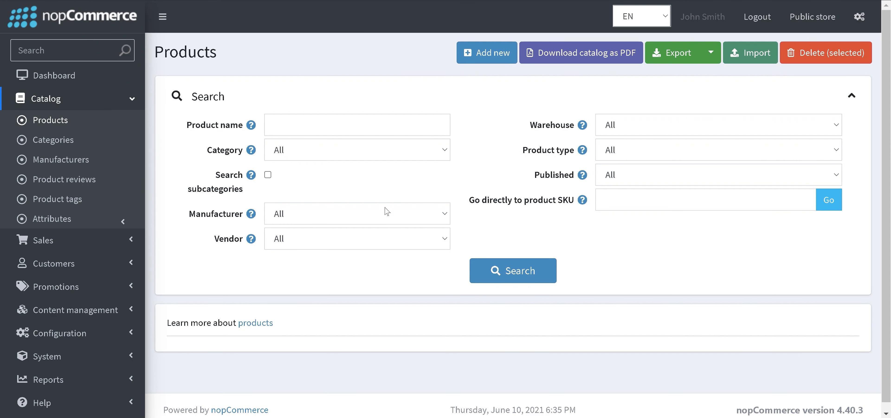
{"action": "scroll", "coordinate": [373, 216], "scroll_direction": "down", "scroll_amount": 6}
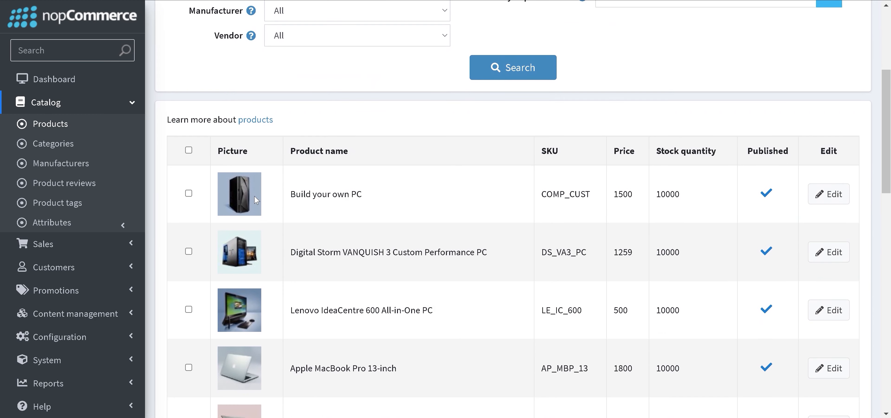
{"action": "scroll", "coordinate": [256, 199], "scroll_direction": "down", "scroll_amount": 1}
{"action": "left_click_drag", "start_coordinate": [285, 160], "coordinate": [369, 160]}
{"action": "left_click", "coordinate": [275, 173]}
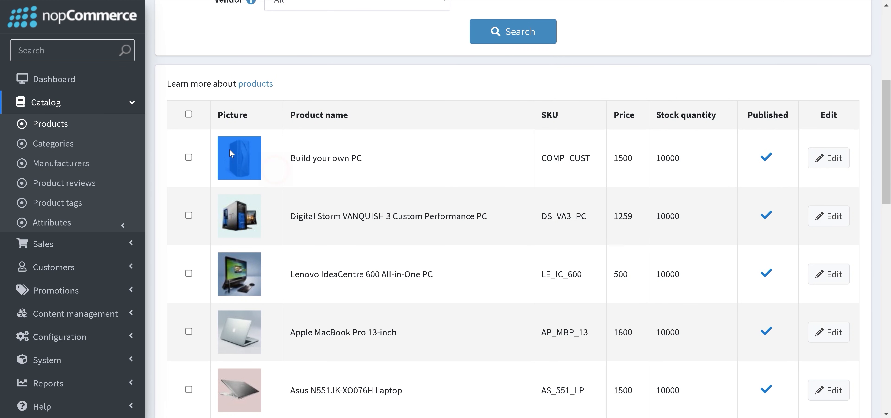
{"action": "left_click_drag", "start_coordinate": [612, 159], "coordinate": [542, 158]}
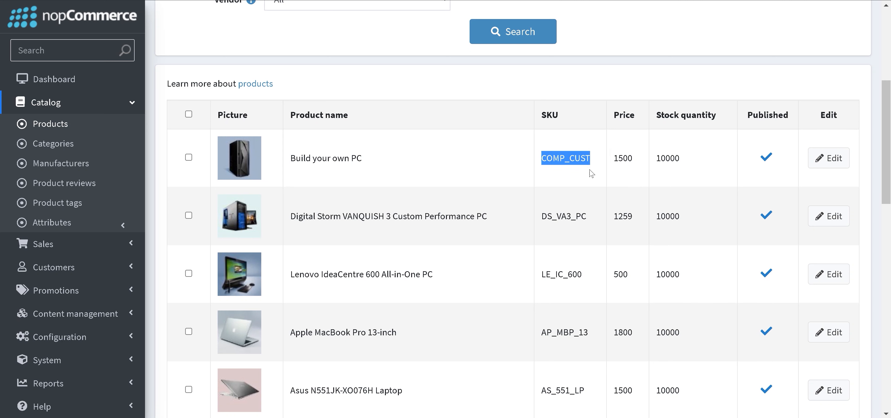
Go to page 4 of the product list and check the published status of the Phone product
{"action": "scroll", "coordinate": [690, 214], "scroll_direction": "down", "scroll_amount": 10}
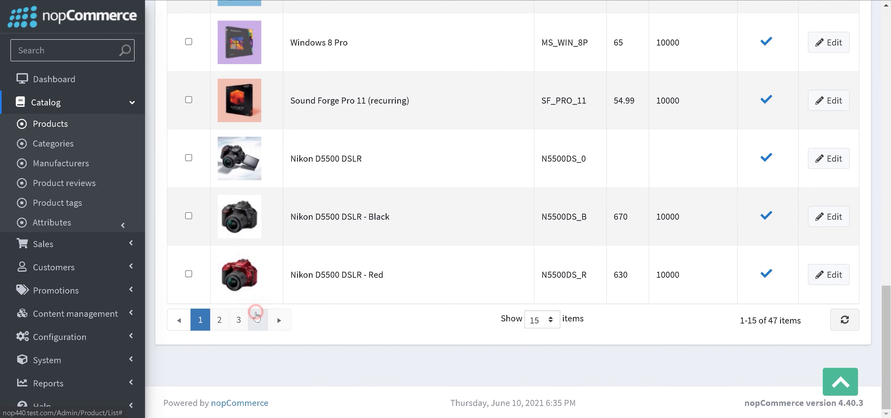
{"action": "left_click", "coordinate": [257, 319]}
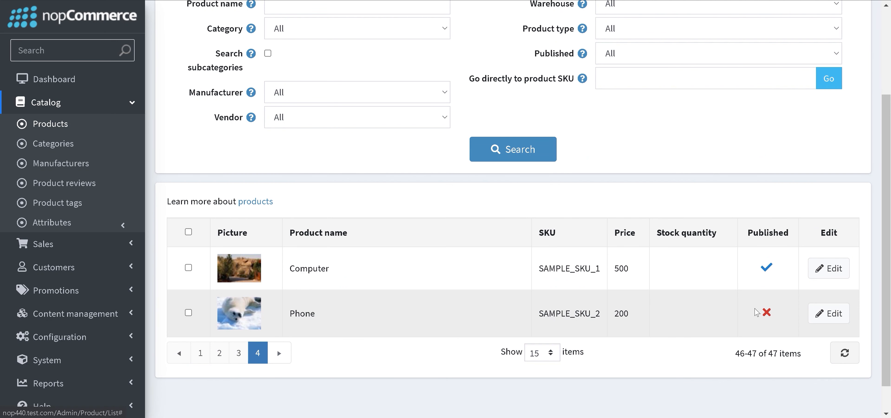
{"action": "left_click_drag", "start_coordinate": [718, 312], "coordinate": [491, 327]}
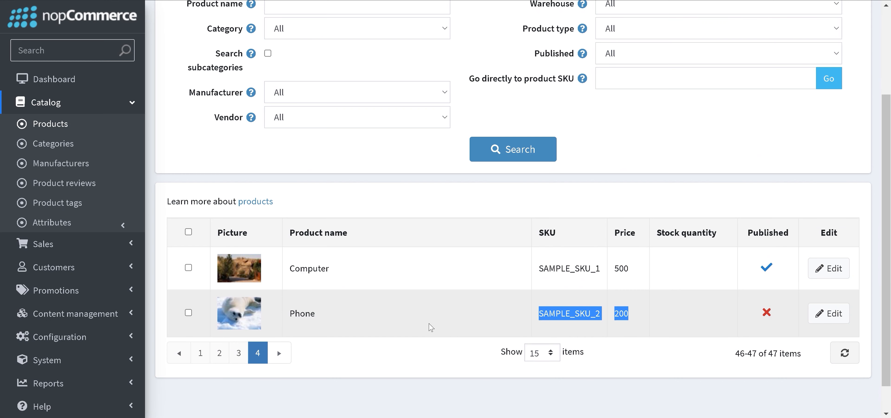
Switch to Excel and copy the Phone row's picture URL into the Picture cell of the COMP_CUST row
{"action": "key", "text": "alt+Tab"}
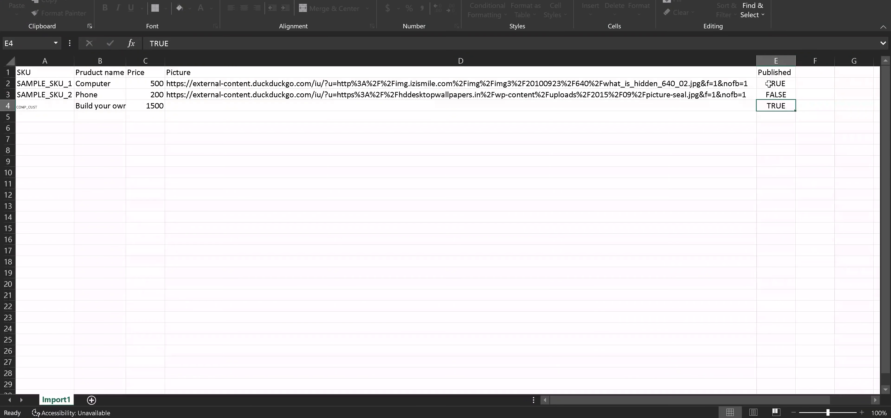
{"action": "left_click", "coordinate": [772, 85]}
{"action": "left_click", "coordinate": [773, 94]}
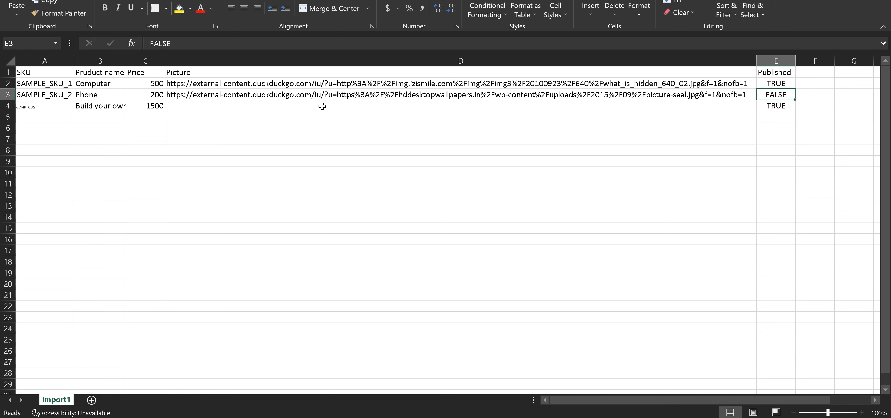
{"action": "left_click", "coordinate": [204, 97]}
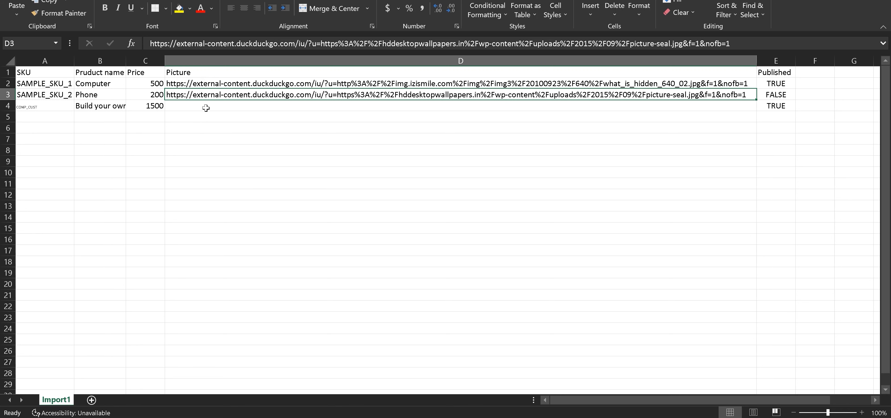
{"action": "key", "text": "ctrl+c"}
{"action": "left_click", "coordinate": [213, 109]}
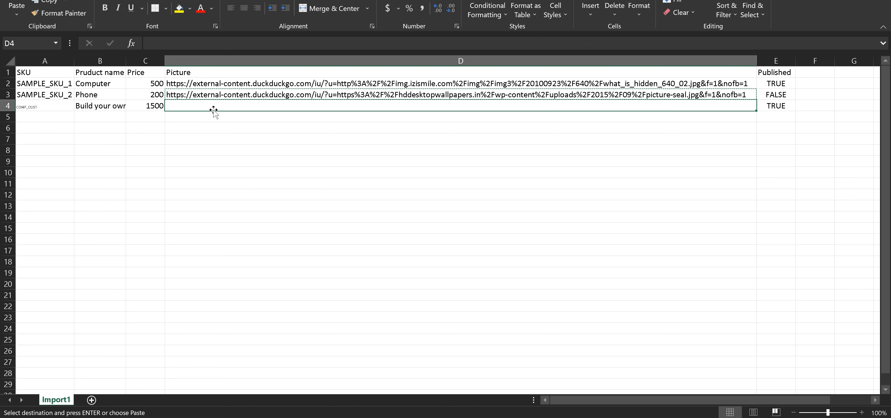
{"action": "key", "text": "ctrl+v"}
Replace the Computer row's picture URL with the copied Phone picture URL
{"action": "key", "text": "Up"}
{"action": "key", "text": "Up"}
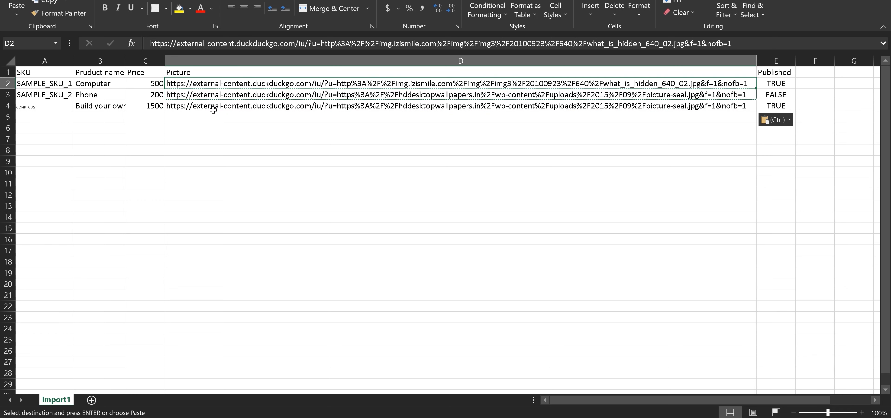
{"action": "key", "text": "ctrl+v"}
{"action": "left_click", "coordinate": [628, 135]}
{"action": "left_click", "coordinate": [642, 160]}
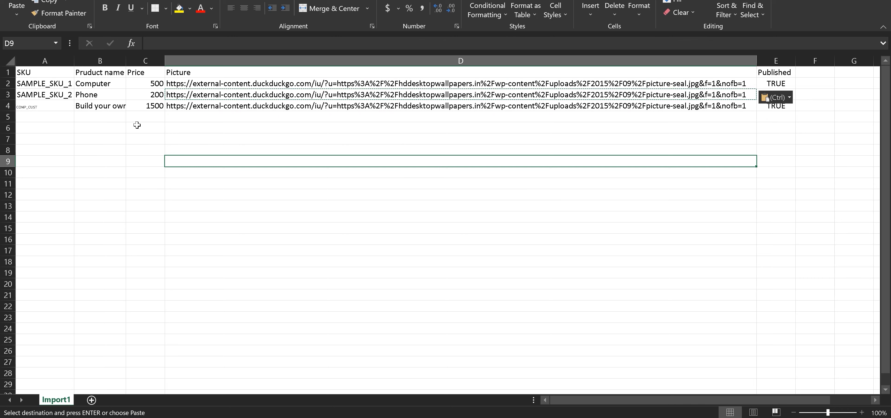
{"action": "left_click", "coordinate": [107, 117]}
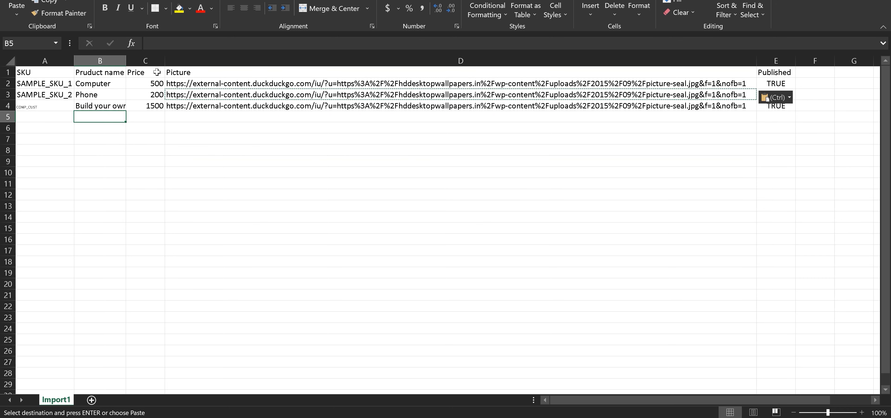
{"action": "key", "text": "Escape"}
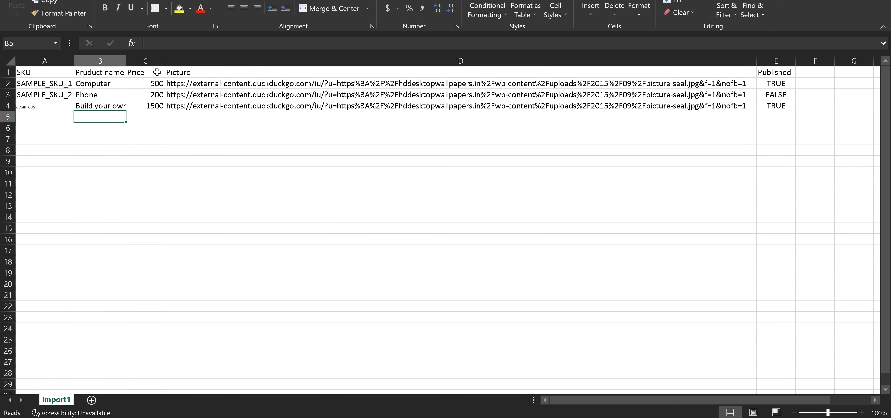
Switch back to nopCommerce and reopen the Import Product 1 template for editing
{"action": "key", "text": "alt+Tab"}
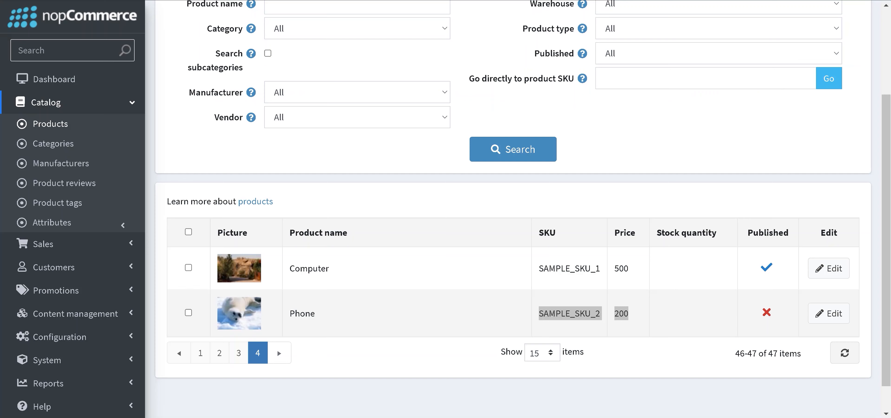
{"action": "scroll", "coordinate": [117, 324], "scroll_direction": "down", "scroll_amount": 2}
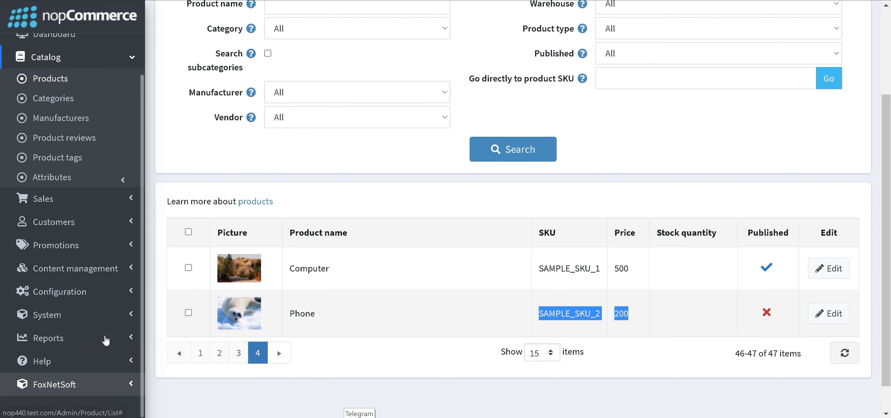
{"action": "key", "text": "ctrl+shift+Tab"}
{"action": "left_click", "coordinate": [838, 262]}
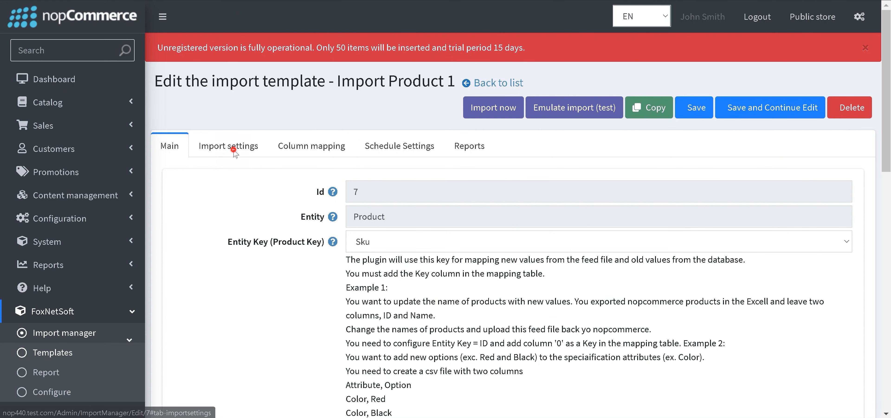
Enable Remove old pictures in the template's import settings and save the template, keeping it open
{"action": "left_click", "coordinate": [233, 149]}
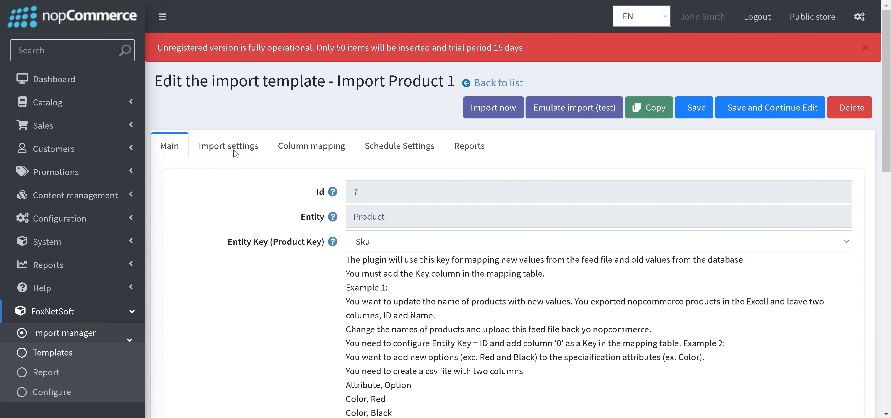
{"action": "scroll", "coordinate": [277, 187], "scroll_direction": "down", "scroll_amount": 5}
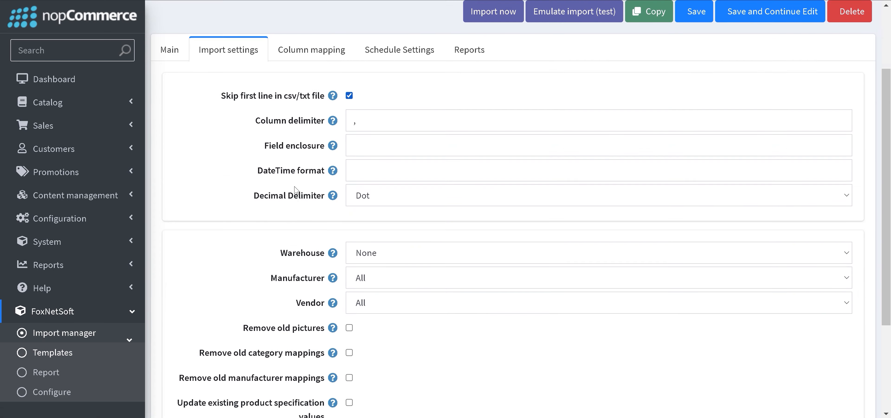
{"action": "scroll", "coordinate": [295, 188], "scroll_direction": "down", "scroll_amount": 1}
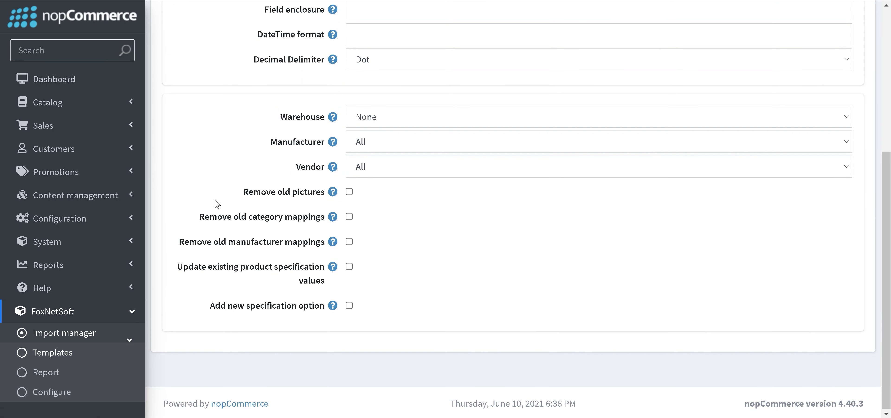
{"action": "left_click", "coordinate": [349, 192]}
{"action": "scroll", "coordinate": [348, 236], "scroll_direction": "up", "scroll_amount": 6}
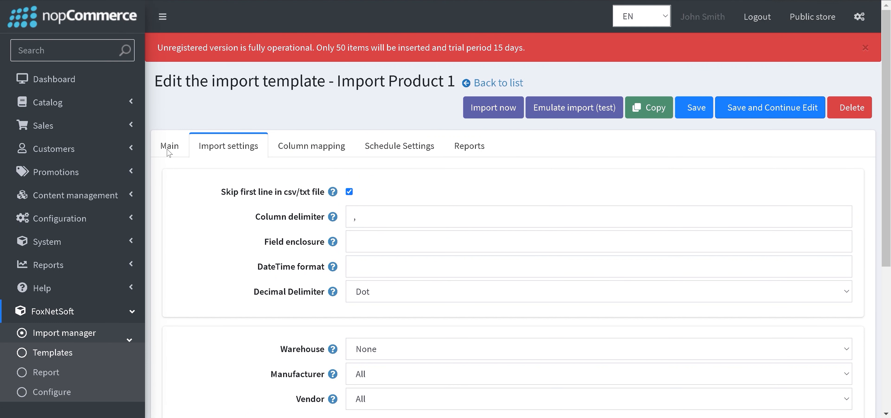
Select the updated Import1.csv as the template's feed file and start the import
{"action": "left_click", "coordinate": [168, 174]}
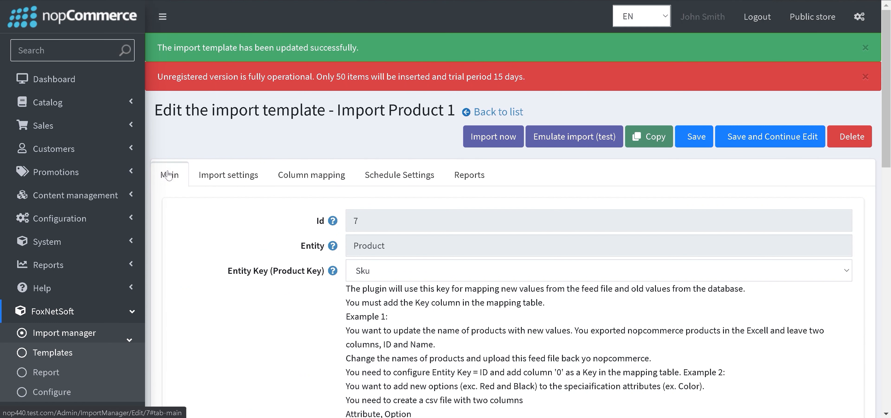
{"action": "scroll", "coordinate": [422, 279], "scroll_direction": "down", "scroll_amount": 2}
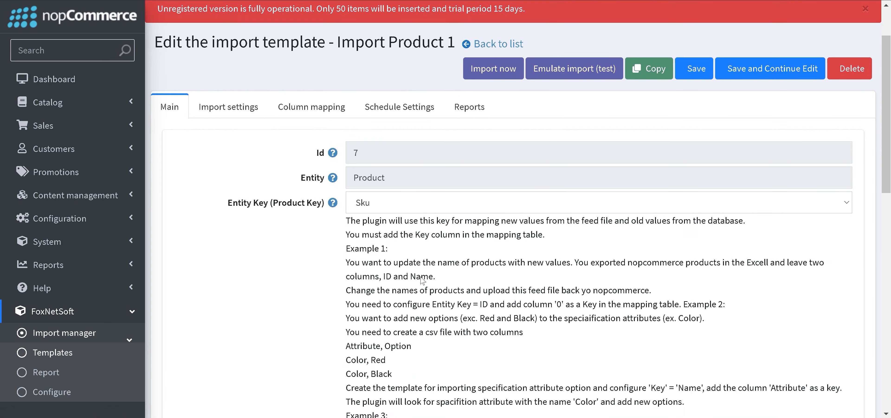
{"action": "scroll", "coordinate": [422, 279], "scroll_direction": "down", "scroll_amount": 10}
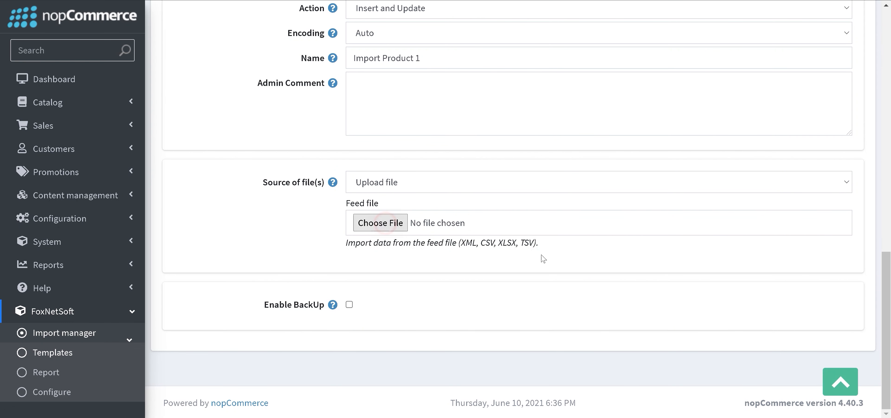
{"action": "scroll", "coordinate": [285, 54], "scroll_direction": "down", "scroll_amount": 5}
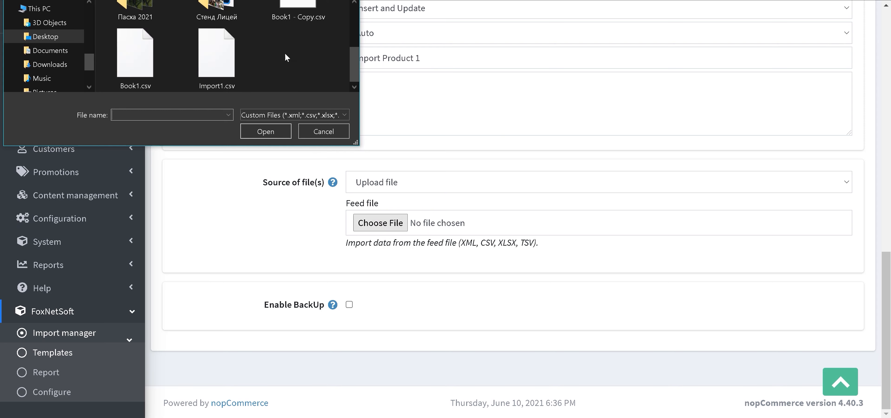
{"action": "left_click", "coordinate": [212, 55]}
{"action": "left_click", "coordinate": [266, 131]}
{"action": "scroll", "coordinate": [729, 203], "scroll_direction": "up", "scroll_amount": 1}
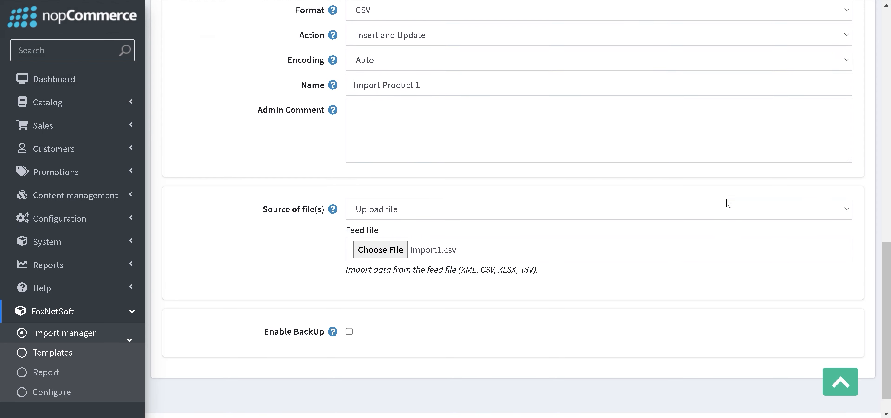
{"action": "scroll", "coordinate": [728, 203], "scroll_direction": "up", "scroll_amount": 10}
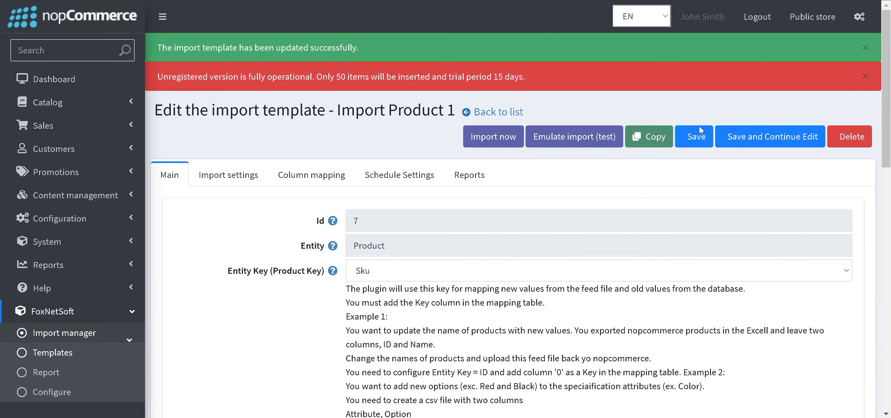
{"action": "left_click", "coordinate": [500, 137]}
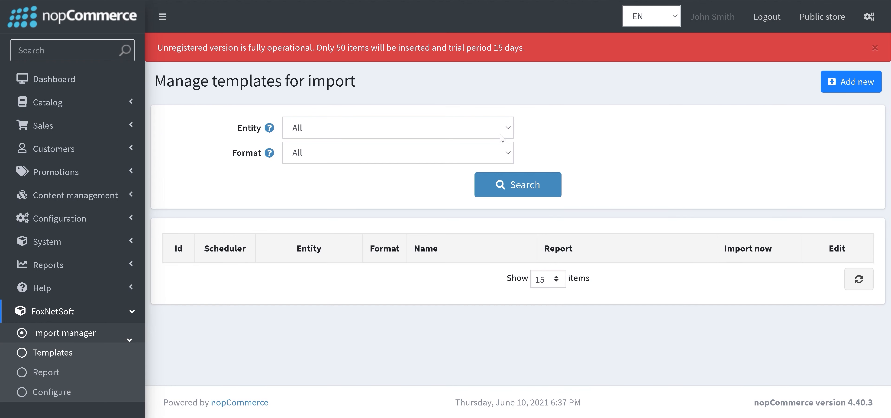
Check the import template's report, and examine the Computer and Phone pictures on page 4 of the product list
{"action": "scroll", "coordinate": [500, 138], "scroll_direction": "down", "scroll_amount": 5}
{"action": "left_click_drag", "start_coordinate": [410, 292], "coordinate": [534, 293]}
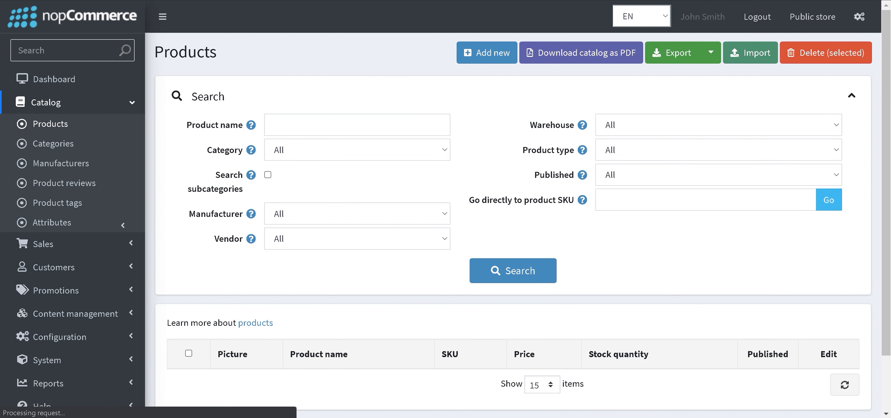
{"action": "scroll", "coordinate": [199, 133], "scroll_direction": "down", "scroll_amount": 3}
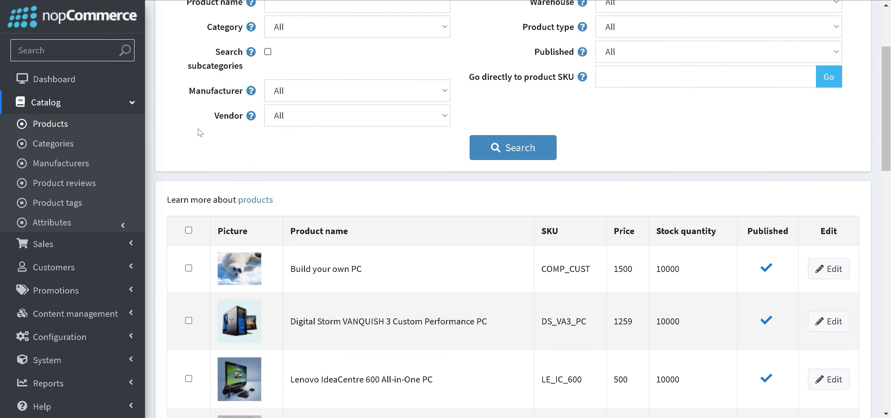
{"action": "scroll", "coordinate": [200, 133], "scroll_direction": "down", "scroll_amount": 4}
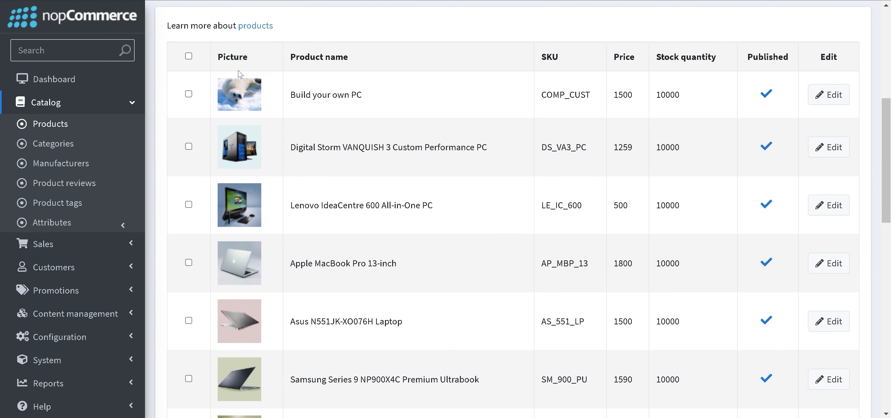
{"action": "double_click", "coordinate": [292, 93]}
{"action": "left_click_drag", "start_coordinate": [390, 94], "coordinate": [286, 98]}
{"action": "left_click", "coordinate": [271, 107]}
{"action": "scroll", "coordinate": [381, 195], "scroll_direction": "down", "scroll_amount": 15}
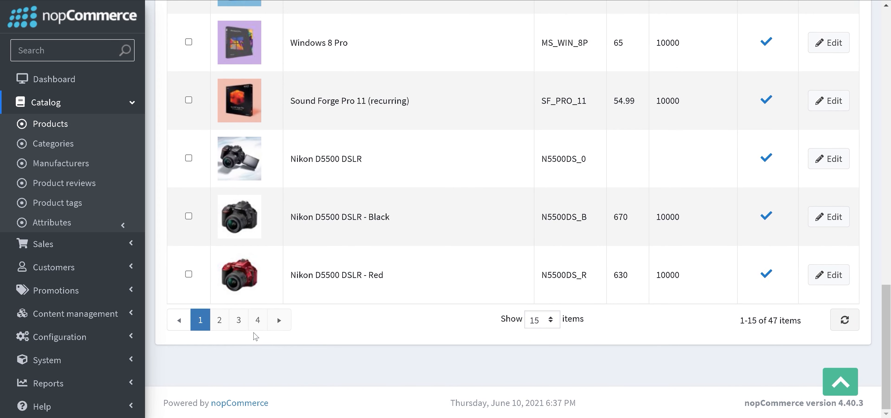
{"action": "left_click", "coordinate": [257, 320]}
{"action": "left_click_drag", "start_coordinate": [221, 264], "coordinate": [289, 339]}
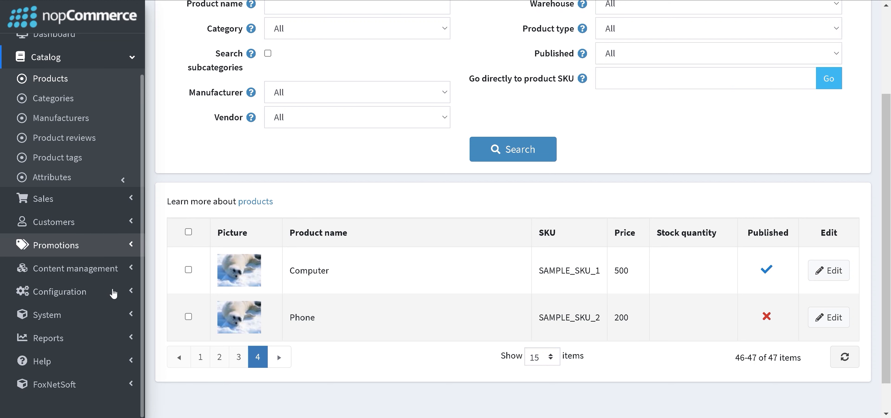
Open the store's language list and examine the details of the Russian language
{"action": "left_click", "coordinate": [114, 292]}
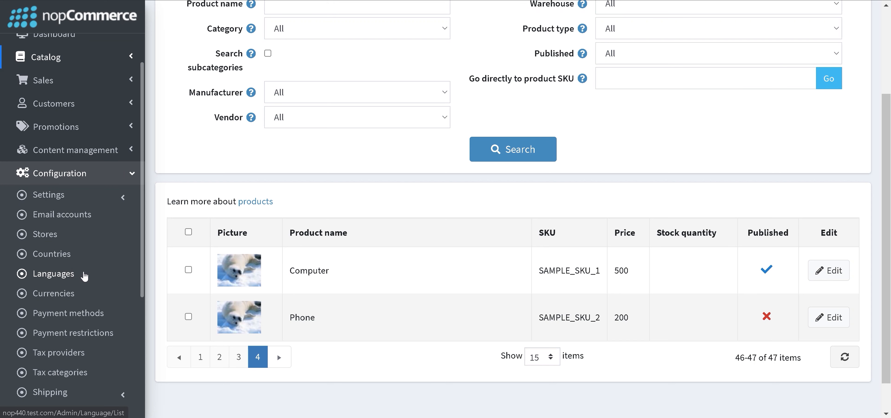
{"action": "left_click", "coordinate": [84, 276]}
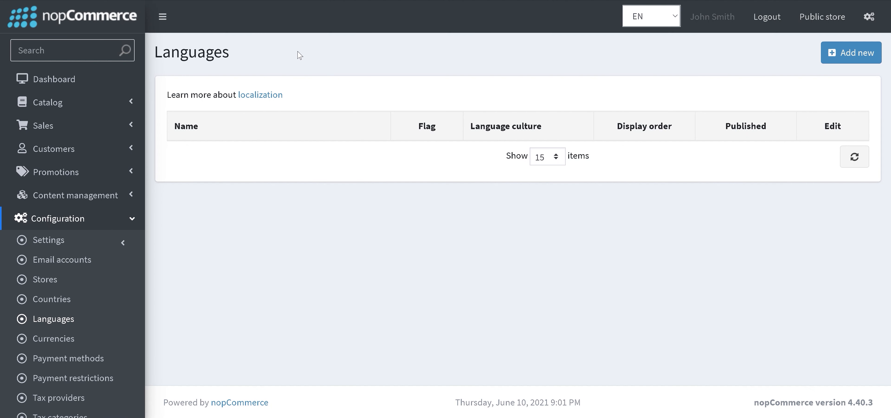
{"action": "left_click_drag", "start_coordinate": [173, 181], "coordinate": [234, 185]}
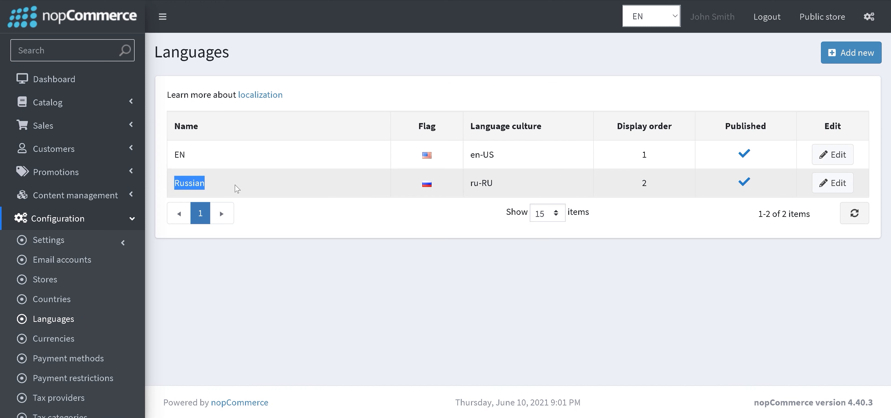
{"action": "left_click", "coordinate": [835, 189]}
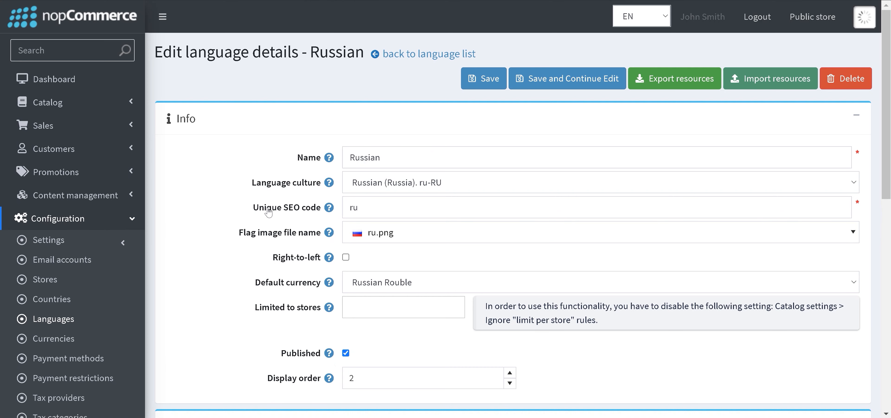
{"action": "scroll", "coordinate": [269, 211], "scroll_direction": "down", "scroll_amount": 2}
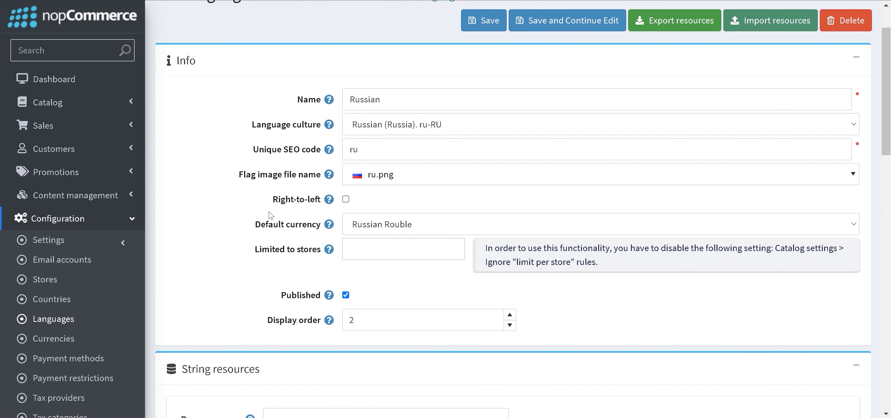
{"action": "scroll", "coordinate": [269, 214], "scroll_direction": "up", "scroll_amount": 2}
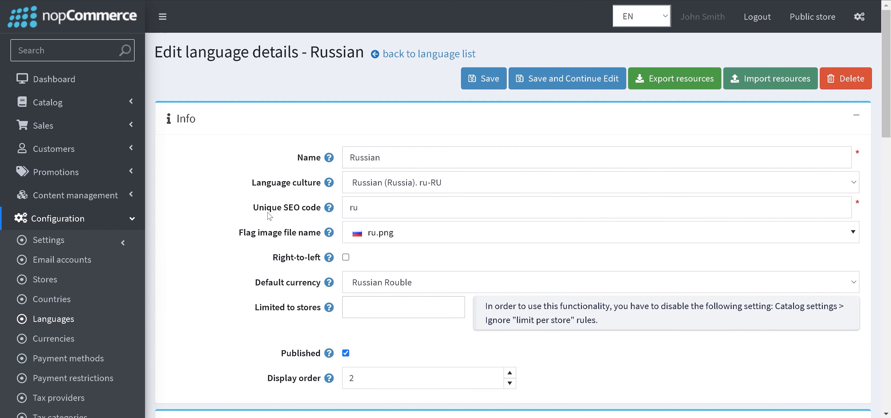
{"action": "scroll", "coordinate": [269, 215], "scroll_direction": "down", "scroll_amount": 2}
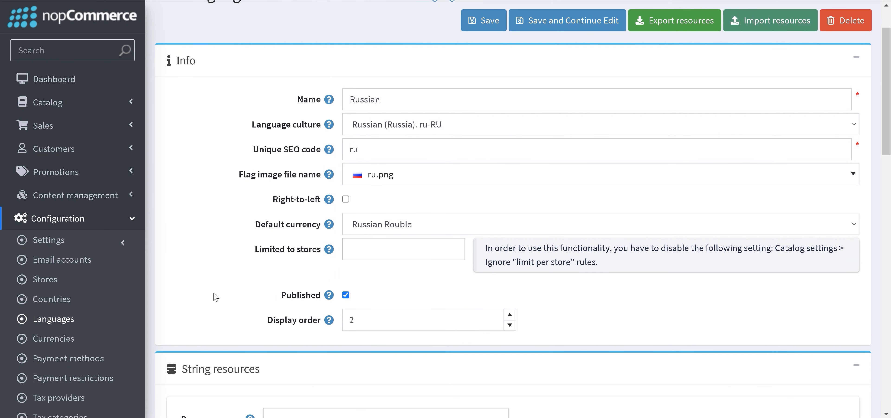
{"action": "scroll", "coordinate": [198, 305], "scroll_direction": "up", "scroll_amount": 2}
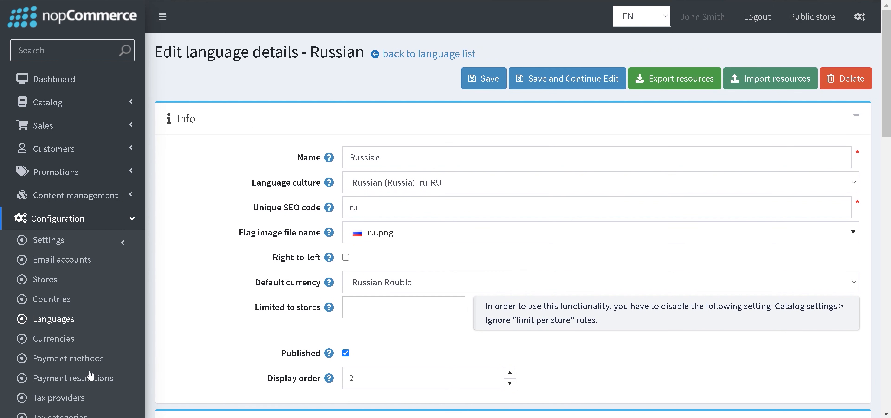
Go to the FoxNetSoft Import manager templates and start a new import template
{"action": "scroll", "coordinate": [95, 376], "scroll_direction": "down", "scroll_amount": 8}
{"action": "left_click", "coordinate": [80, 383]}
{"action": "scroll", "coordinate": [80, 362], "scroll_direction": "down", "scroll_amount": 2}
{"action": "left_click", "coordinate": [99, 338]}
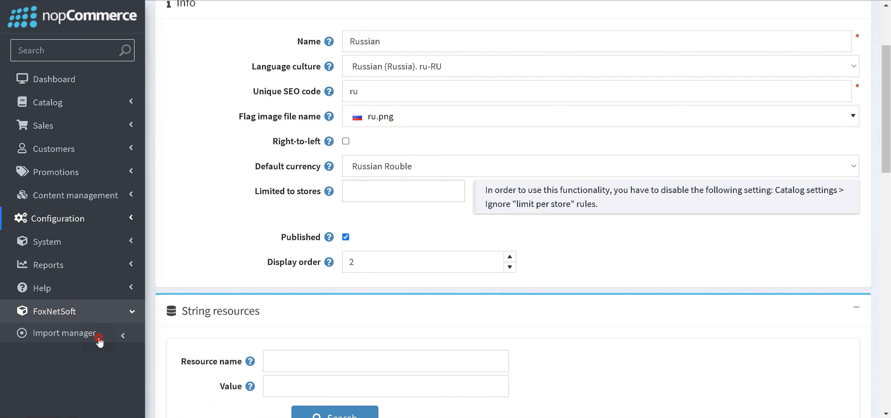
{"action": "left_click", "coordinate": [92, 352]}
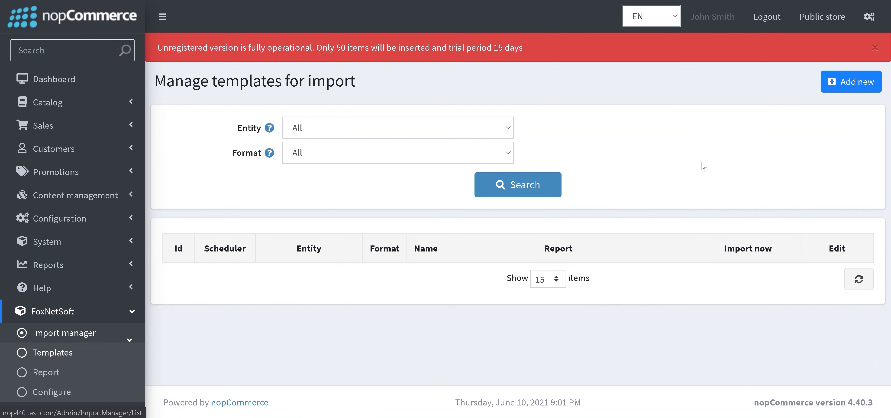
{"action": "left_click", "coordinate": [854, 85]}
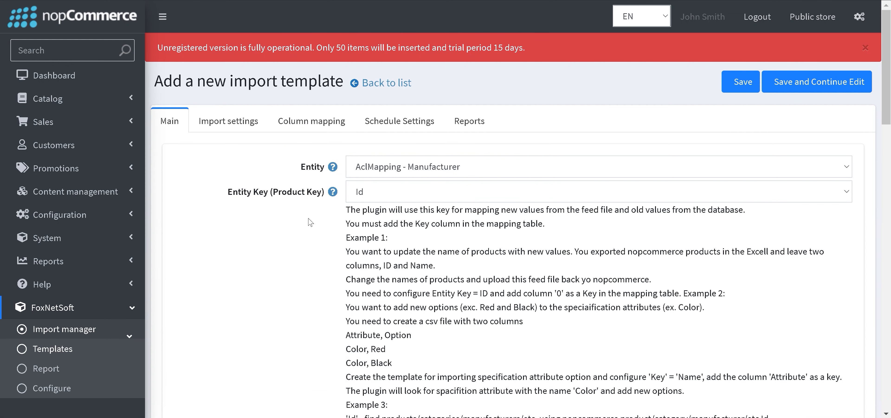
Set the new template's entity to Localized values - Product and its entity key to Sku
{"action": "left_click", "coordinate": [455, 168]}
{"action": "left_click", "coordinate": [303, 234]}
{"action": "scroll", "coordinate": [377, 219], "scroll_direction": "down", "scroll_amount": 1}
{"action": "left_click", "coordinate": [467, 109]}
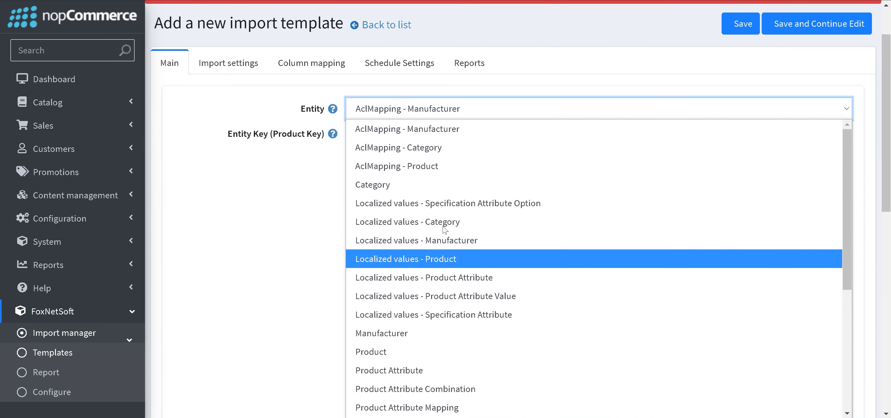
{"action": "left_click", "coordinate": [484, 261]}
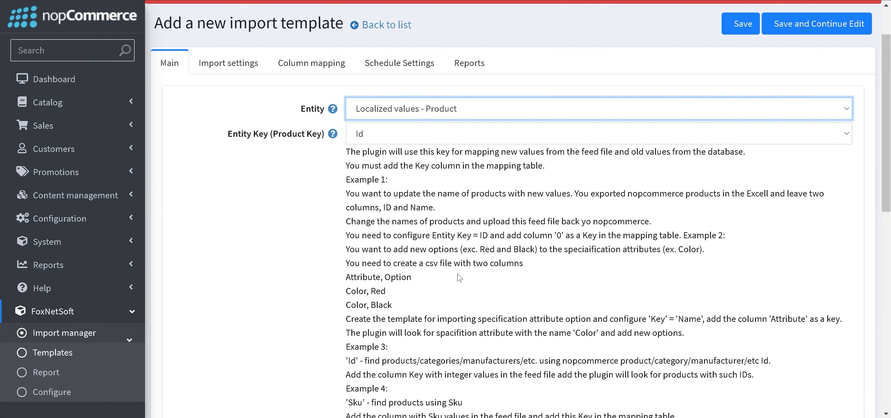
{"action": "left_click", "coordinate": [384, 136]}
{"action": "left_click", "coordinate": [384, 172]}
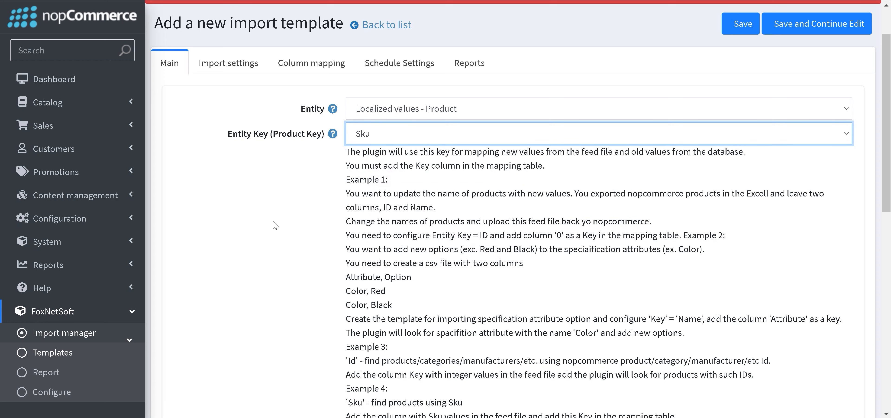
Name the template Localizing Product, keeping the CSV format and the Insert and Update action
{"action": "scroll", "coordinate": [278, 221], "scroll_direction": "down", "scroll_amount": 10}
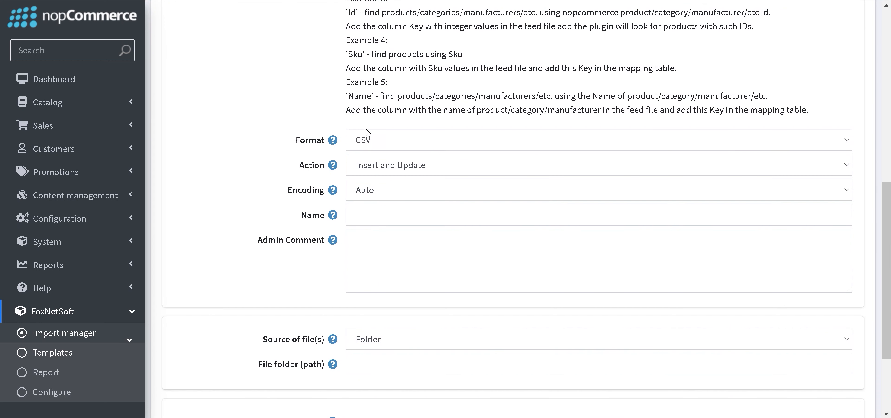
{"action": "scroll", "coordinate": [201, 205], "scroll_direction": "down", "scroll_amount": 2}
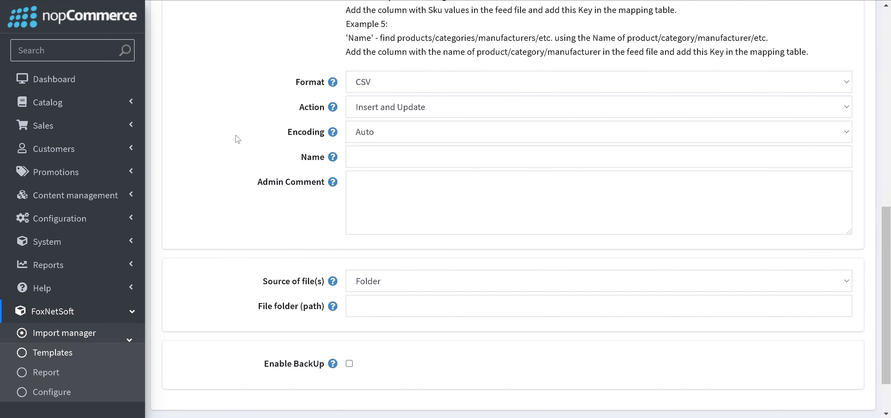
{"action": "left_click", "coordinate": [376, 161]}
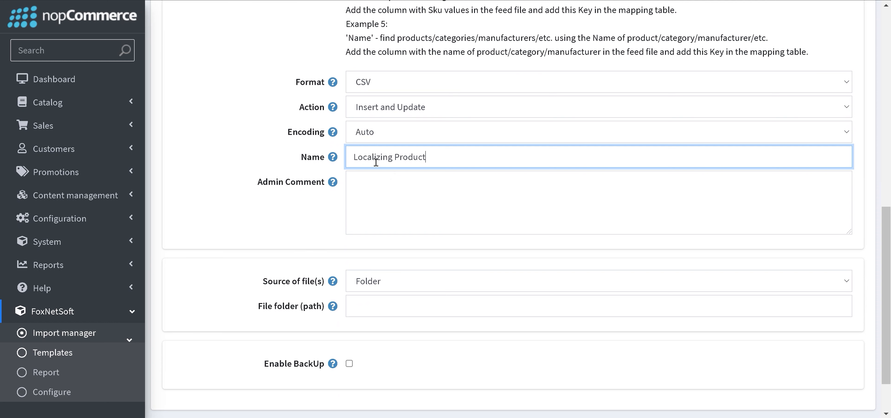
Keep Folder as the file source, enter the feed's folder path, and save the template while keeping it open
{"action": "scroll", "coordinate": [383, 275], "scroll_direction": "down", "scroll_amount": 2}
{"action": "left_click", "coordinate": [404, 227]}
{"action": "left_click", "coordinate": [404, 227]}
{"action": "left_click_drag", "start_coordinate": [234, 219], "coordinate": [327, 224]}
{"action": "left_click", "coordinate": [370, 251]}
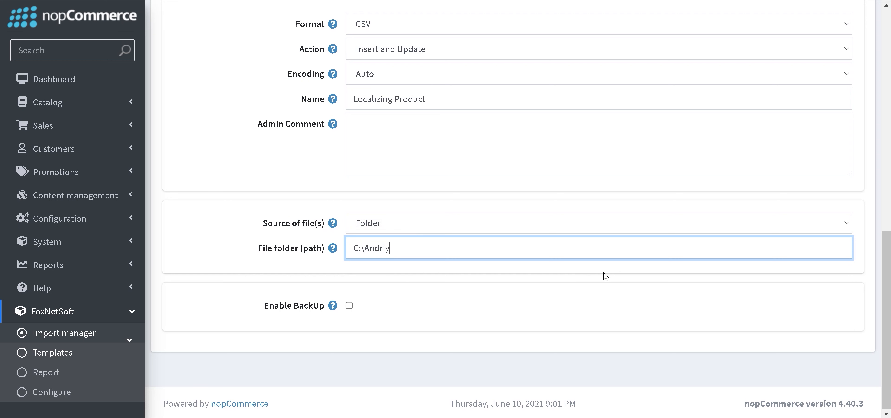
{"action": "type", "text": "C:\\Andriy\\Import1.csv"}
{"action": "scroll", "coordinate": [605, 276], "scroll_direction": "up", "scroll_amount": 15}
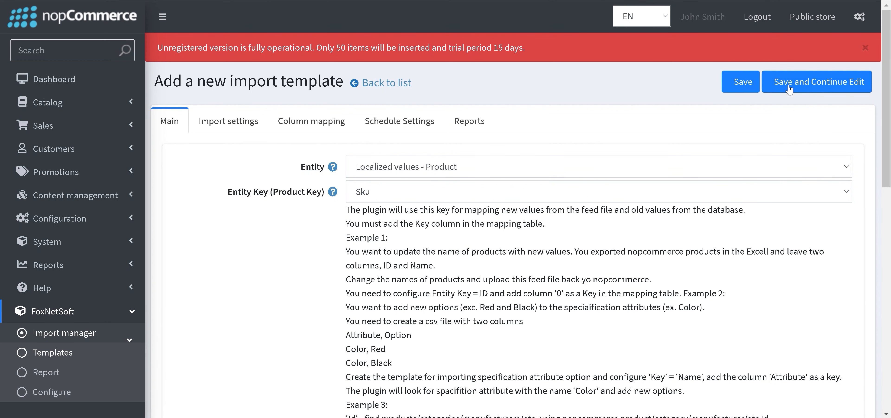
{"action": "left_click", "coordinate": [788, 89]}
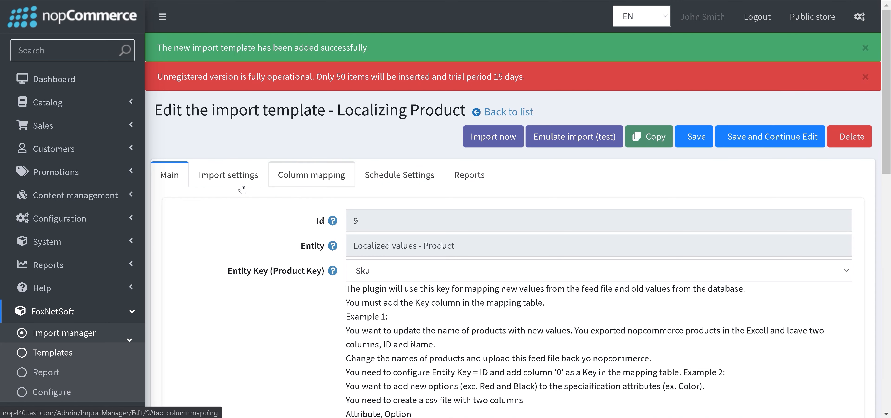
Add a column mapping record from source column 0 to Key (Product Key)
{"action": "left_click", "coordinate": [312, 175]}
{"action": "scroll", "coordinate": [343, 337], "scroll_direction": "down", "scroll_amount": 4}
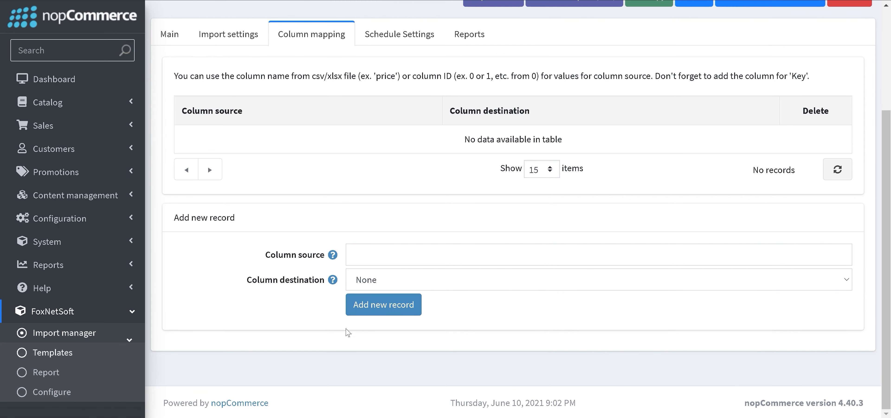
{"action": "left_click", "coordinate": [372, 256]}
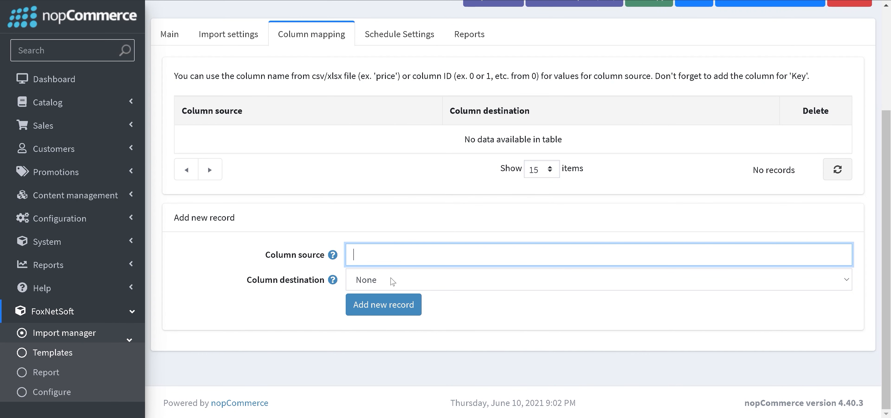
{"action": "left_click", "coordinate": [526, 283]}
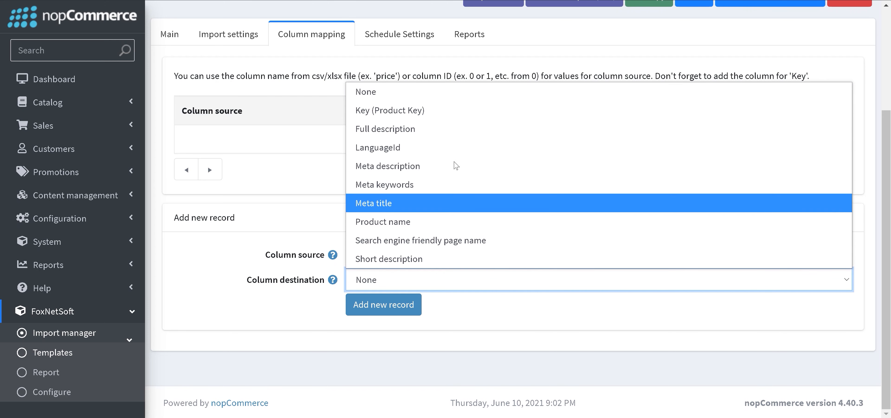
{"action": "left_click", "coordinate": [460, 92]}
{"action": "key", "text": "Down"}
{"action": "left_click", "coordinate": [366, 316]}
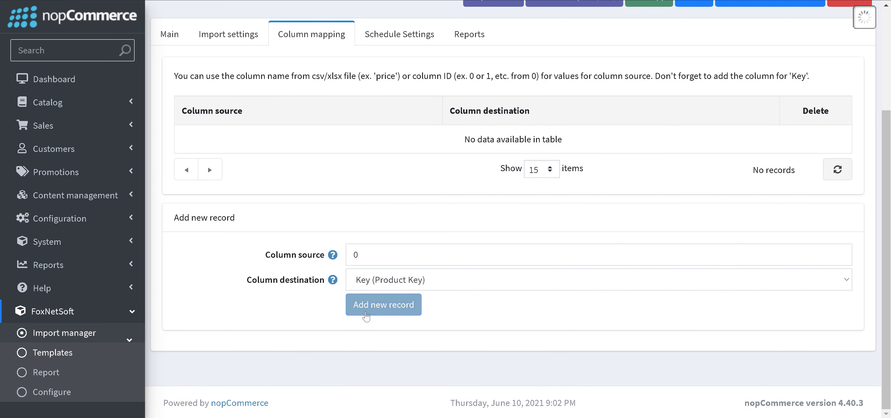
Add a column mapping record from source column 1 to LanguageId
{"action": "left_click", "coordinate": [398, 279]}
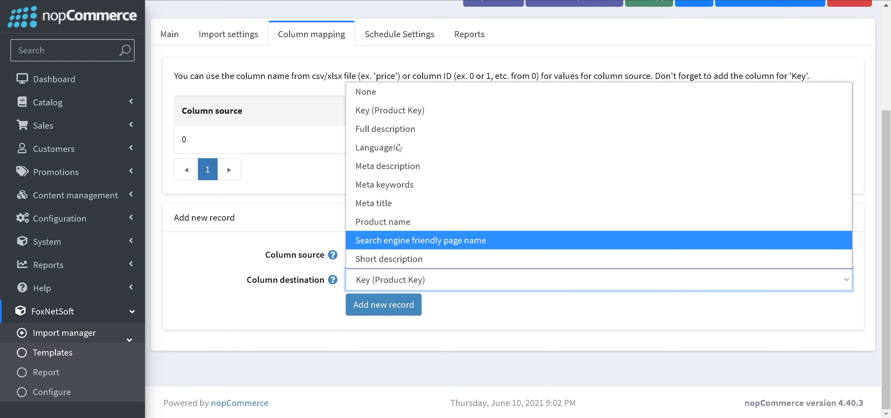
{"action": "left_click", "coordinate": [432, 148]}
{"action": "left_click", "coordinate": [385, 248]}
{"action": "type", "text": "2"}
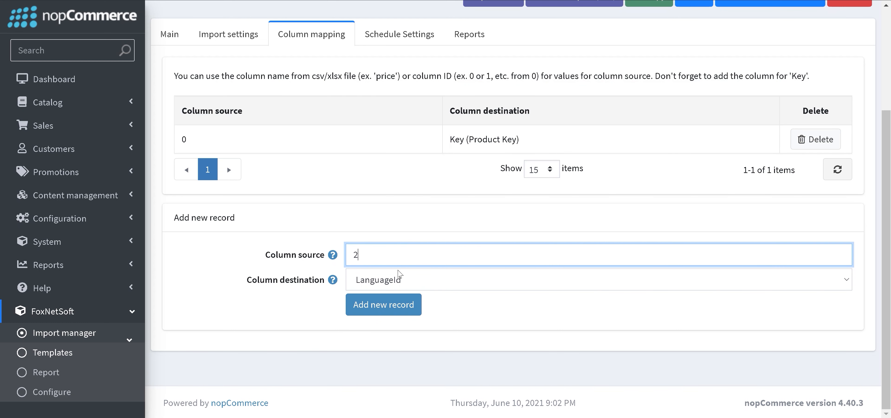
{"action": "left_click", "coordinate": [407, 306]}
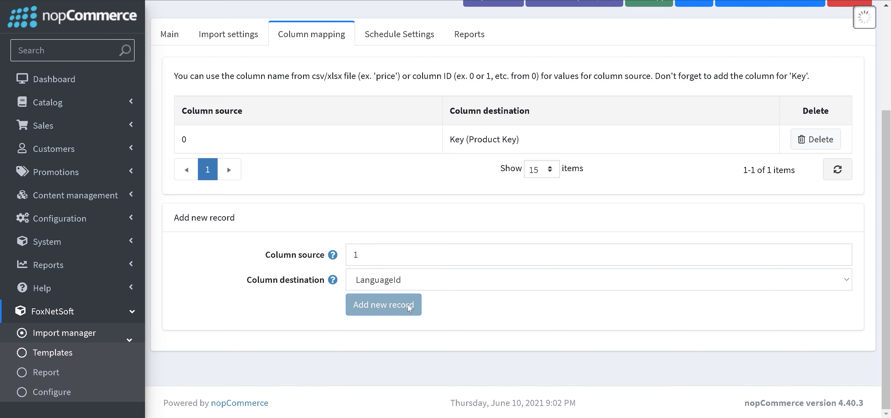
Add a column mapping record from source column 2 to Product name
{"action": "left_click", "coordinate": [400, 308]}
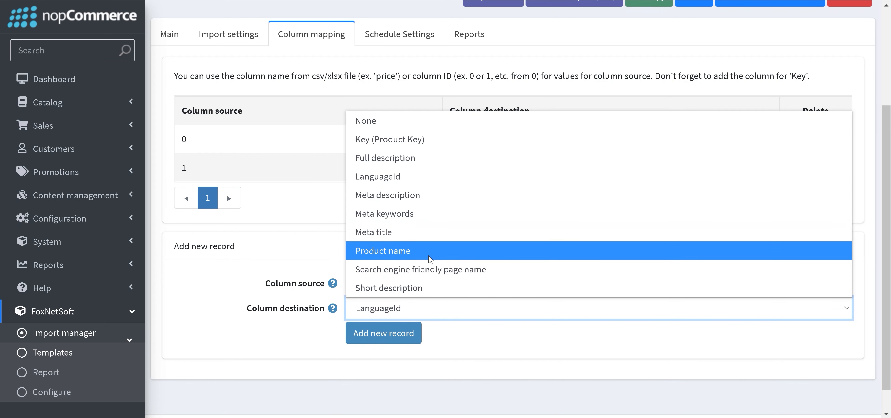
{"action": "left_click", "coordinate": [415, 251]}
{"action": "left_click", "coordinate": [389, 283]}
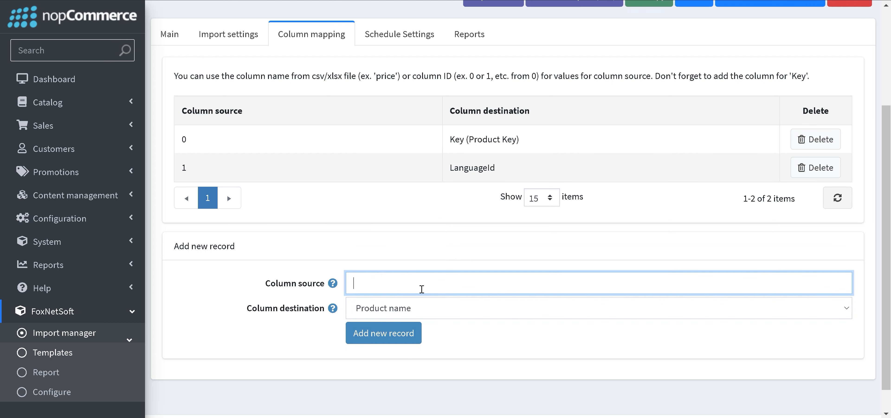
{"action": "type", "text": "3"}
{"action": "type", "text": "2"}
{"action": "left_click", "coordinate": [396, 340]}
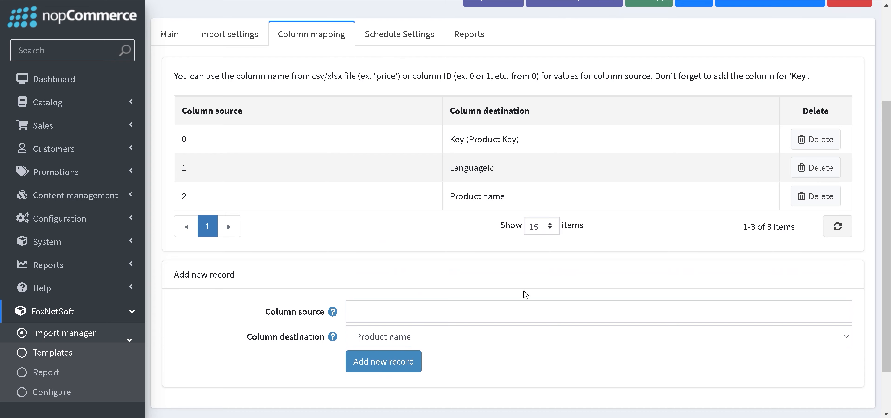
Switch to the Import1 sheet in Excel and widen the SKU column to show the full SKUs
{"action": "scroll", "coordinate": [461, 308], "scroll_direction": "down", "scroll_amount": 2}
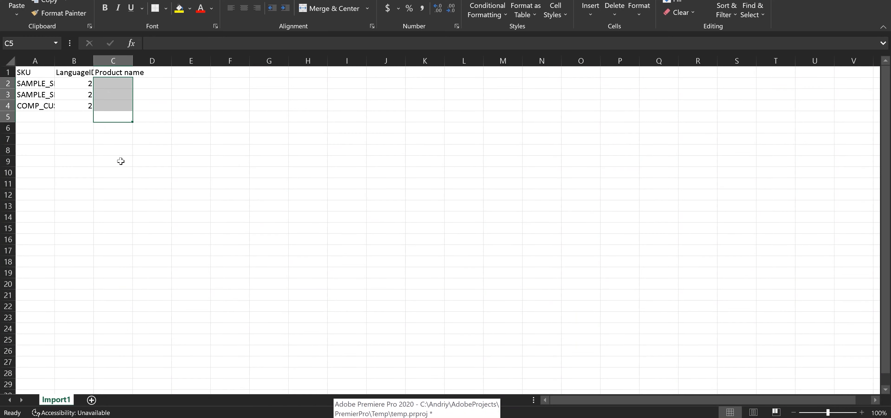
{"action": "left_click", "coordinate": [102, 110]}
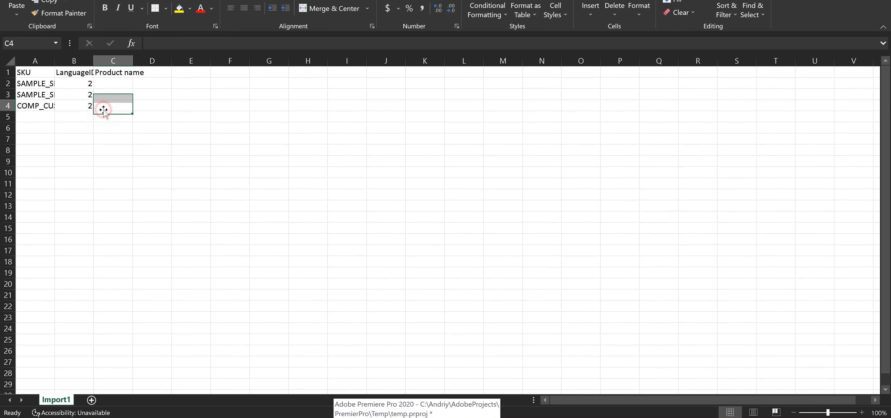
{"action": "left_click", "coordinate": [109, 85]}
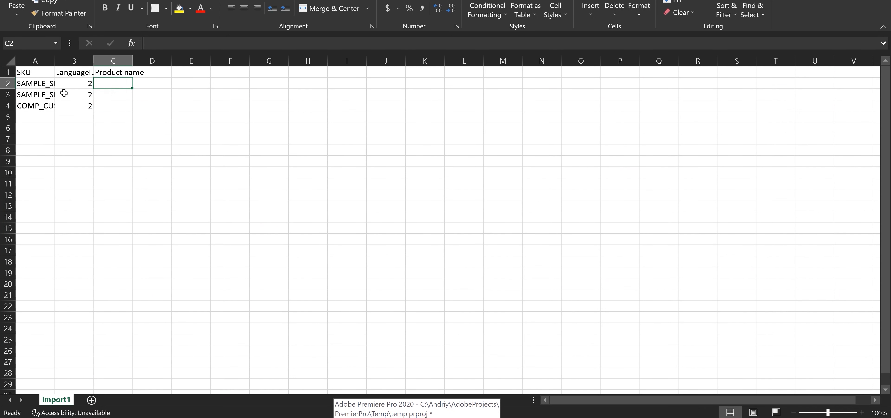
{"action": "left_click", "coordinate": [26, 85]}
{"action": "mouse_move", "coordinate": [55, 64]}
{"action": "left_mouse_down"}
{"action": "mouse_move", "coordinate": [79, 65]}
{"action": "mouse_move", "coordinate": [69, 64]}
{"action": "left_mouse_up"}
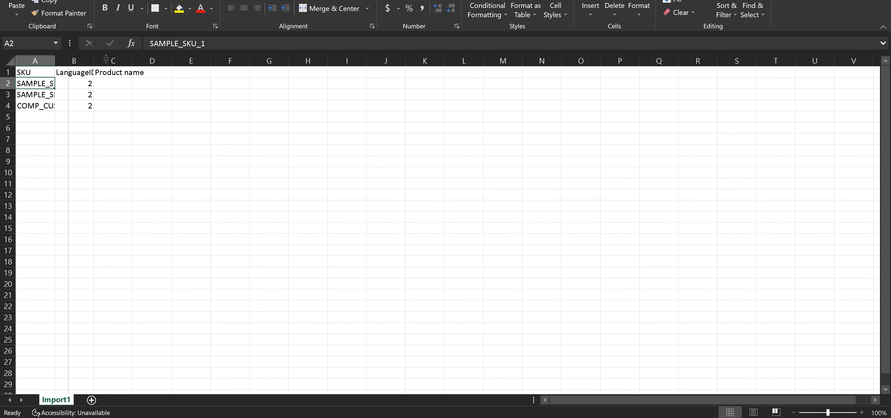
{"action": "double_click", "coordinate": [70, 58]}
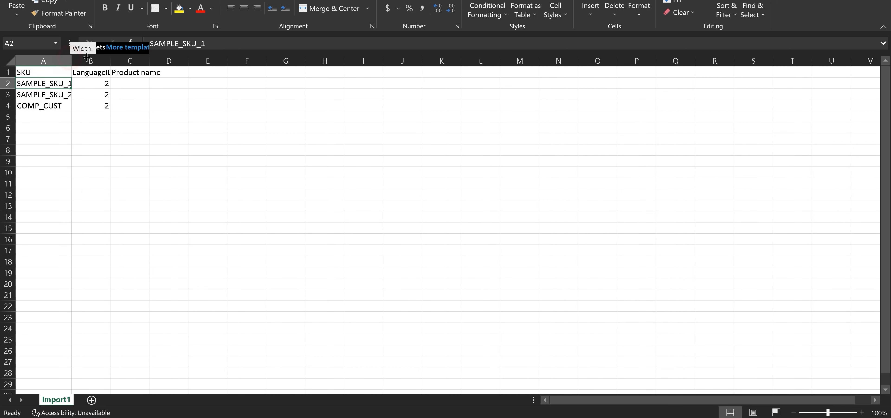
{"action": "left_click_drag", "start_coordinate": [69, 64], "coordinate": [87, 64]}
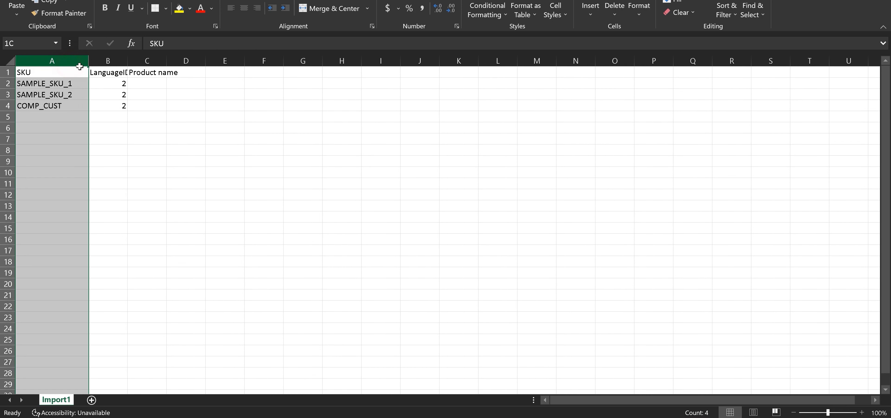
Widen the LanguageID and Product name columns so their headers fit
{"action": "left_click", "coordinate": [70, 94]}
{"action": "left_click", "coordinate": [79, 109]}
{"action": "left_click", "coordinate": [72, 85]}
{"action": "left_click", "coordinate": [69, 112]}
{"action": "left_click", "coordinate": [72, 94]}
{"action": "left_click", "coordinate": [72, 109]}
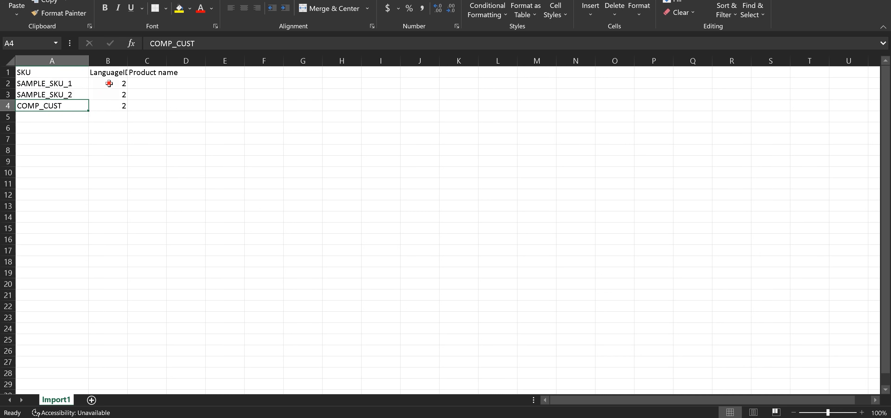
{"action": "left_click", "coordinate": [109, 83]}
{"action": "left_click_drag", "start_coordinate": [127, 61], "coordinate": [207, 61]}
Enter the product names Seal1 for SAMPLE_SKU_1, Seal2 for SAMPLE_SKU_2 and Computer for COMP_CUST
{"action": "left_click", "coordinate": [190, 74]}
{"action": "left_click", "coordinate": [195, 84]}
{"action": "left_click", "coordinate": [190, 86]}
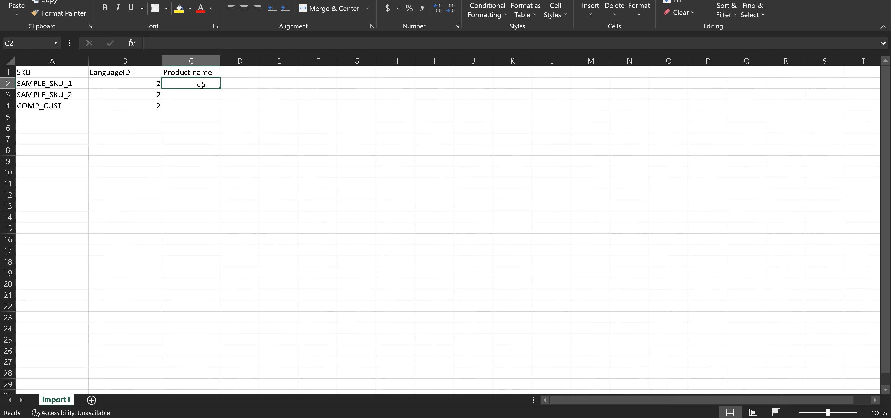
{"action": "type", "text": "Seal1"}
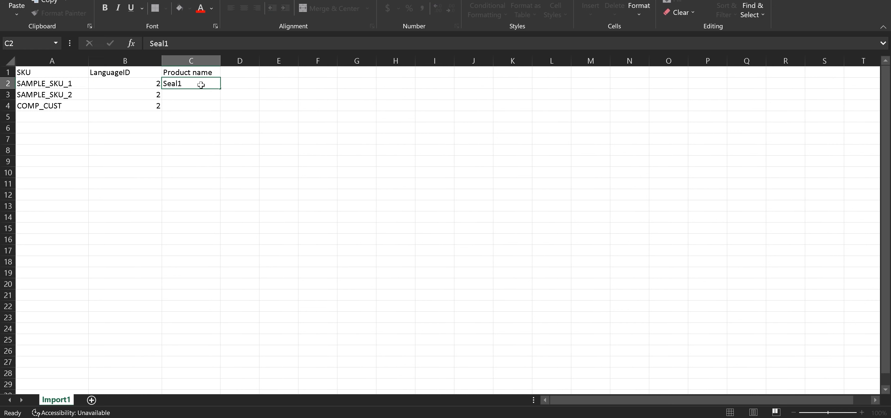
{"action": "key", "text": "Return"}
{"action": "type", "text": "Seal2"}
{"action": "key", "text": "Return"}
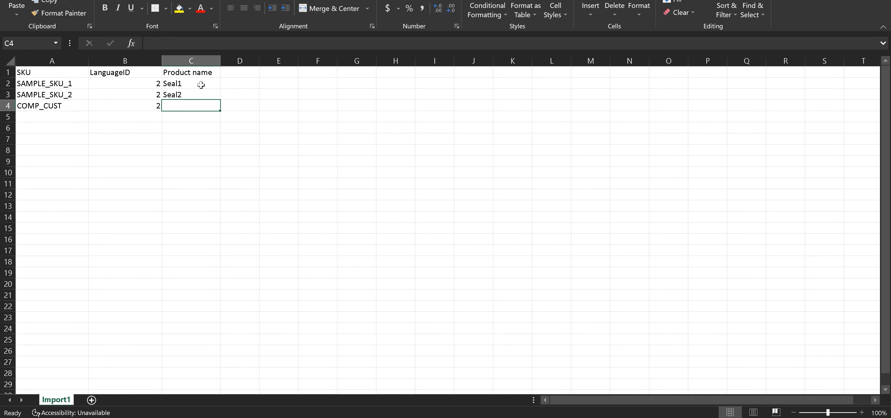
{"action": "type", "text": "Computer"}
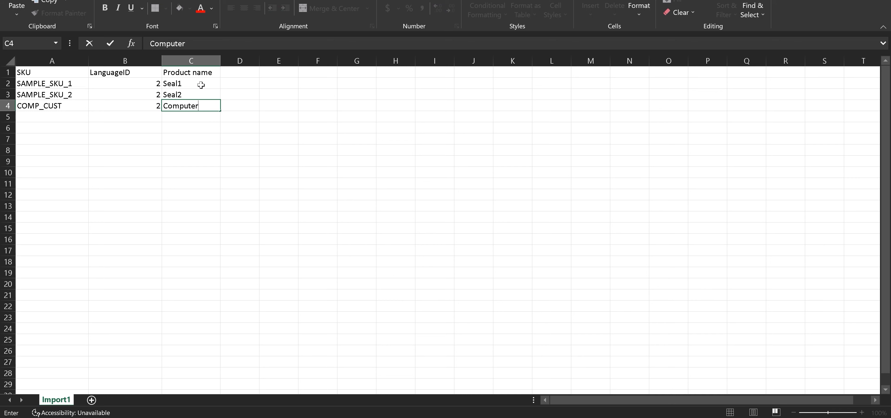
{"action": "key", "text": "Return"}
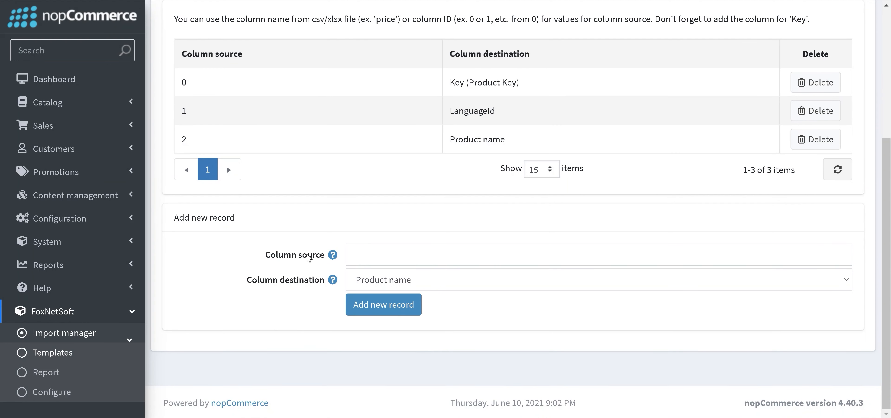
Switch back to nopCommerce, save the Localizing Product template while keeping it open, and run its import
{"action": "scroll", "coordinate": [368, 260], "scroll_direction": "up", "scroll_amount": 5}
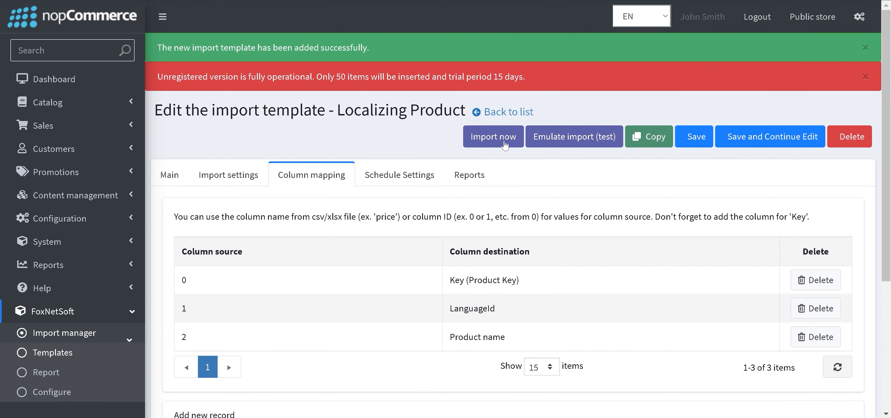
{"action": "left_click", "coordinate": [761, 142]}
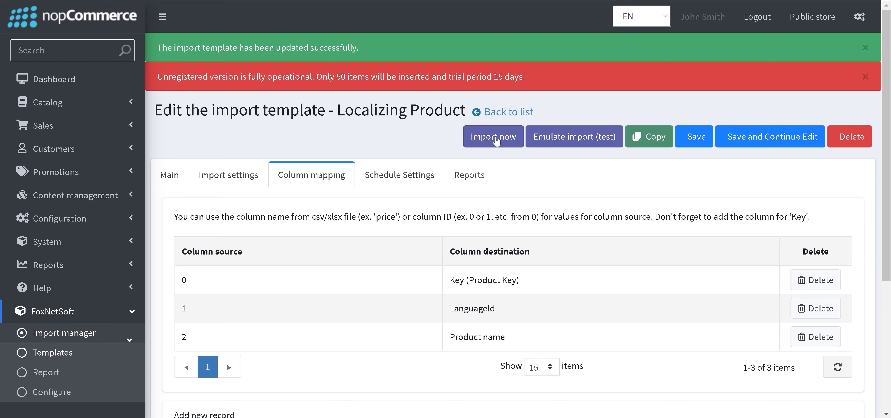
{"action": "left_click", "coordinate": [496, 139]}
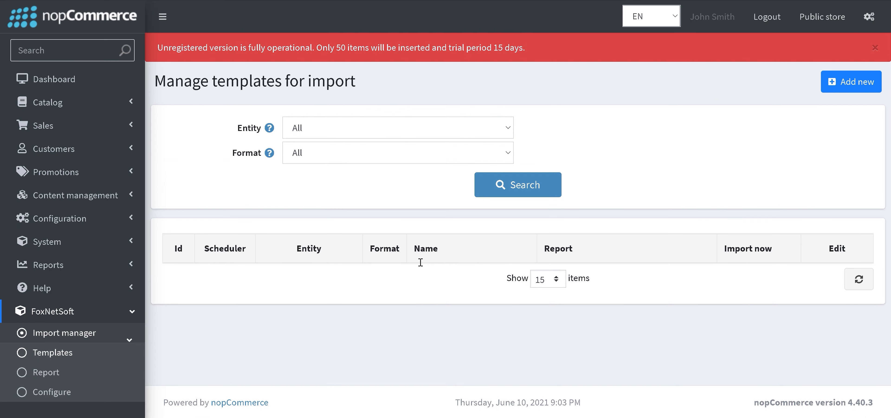
{"action": "scroll", "coordinate": [419, 261], "scroll_direction": "down", "scroll_amount": 5}
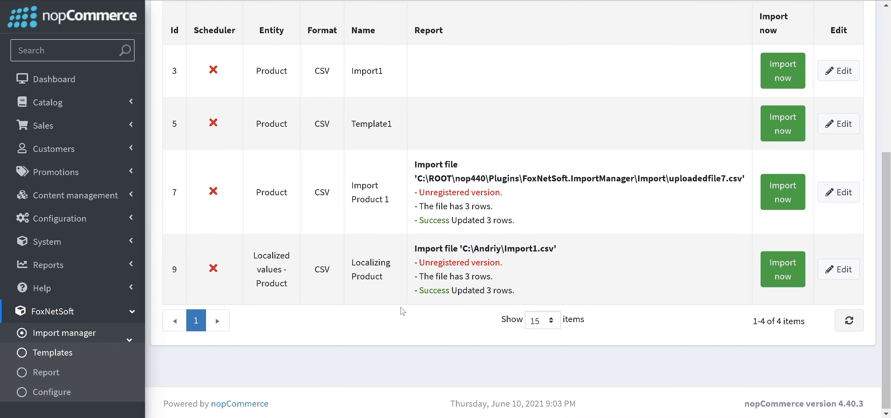
{"action": "left_click_drag", "start_coordinate": [417, 297], "coordinate": [117, 265]}
Open the Build your own PC product from the catalog and check its Russian product name
{"action": "left_click", "coordinate": [91, 126]}
{"action": "left_click", "coordinate": [91, 103]}
{"action": "left_click", "coordinate": [88, 123]}
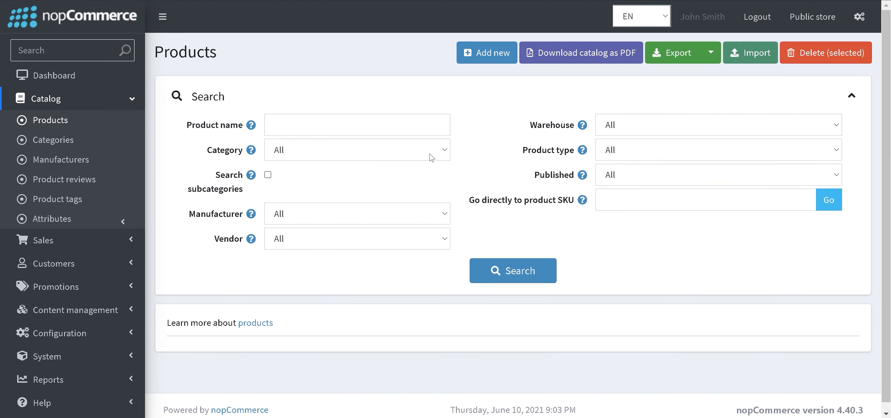
{"action": "scroll", "coordinate": [432, 157], "scroll_direction": "down", "scroll_amount": 2}
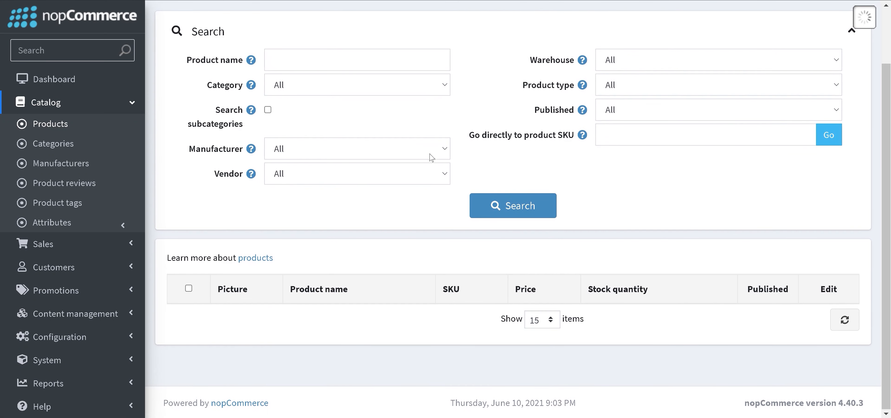
{"action": "scroll", "coordinate": [431, 158], "scroll_direction": "down", "scroll_amount": 5}
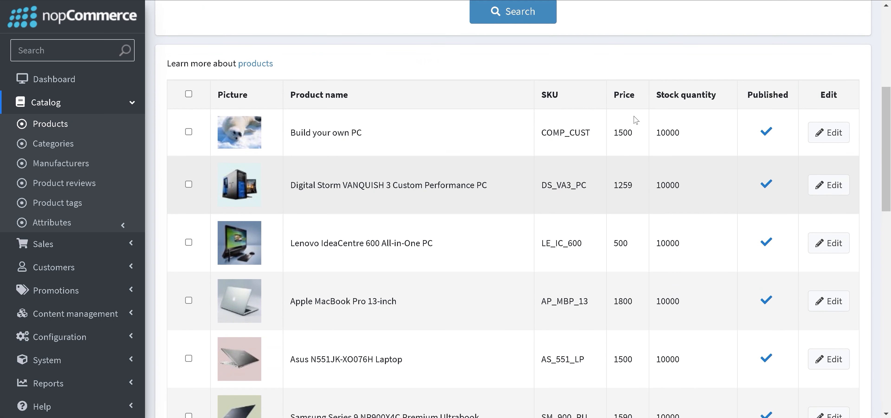
{"action": "scroll", "coordinate": [635, 120], "scroll_direction": "down", "scroll_amount": 1}
{"action": "left_click_drag", "start_coordinate": [286, 97], "coordinate": [387, 100]}
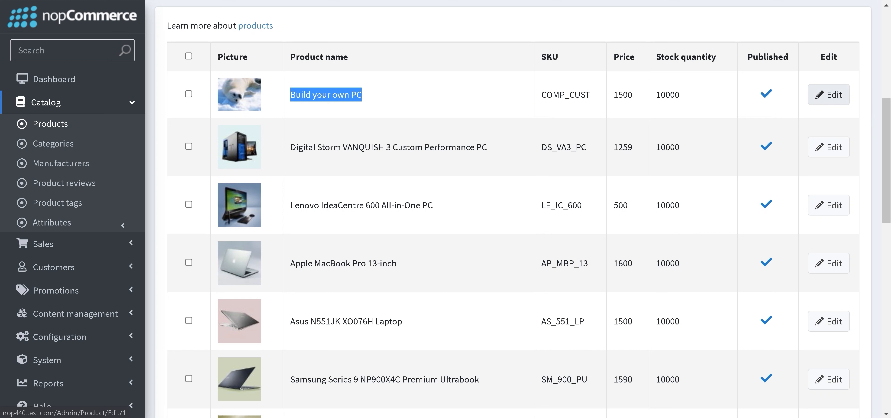
{"action": "left_click", "coordinate": [360, 0]}
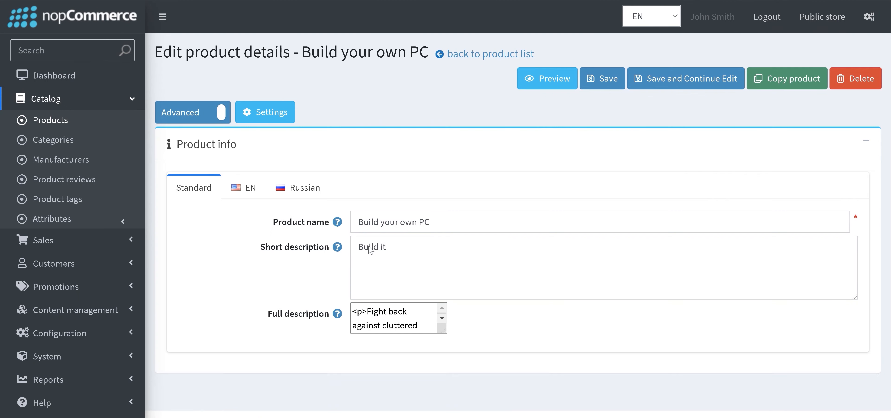
{"action": "left_click", "coordinate": [303, 186]}
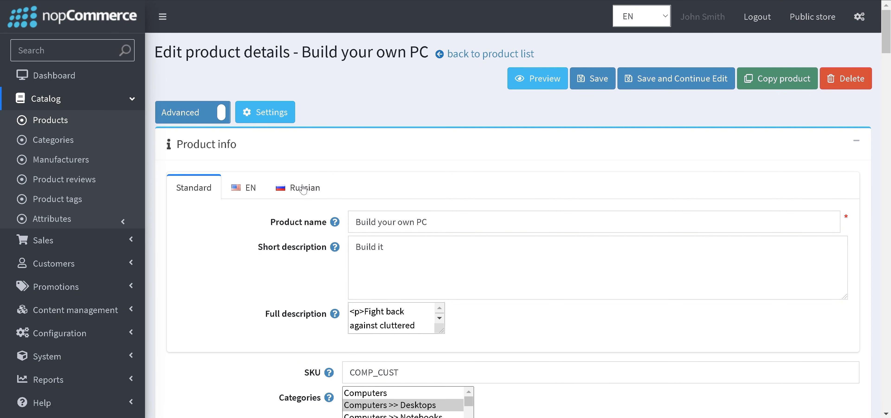
{"action": "double_click", "coordinate": [426, 225]}
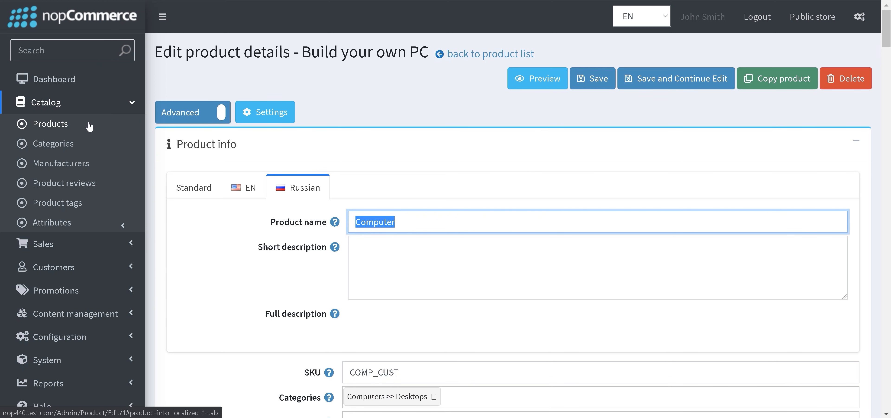
Return to the catalog's product list and look through it for another imported product
{"action": "left_click", "coordinate": [84, 130]}
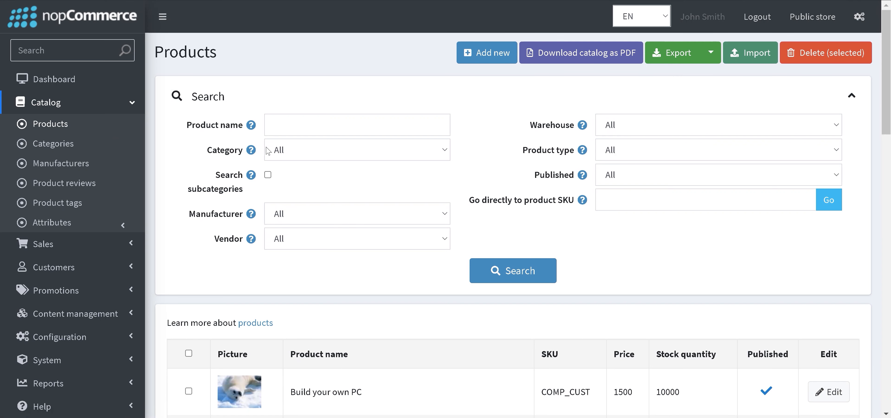
{"action": "scroll", "coordinate": [268, 151], "scroll_direction": "down", "scroll_amount": 2}
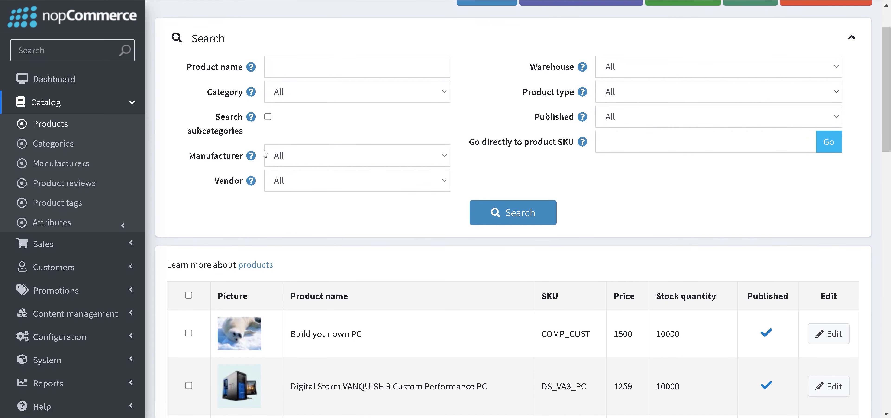
{"action": "scroll", "coordinate": [265, 153], "scroll_direction": "down", "scroll_amount": 2}
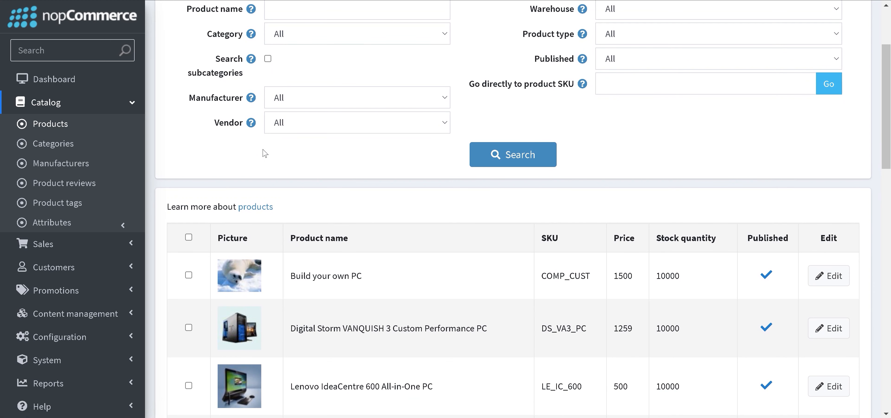
{"action": "scroll", "coordinate": [401, 224], "scroll_direction": "down", "scroll_amount": 4}
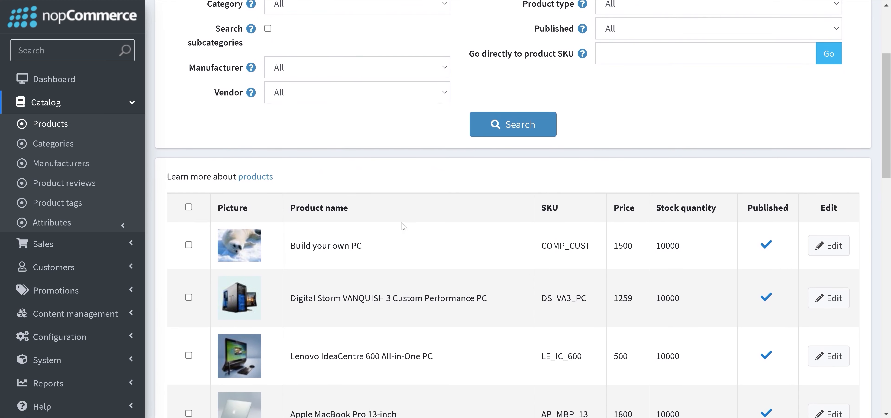